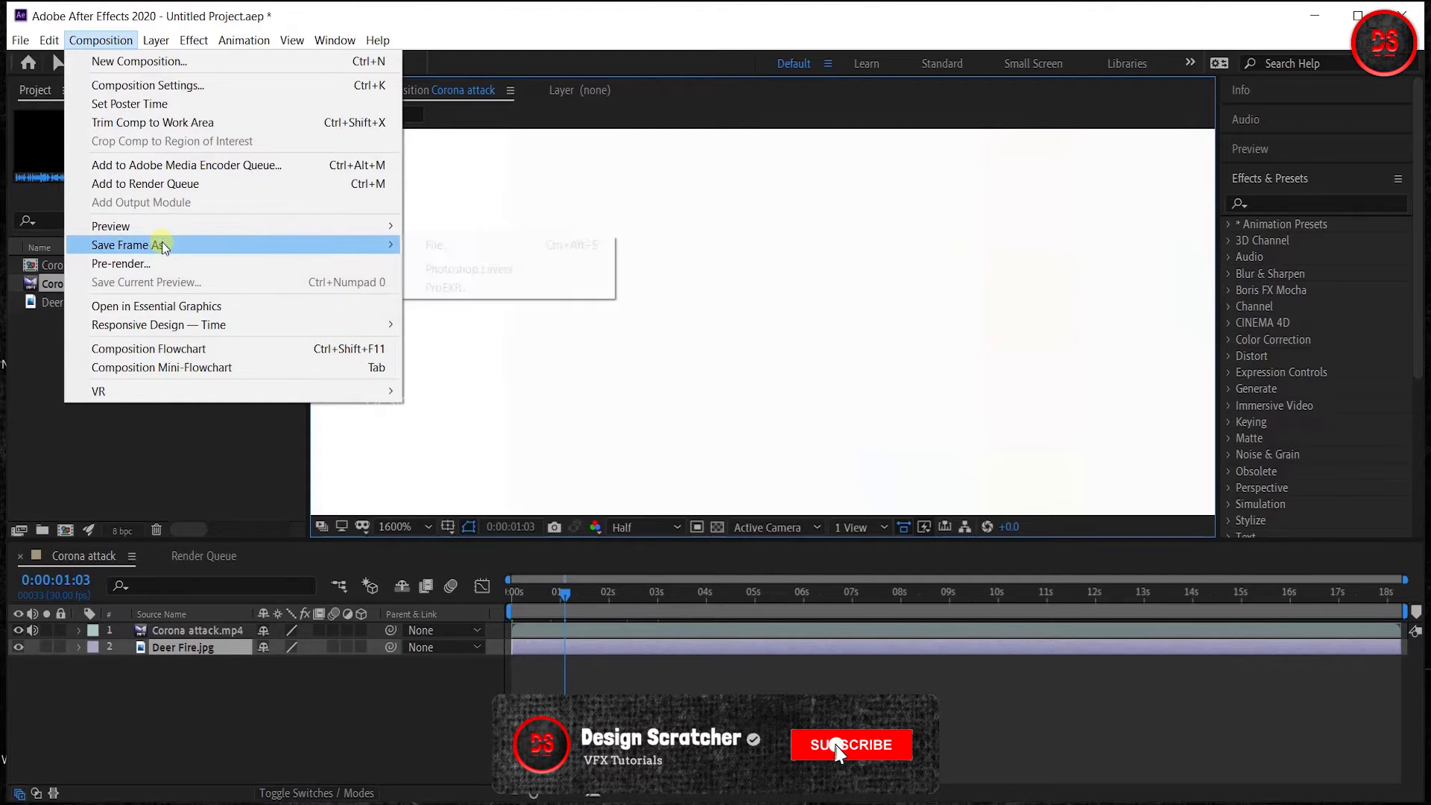
Step: Fit the Corona attack composition in the viewer and move the current time to 0:00:06:07
mouse_move(161, 246)
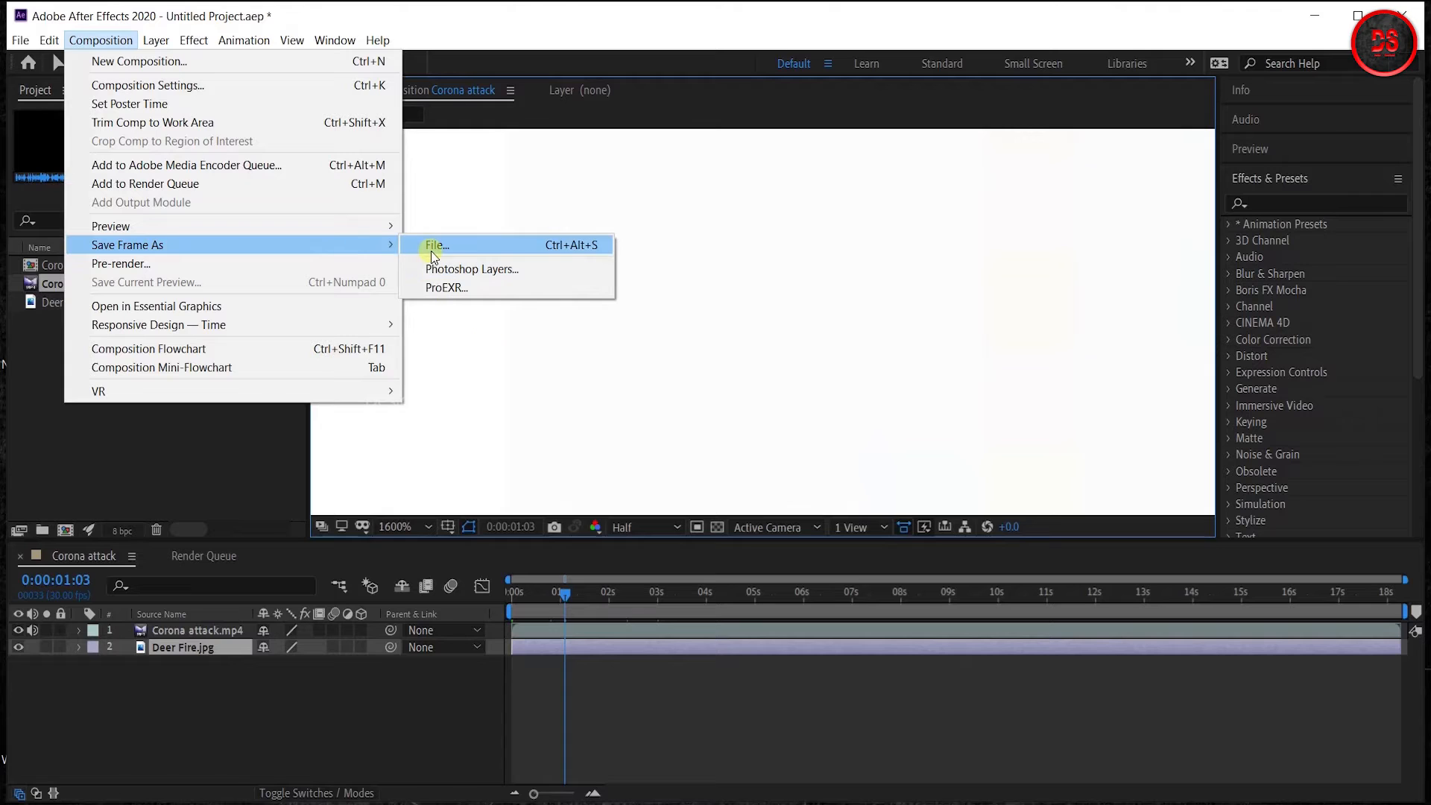
click(427, 309)
drag(565, 593, 724, 595)
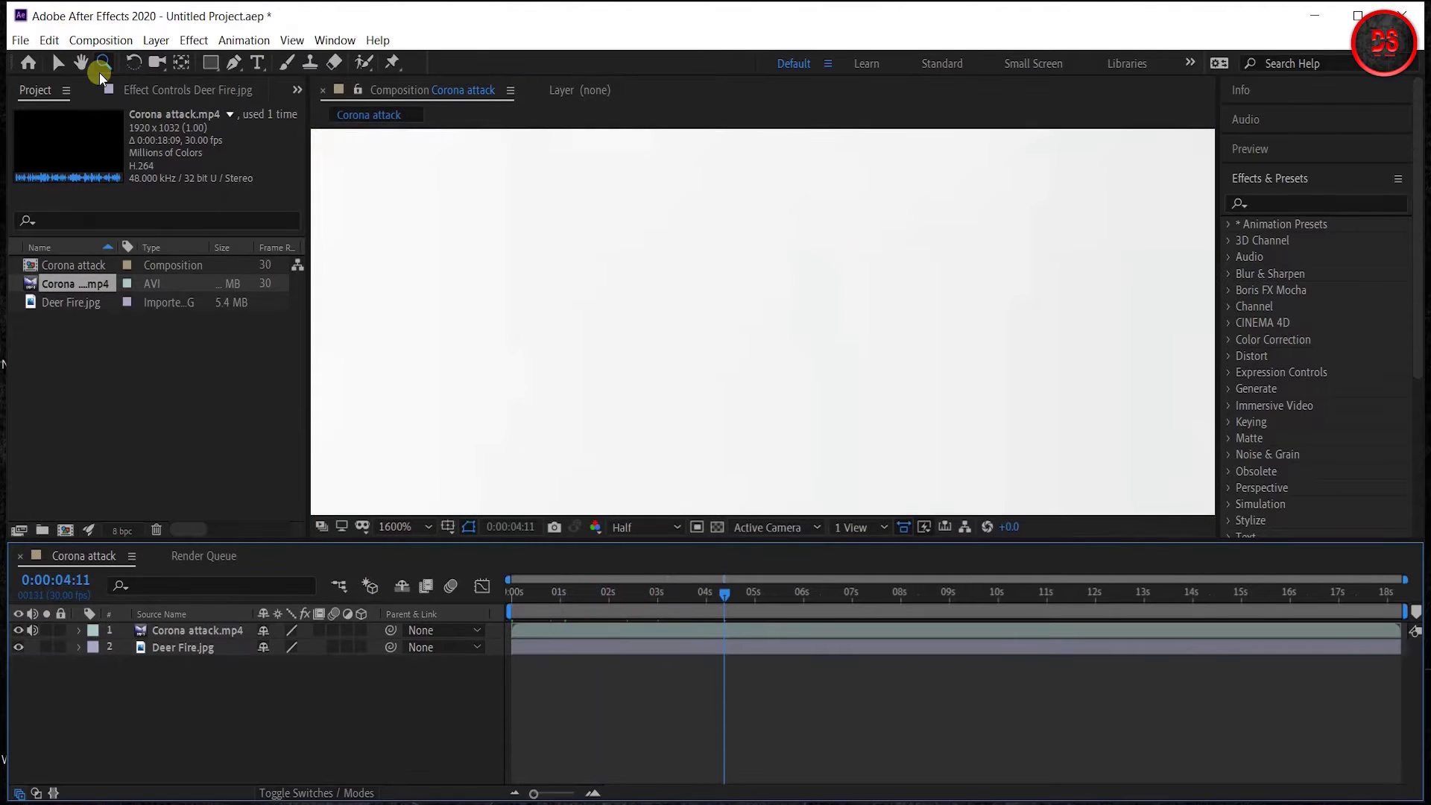
click(427, 527)
click(404, 198)
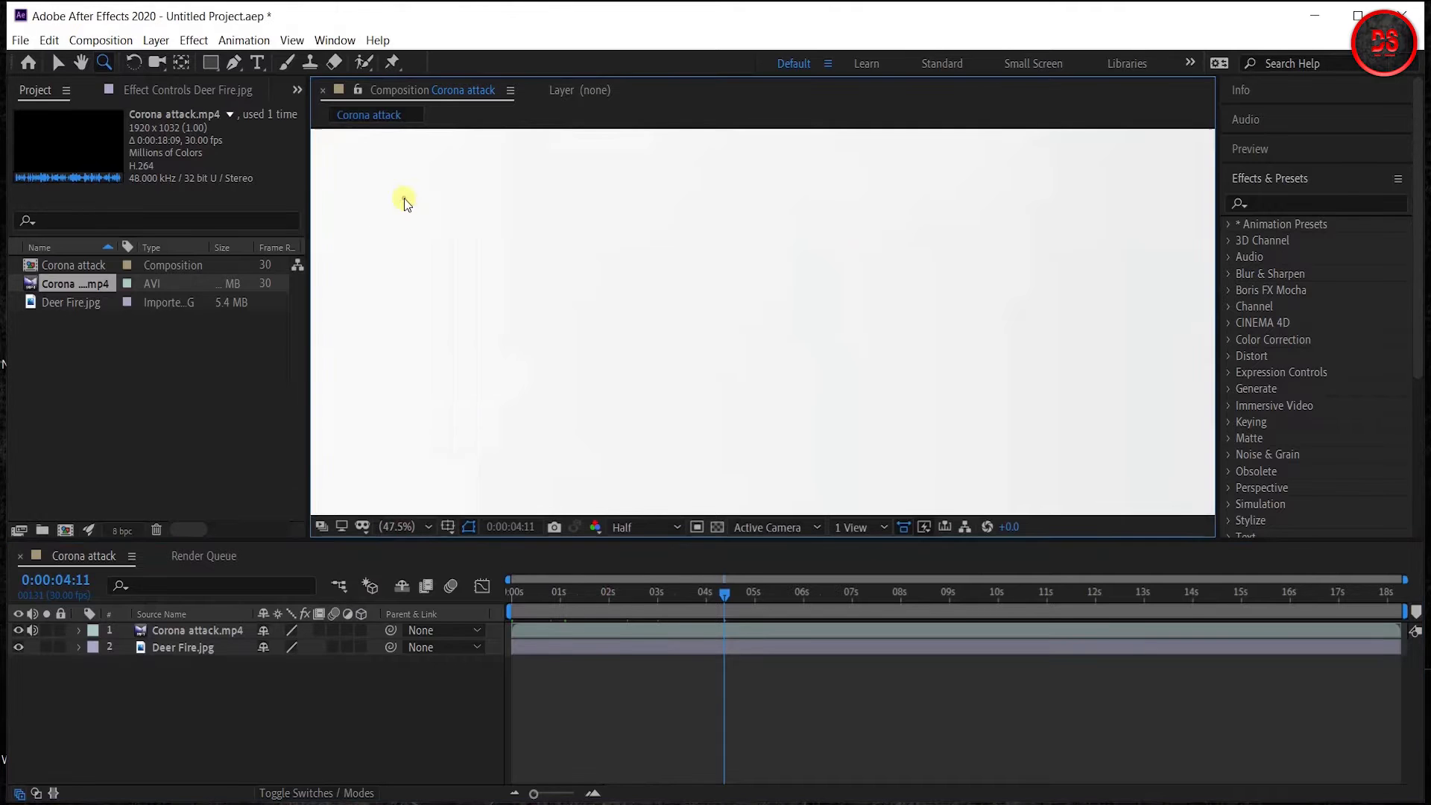
drag(732, 597, 816, 605)
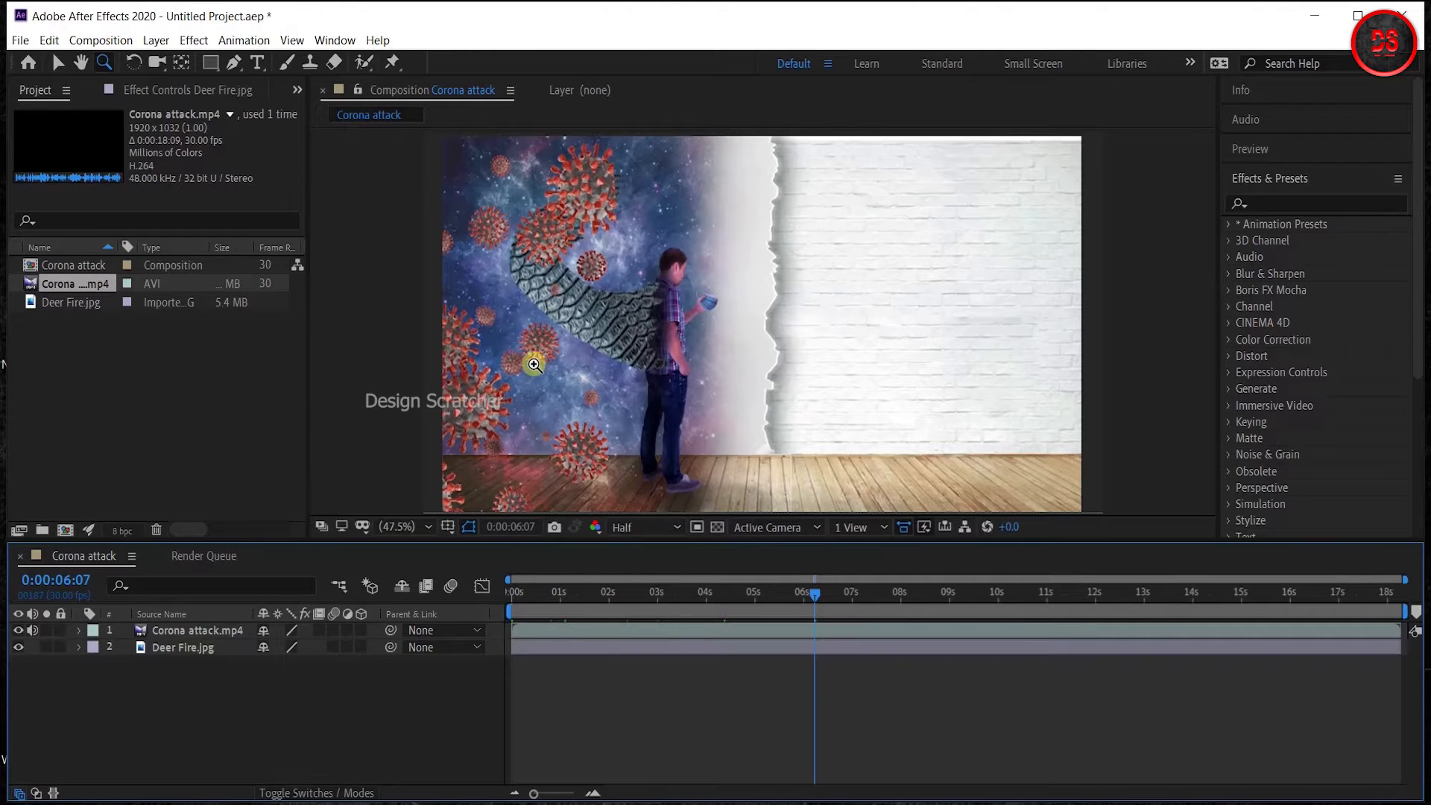
Step: Queue the frame at 0:00:06:07 for saving as a file and accept its render settings
click(120, 45)
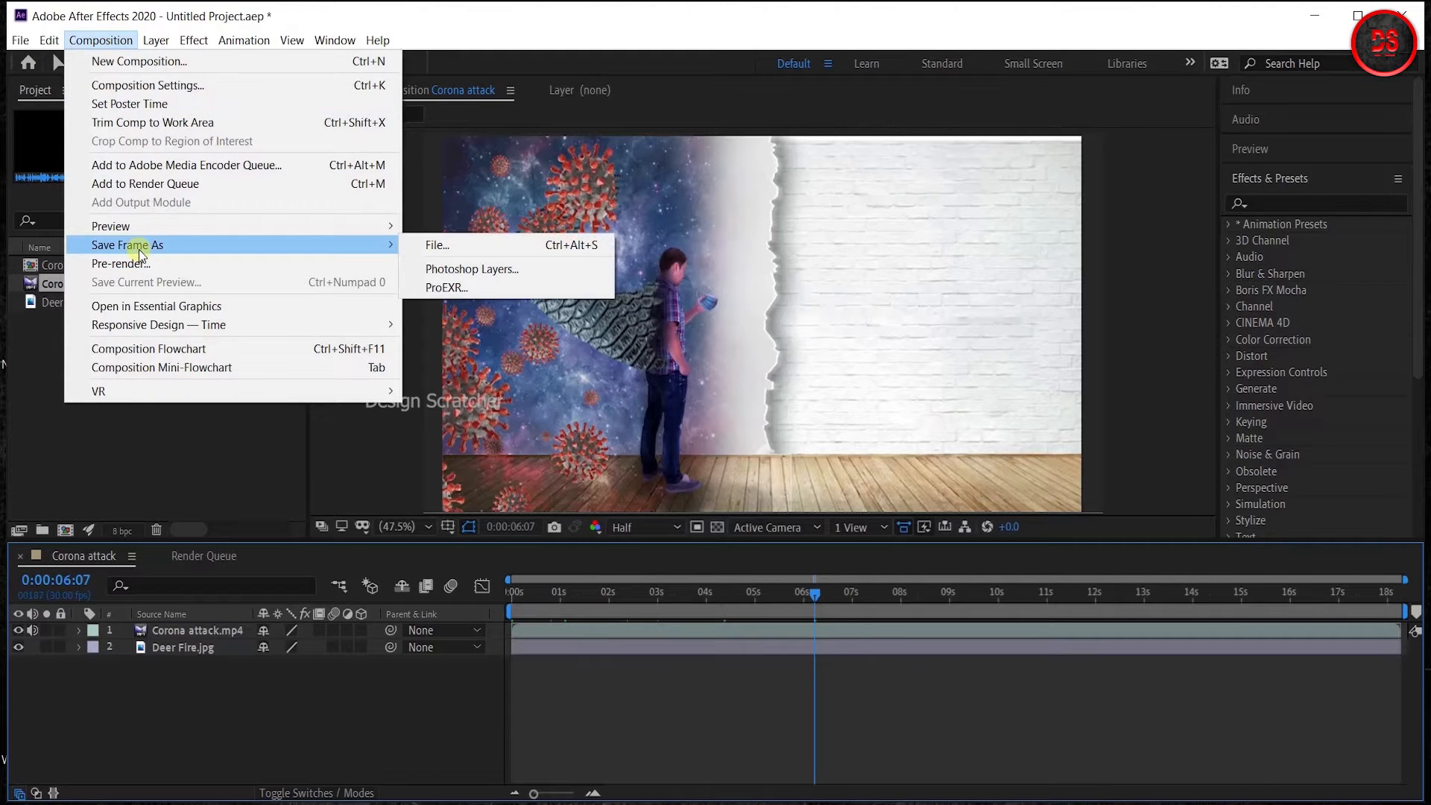
click(501, 245)
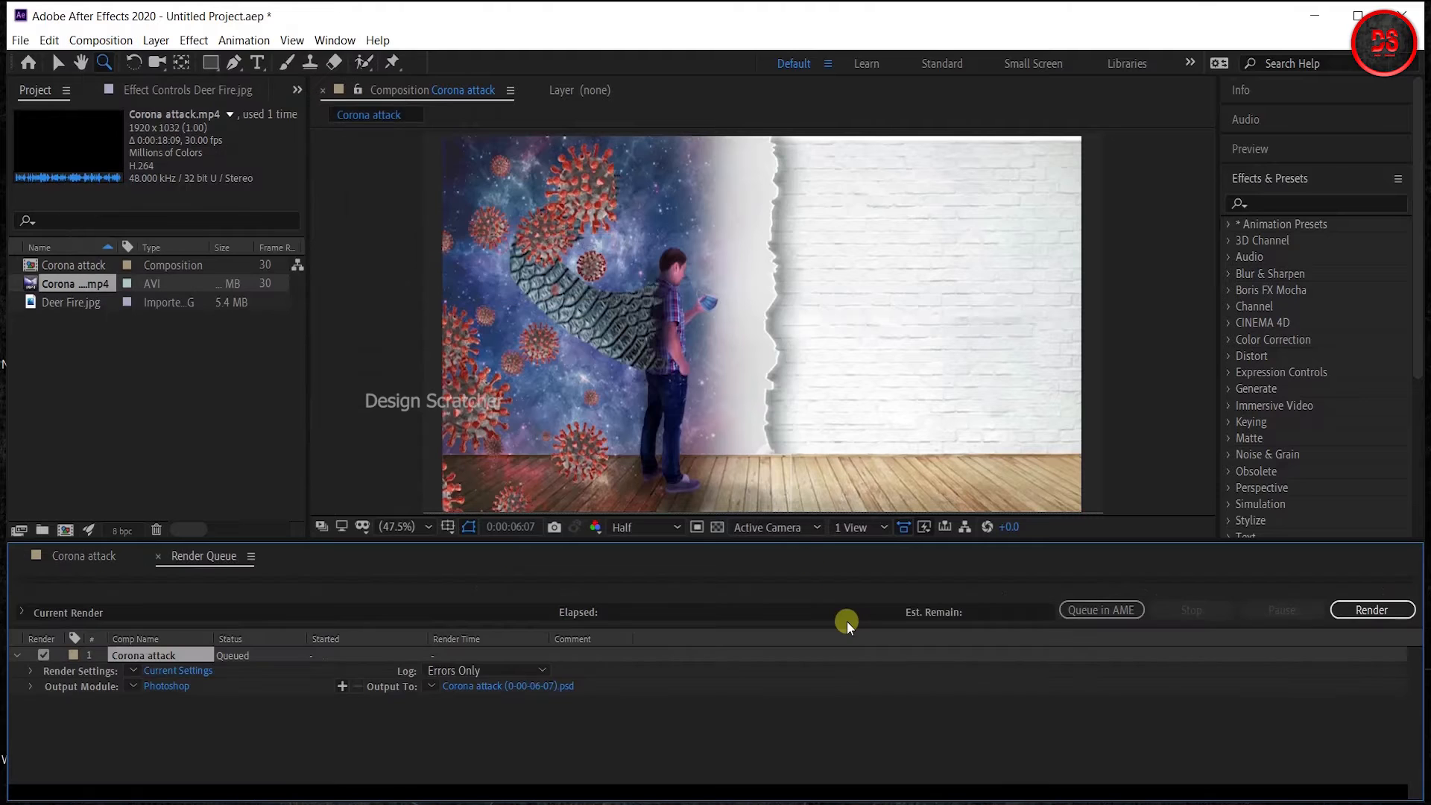
click(190, 672)
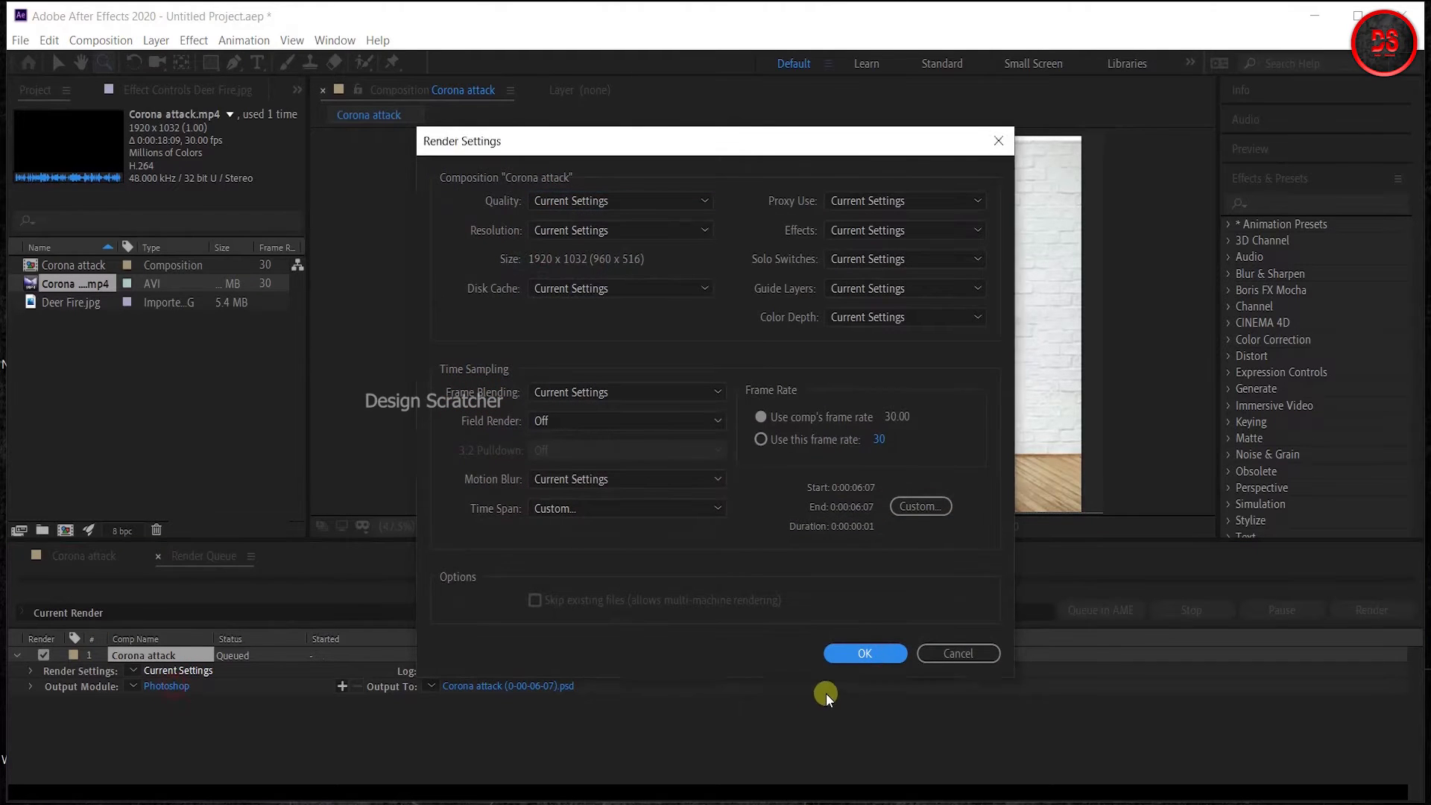
click(867, 652)
Step: Set the queued frame's output format to JPEG Sequence and look at its output location without saving
click(169, 691)
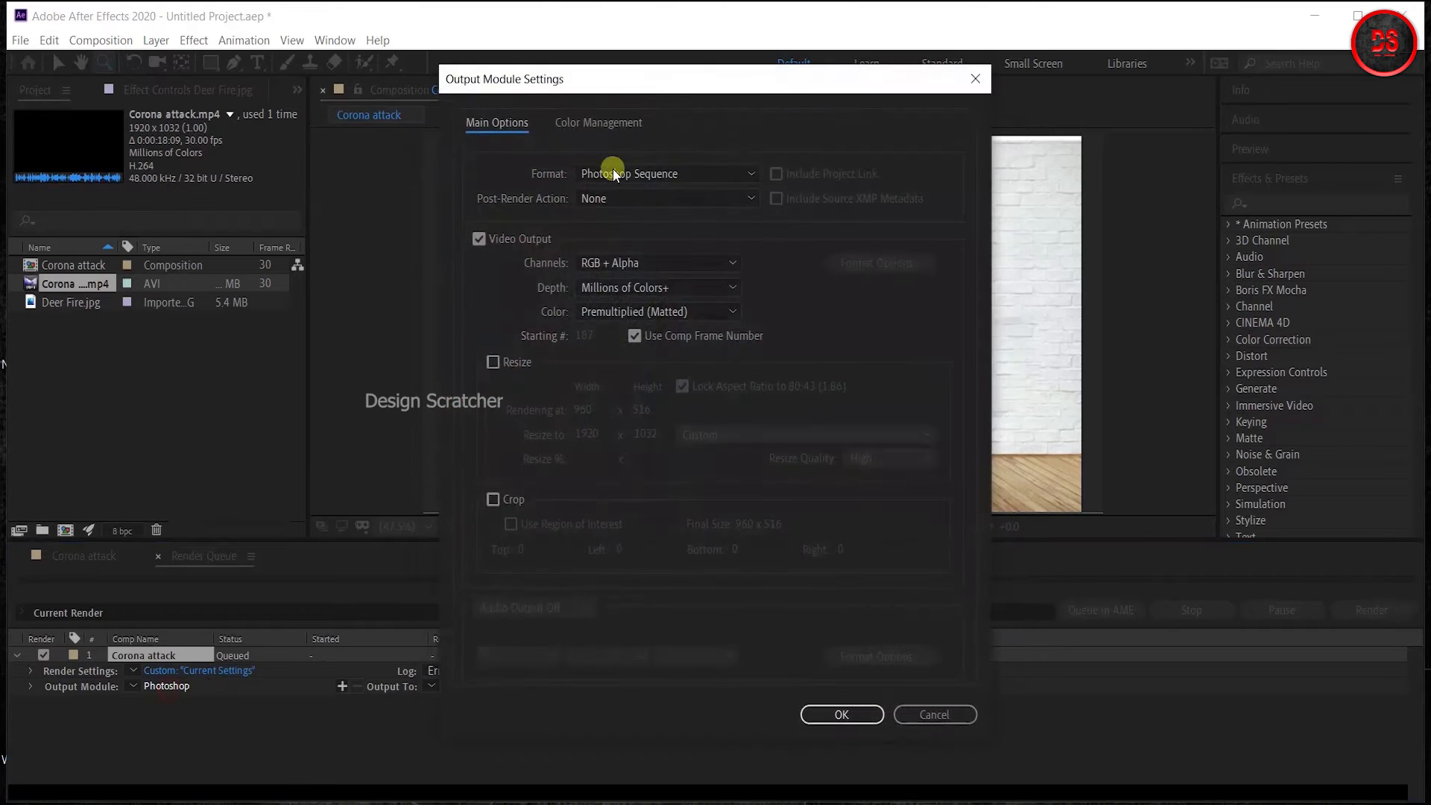
click(617, 172)
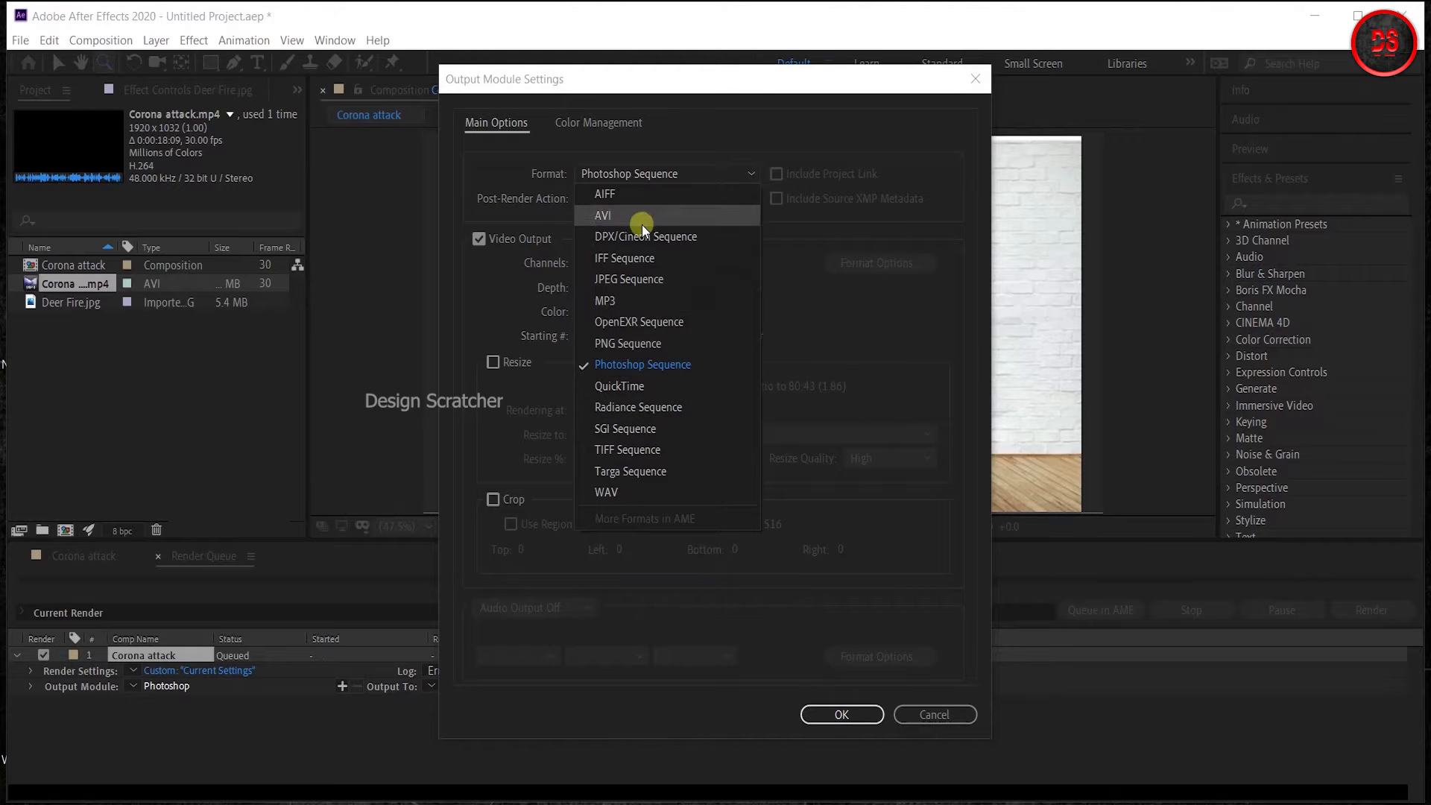
click(620, 280)
click(840, 714)
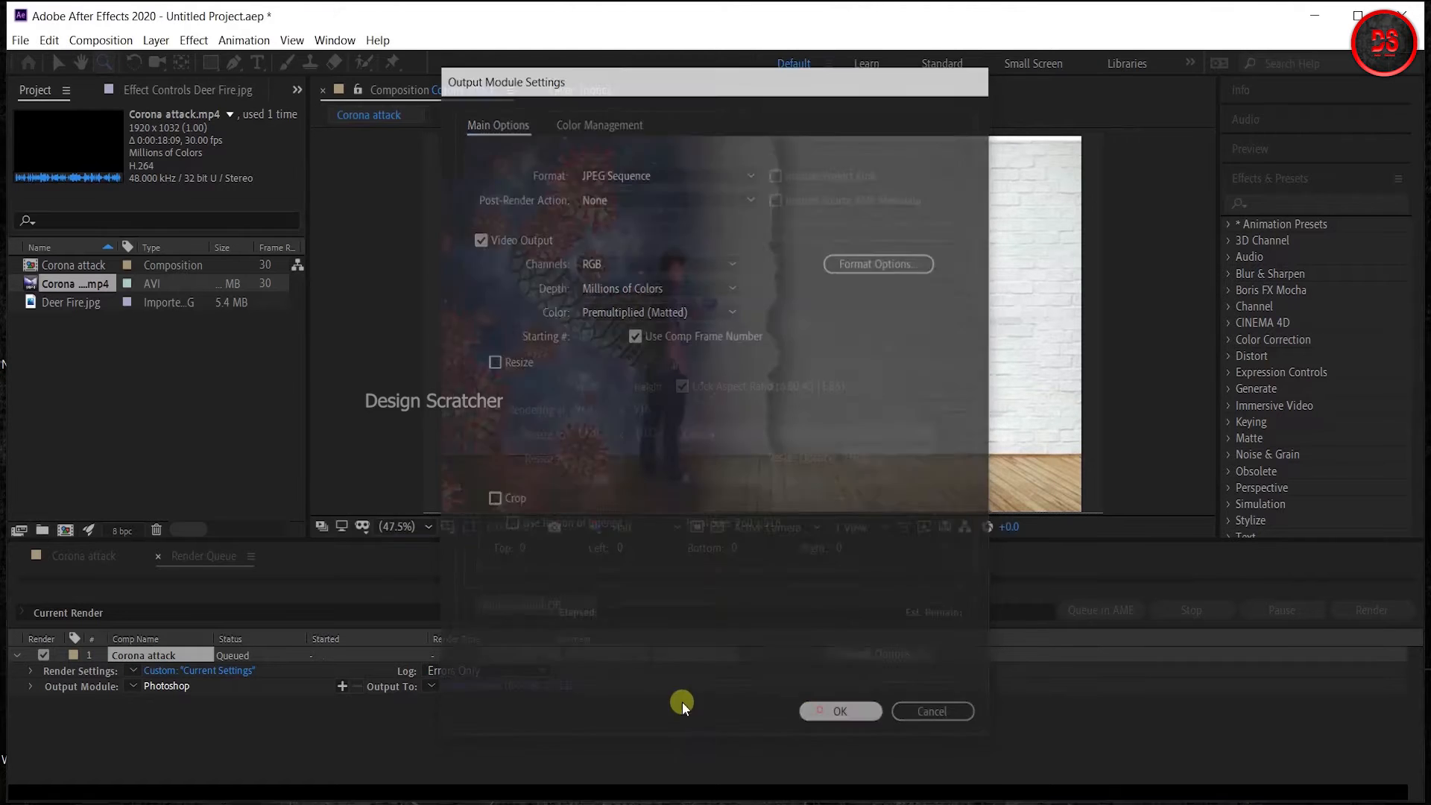
click(506, 685)
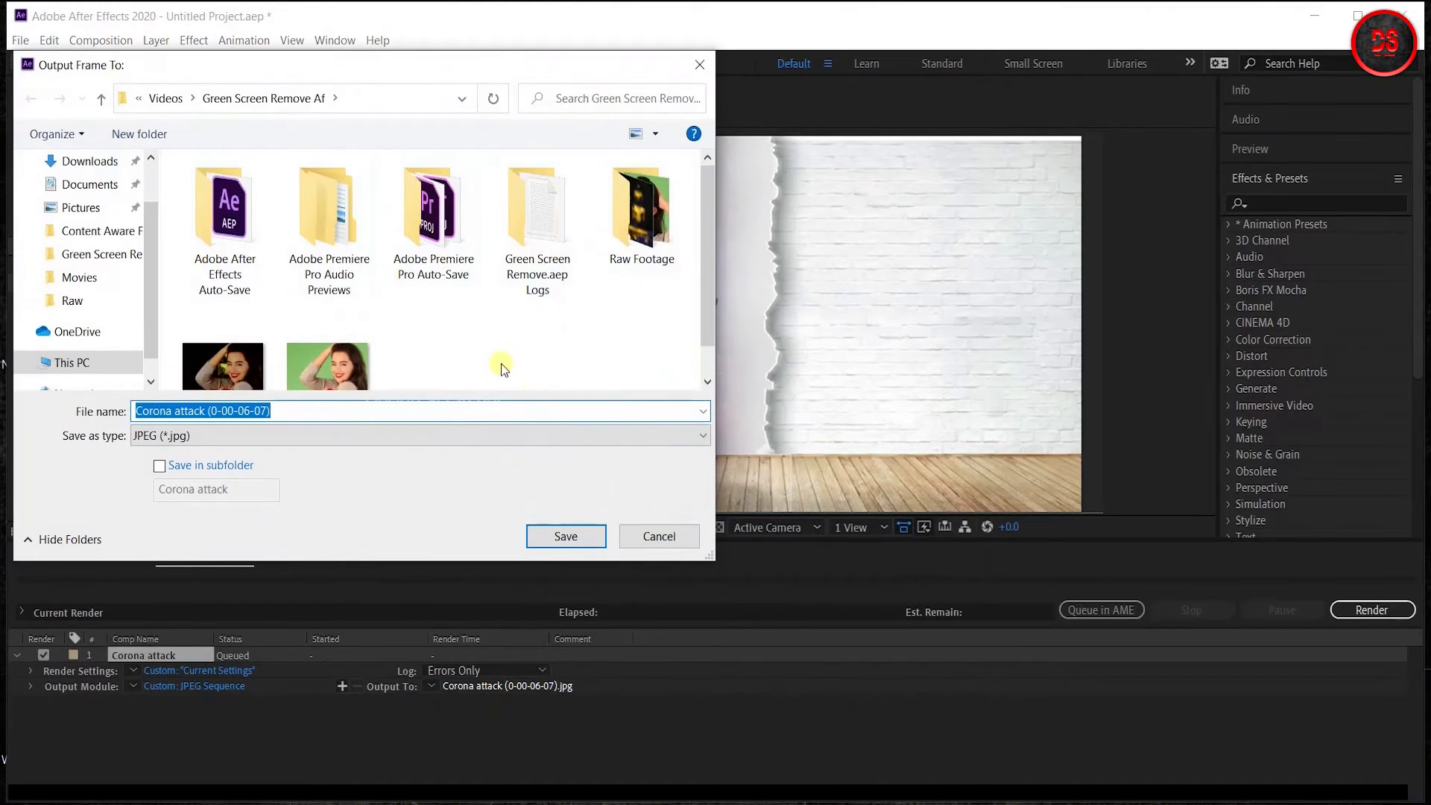
scroll(398, 319, down, 1)
click(640, 538)
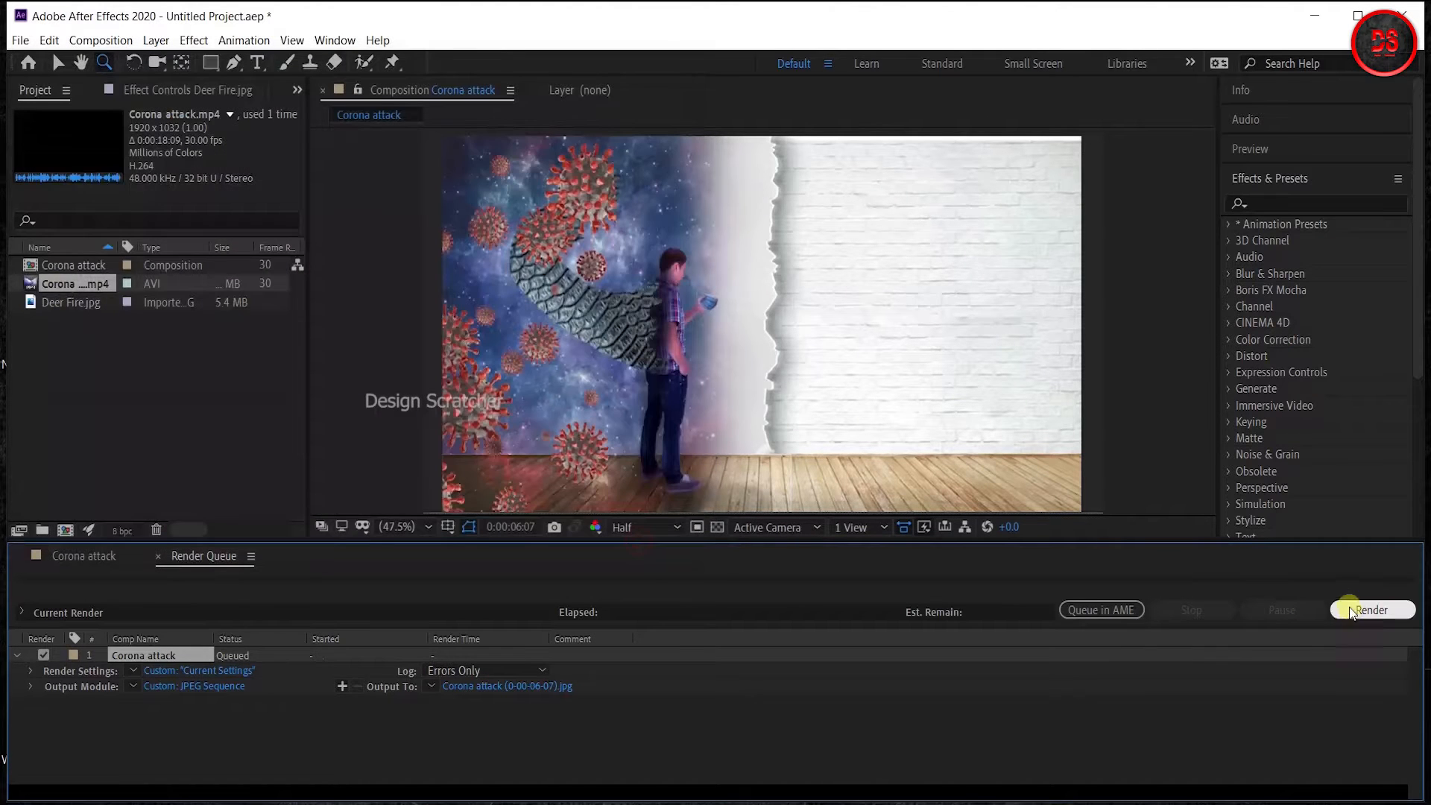
Step: Remove the Corona attack item from the render queue and return to the composition's timeline
click(79, 553)
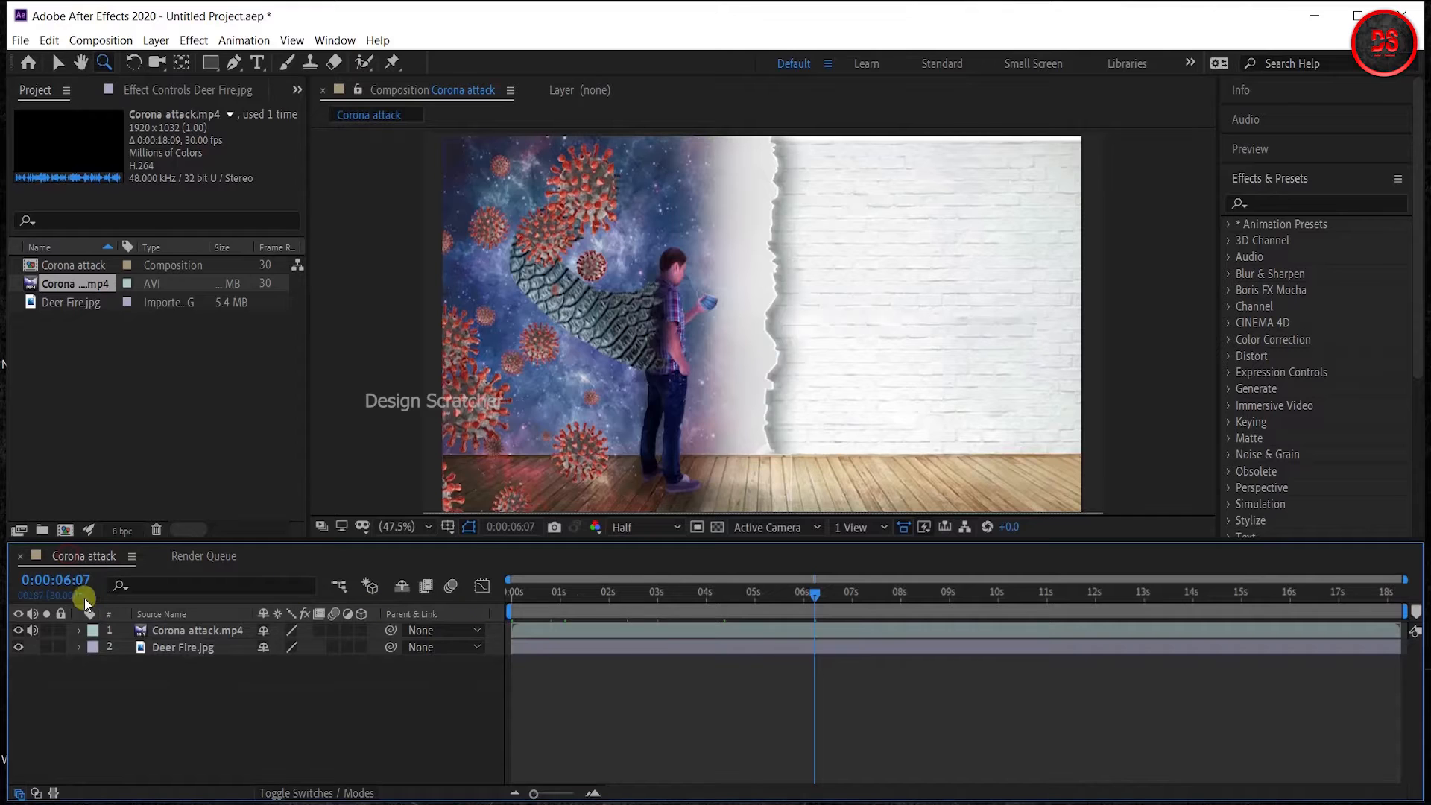
click(159, 557)
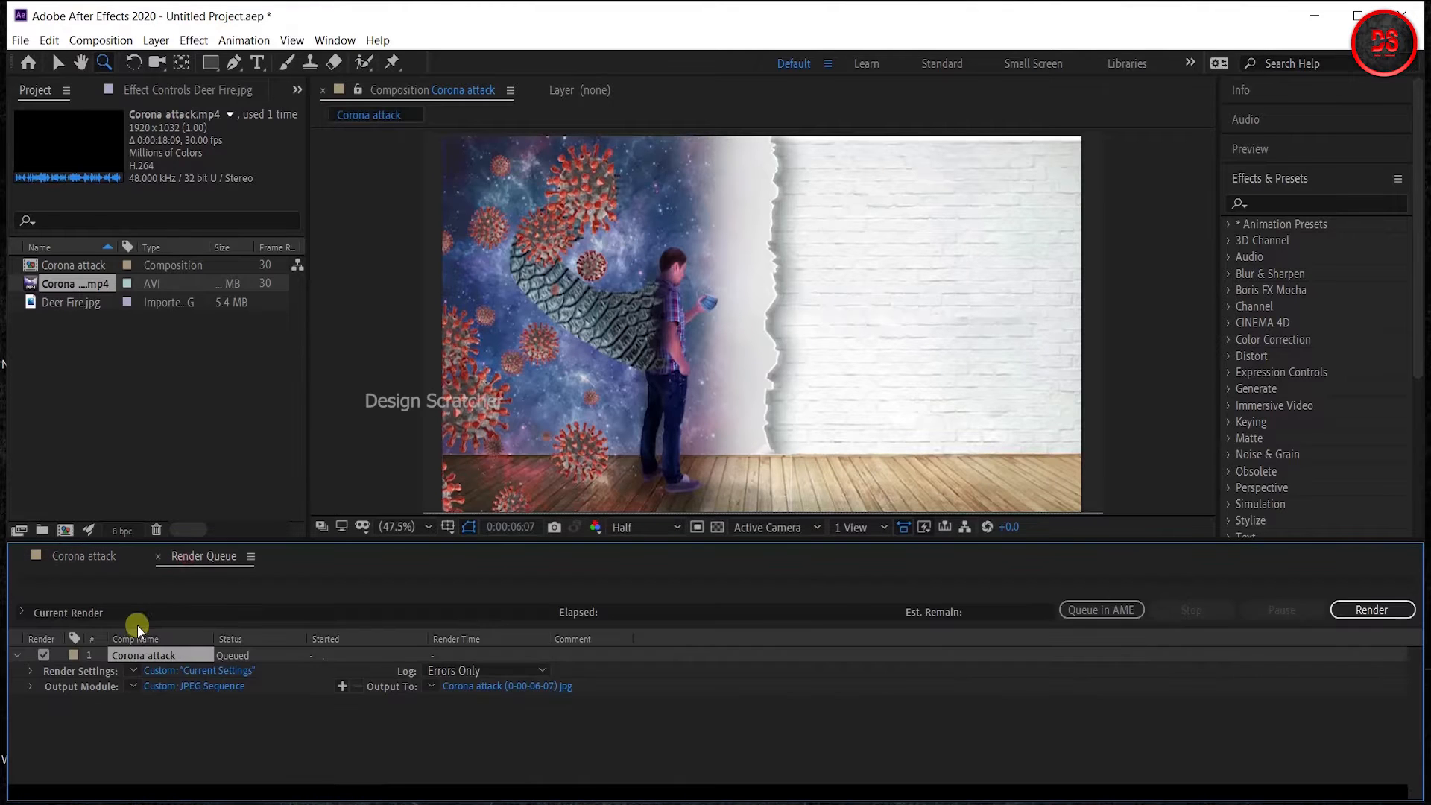
key(Delete)
click(90, 556)
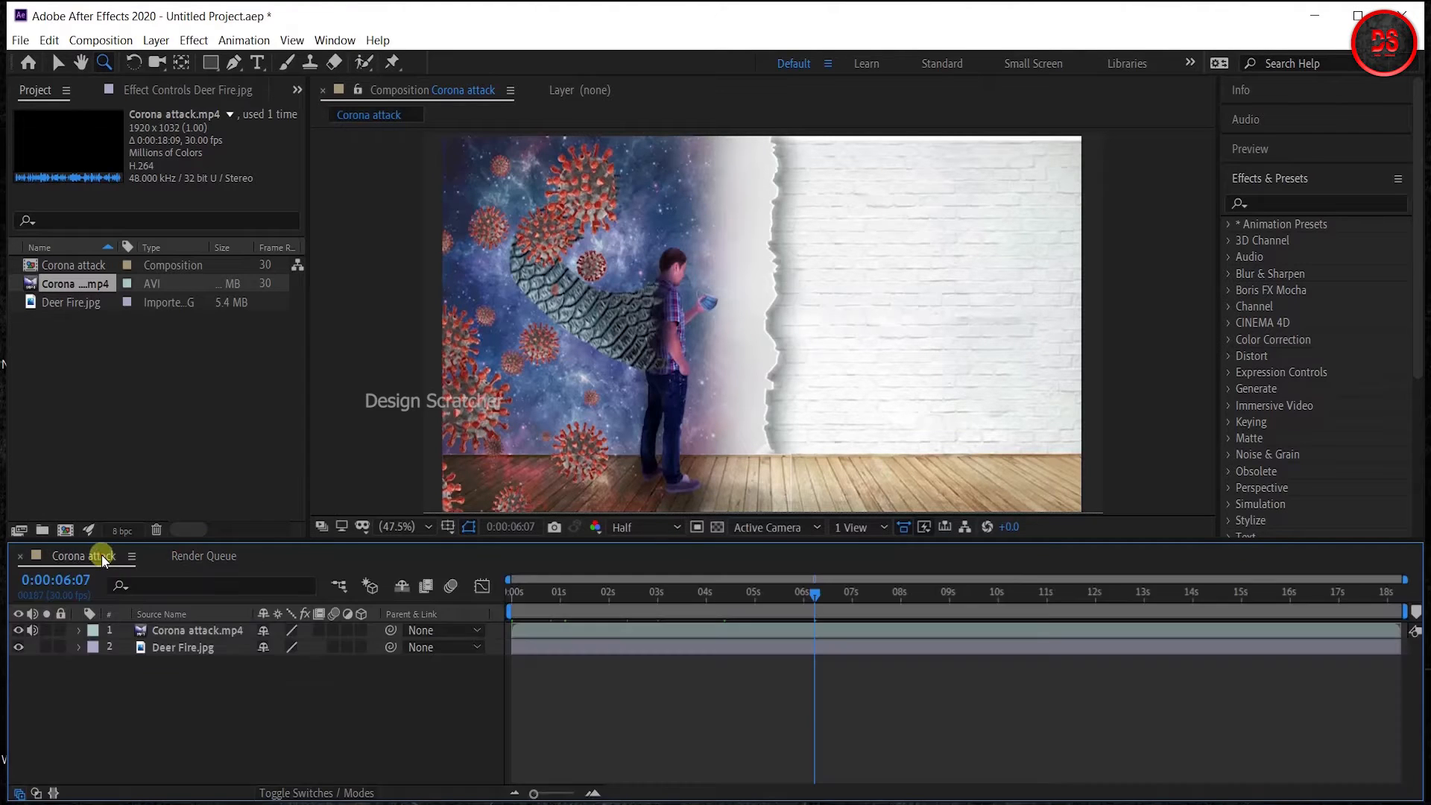
click(108, 41)
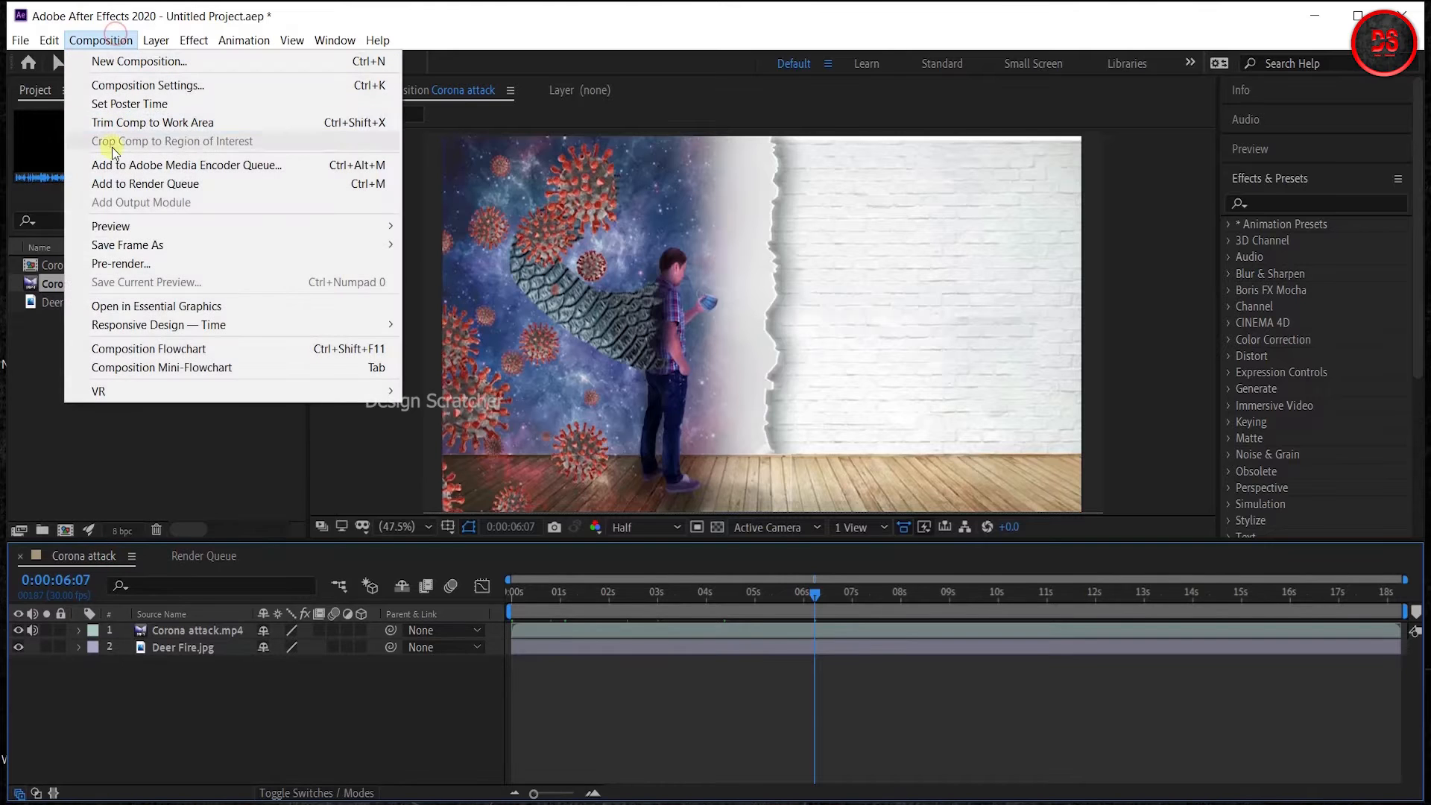
click(327, 734)
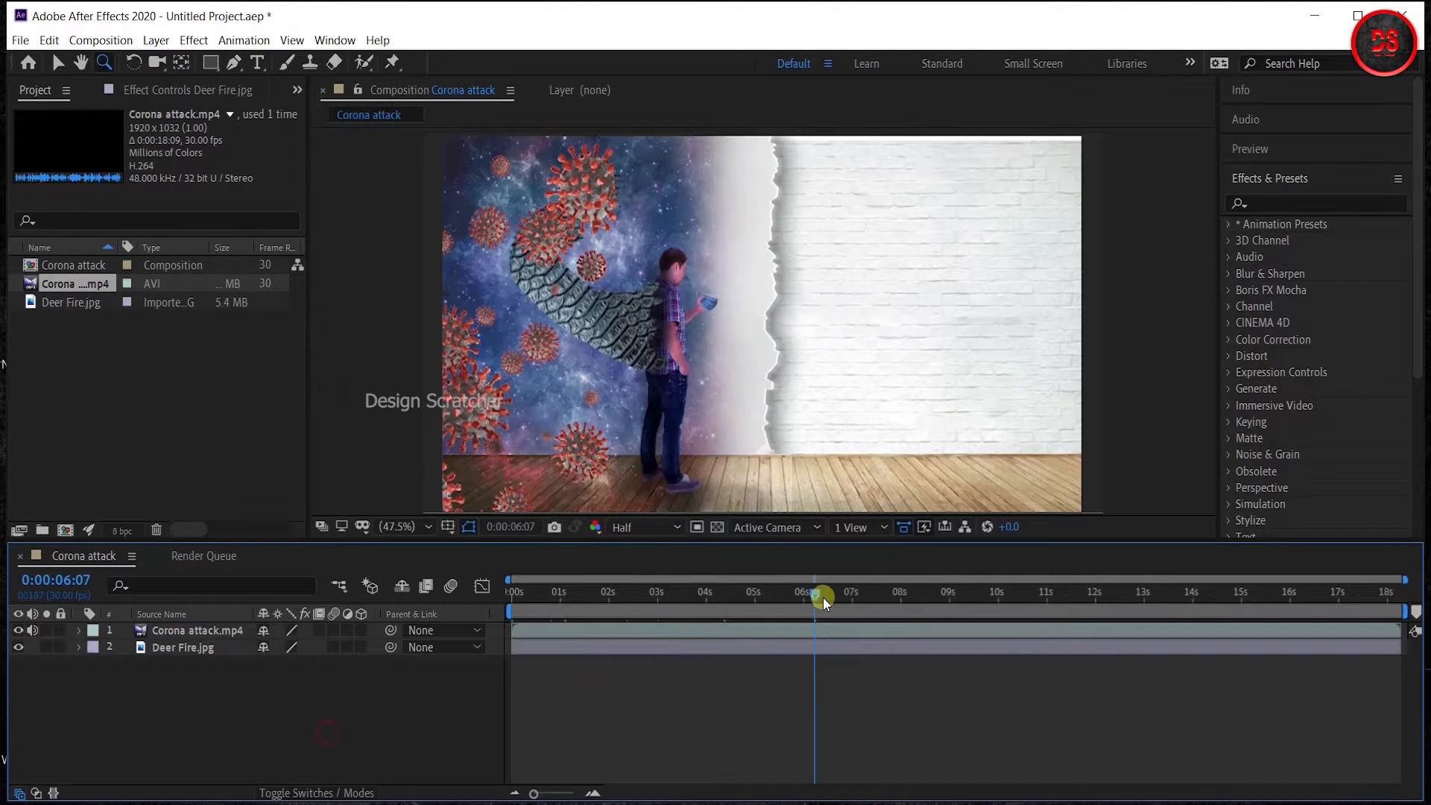
Step: Move the current time to 0:00:14:29 and check the composition's duration in its settings
drag(860, 593, 1241, 598)
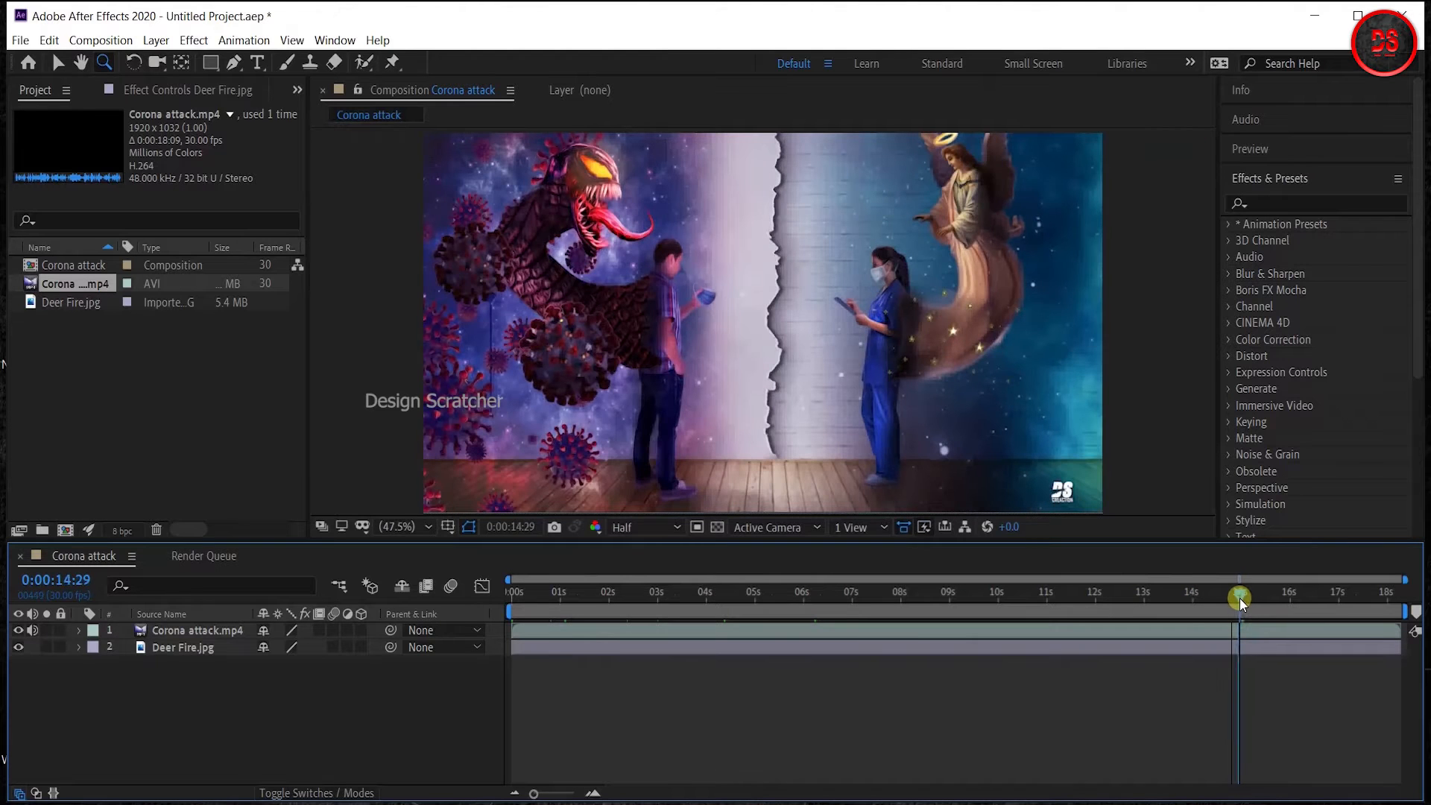
click(102, 40)
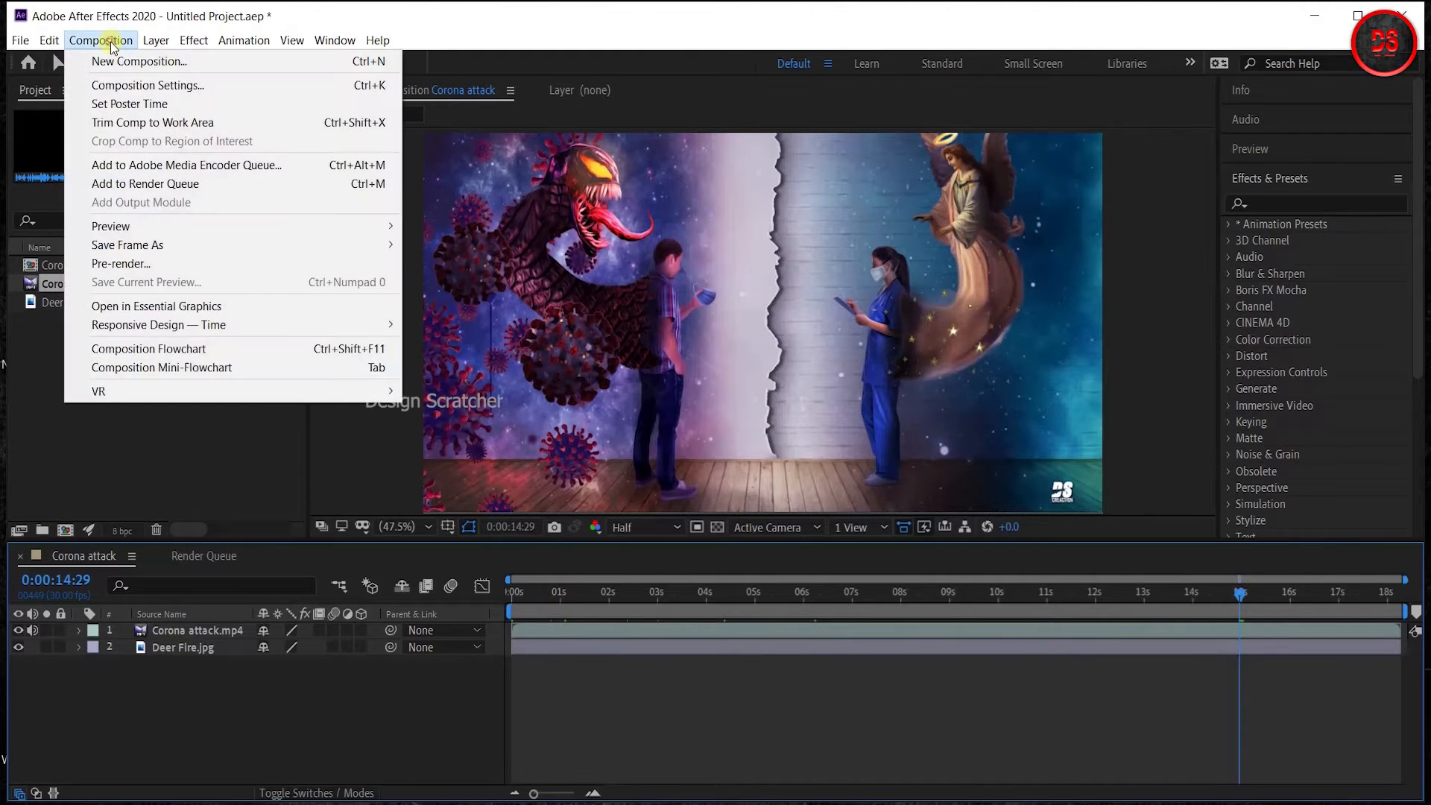
click(121, 86)
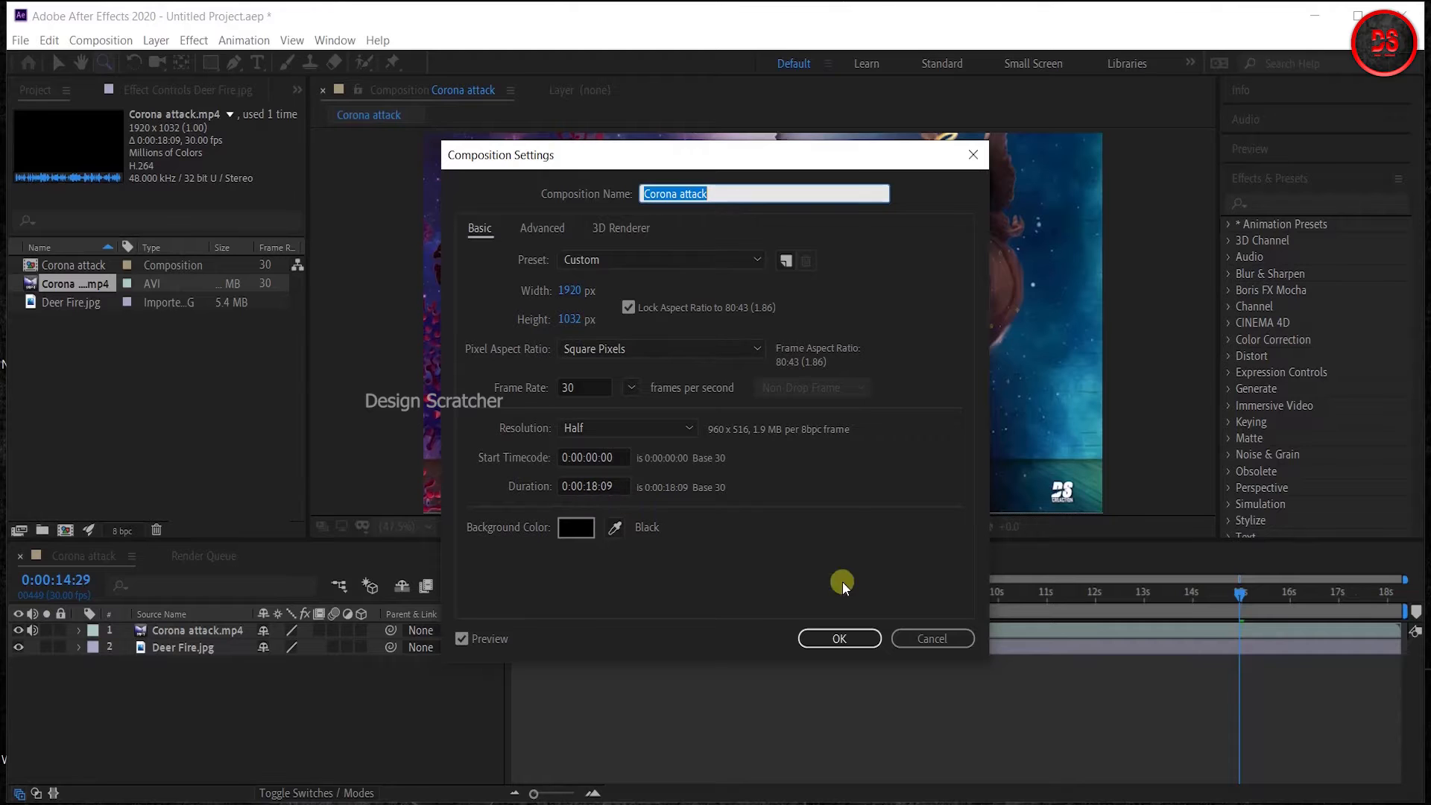
click(931, 638)
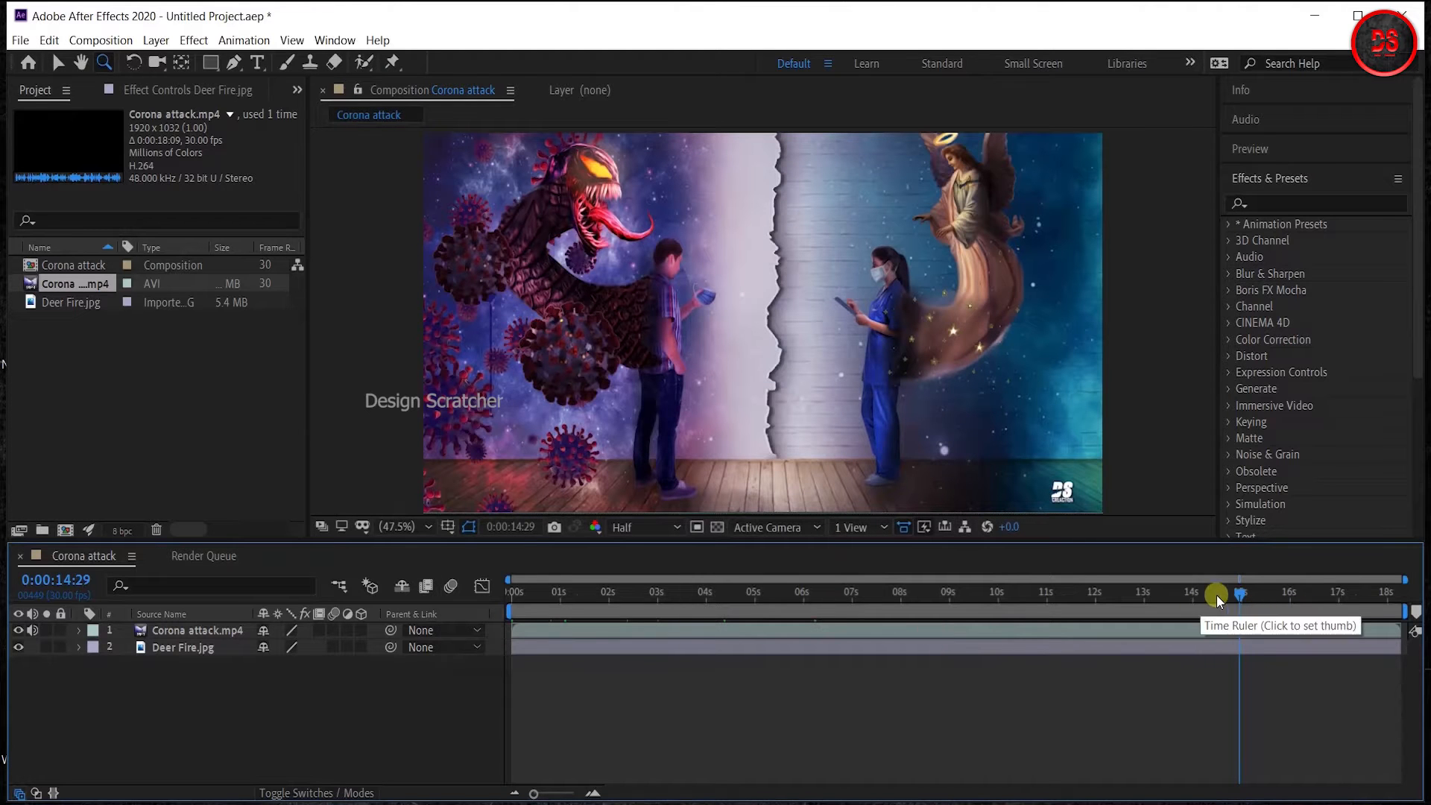
Step: Move the current time to 0:00:15:00, end the work area there and trim the composition to it
scroll(1266, 660, up, 2)
scroll(1266, 660, up, 4)
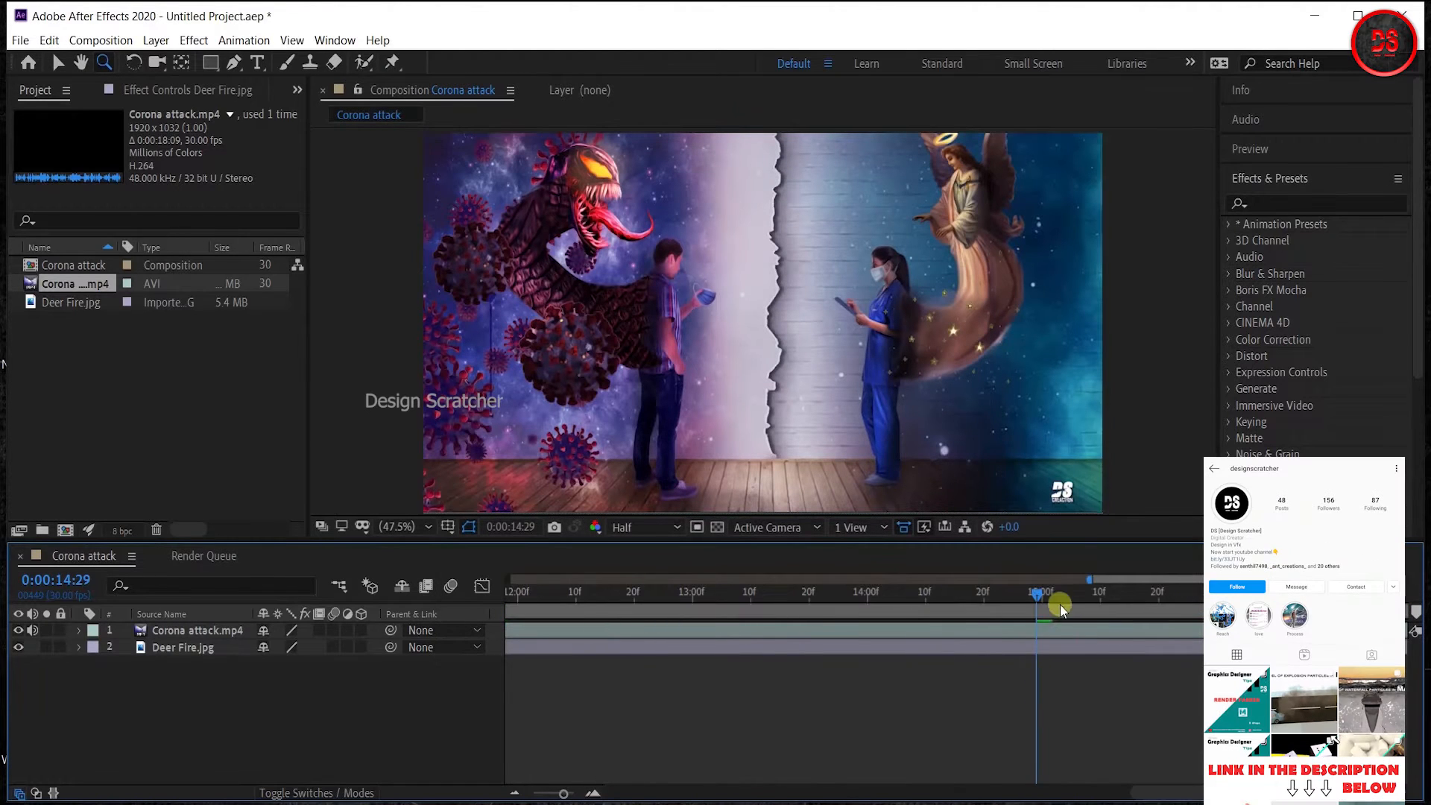
click(987, 591)
scroll(990, 666, up, 2)
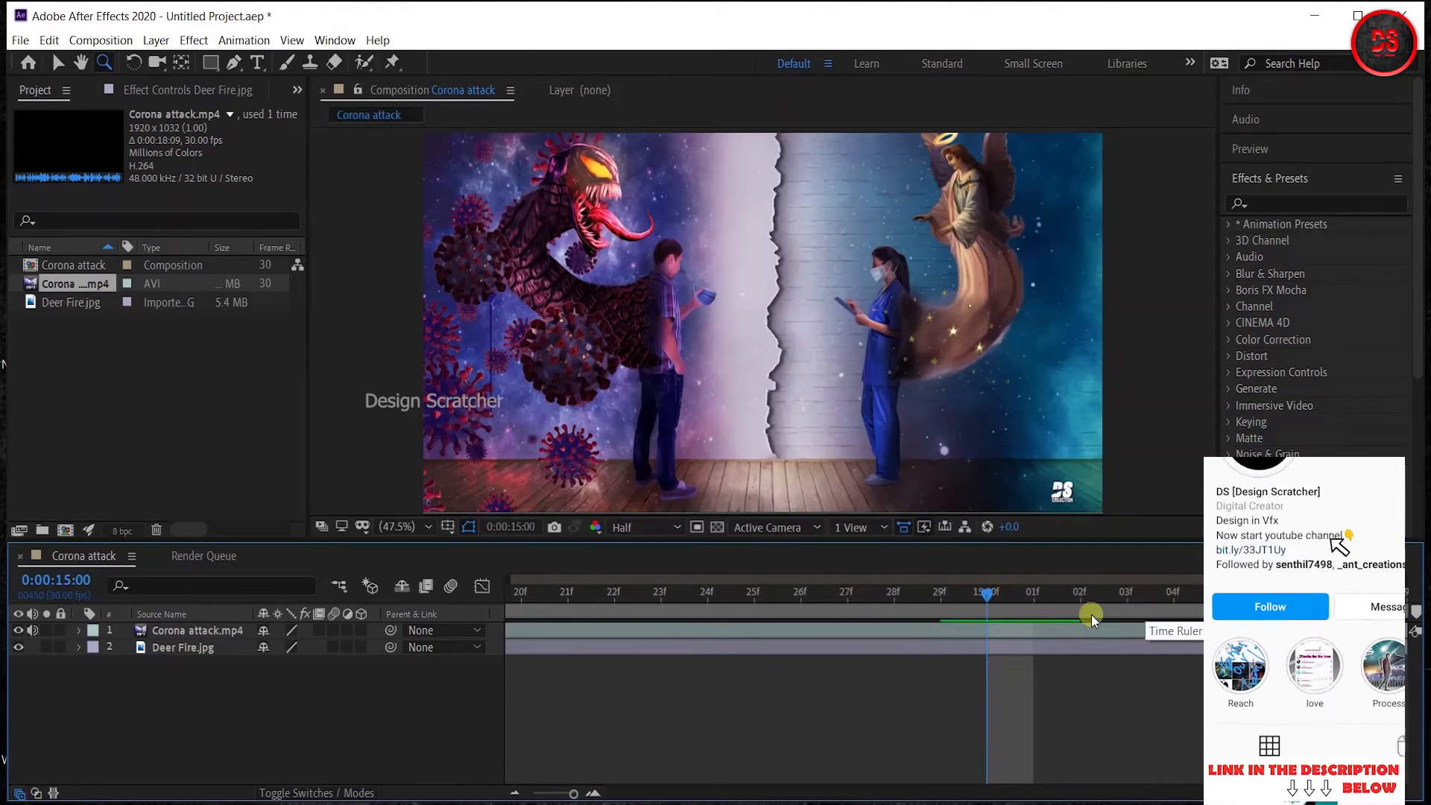
right_click(995, 612)
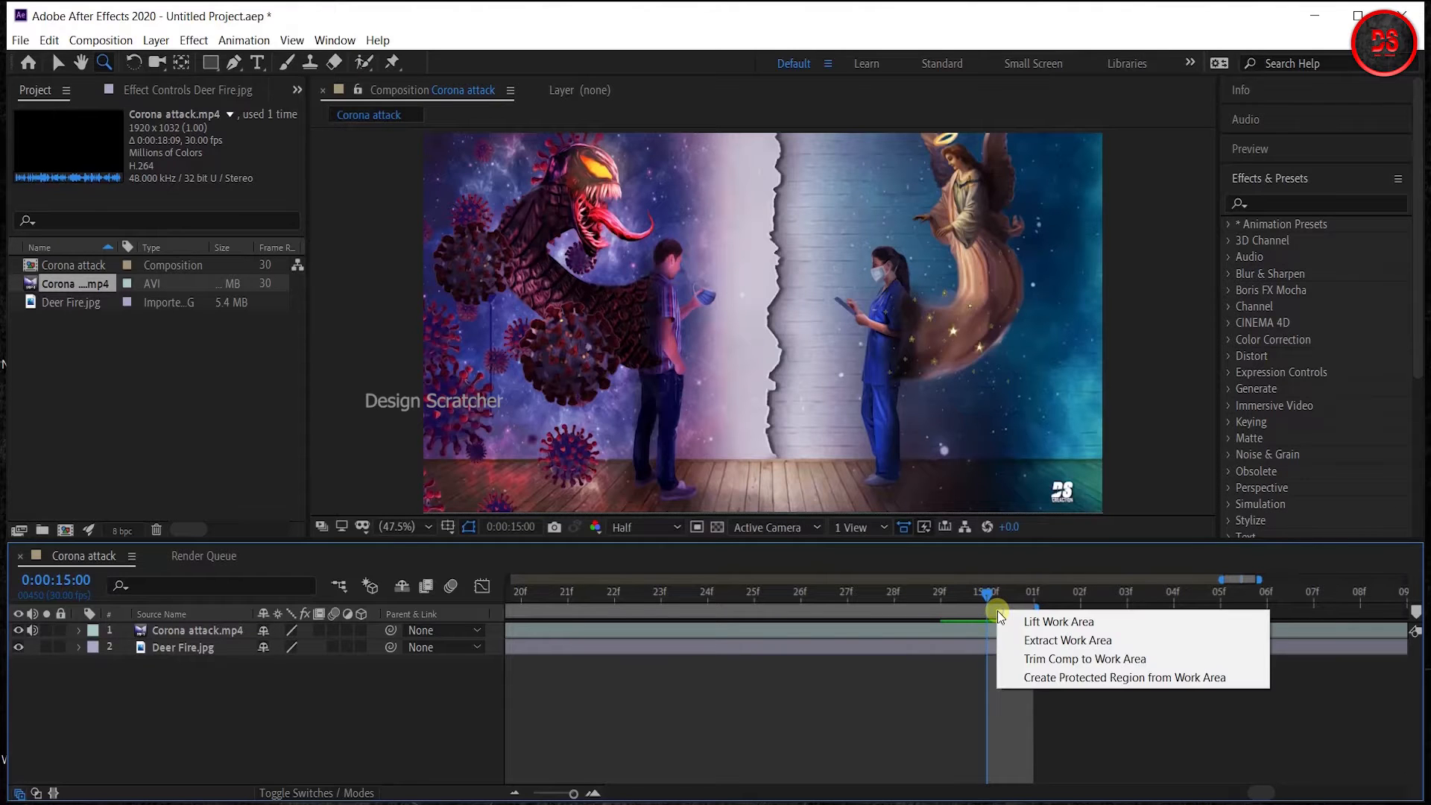
click(1182, 662)
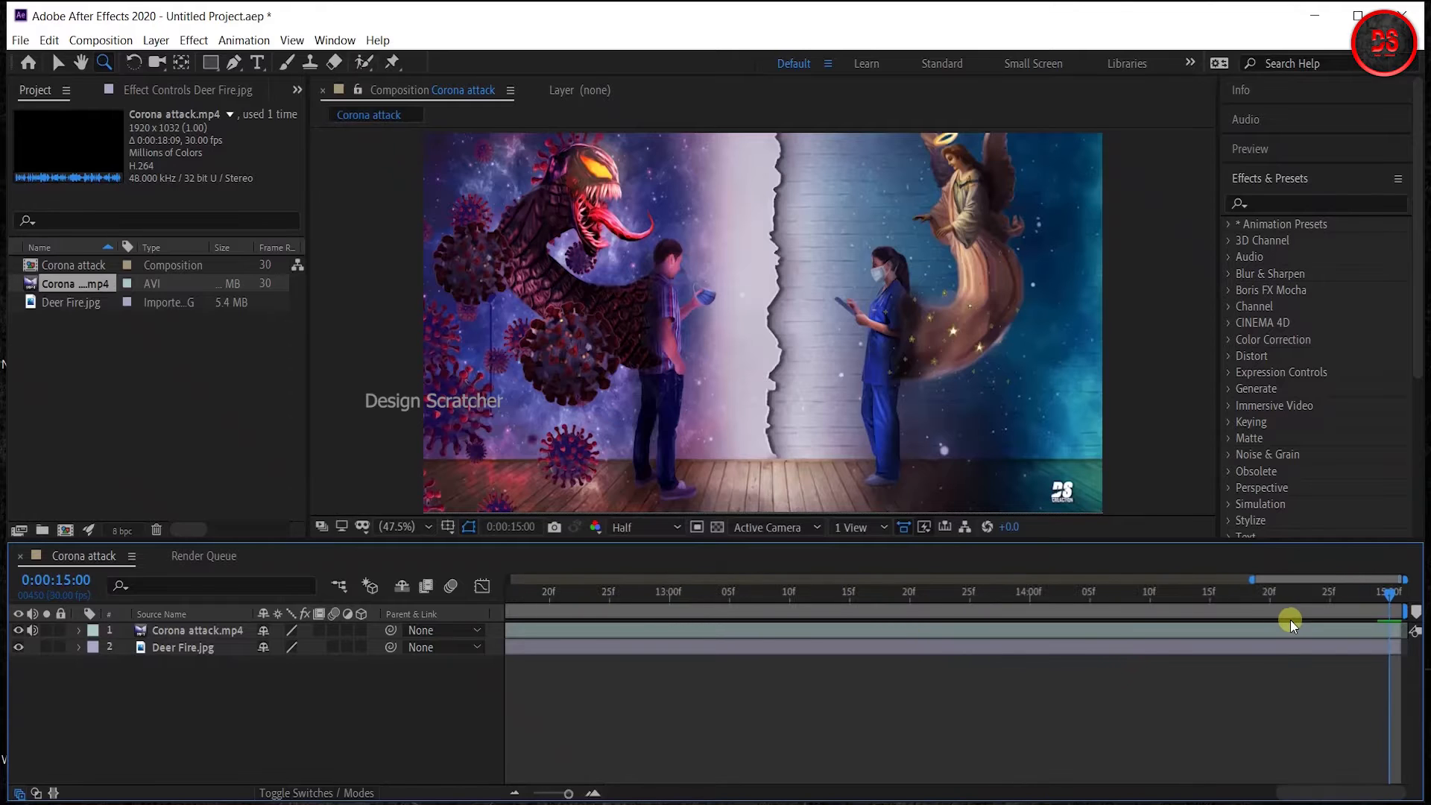
Step: Check the trimmed duration in the composition settings, then undo the trim and show the whole timeline
scroll(1366, 615, up, 3)
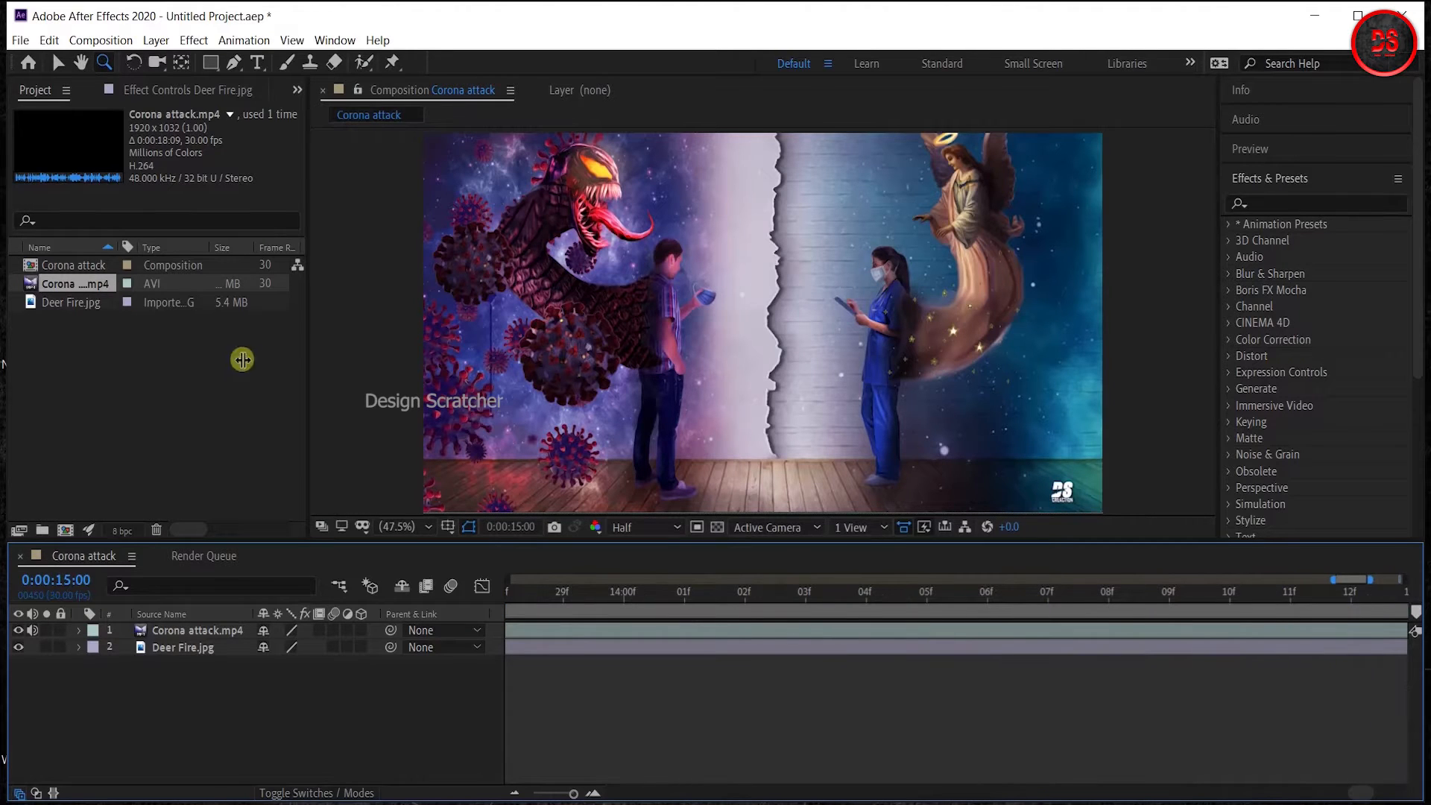
click(101, 40)
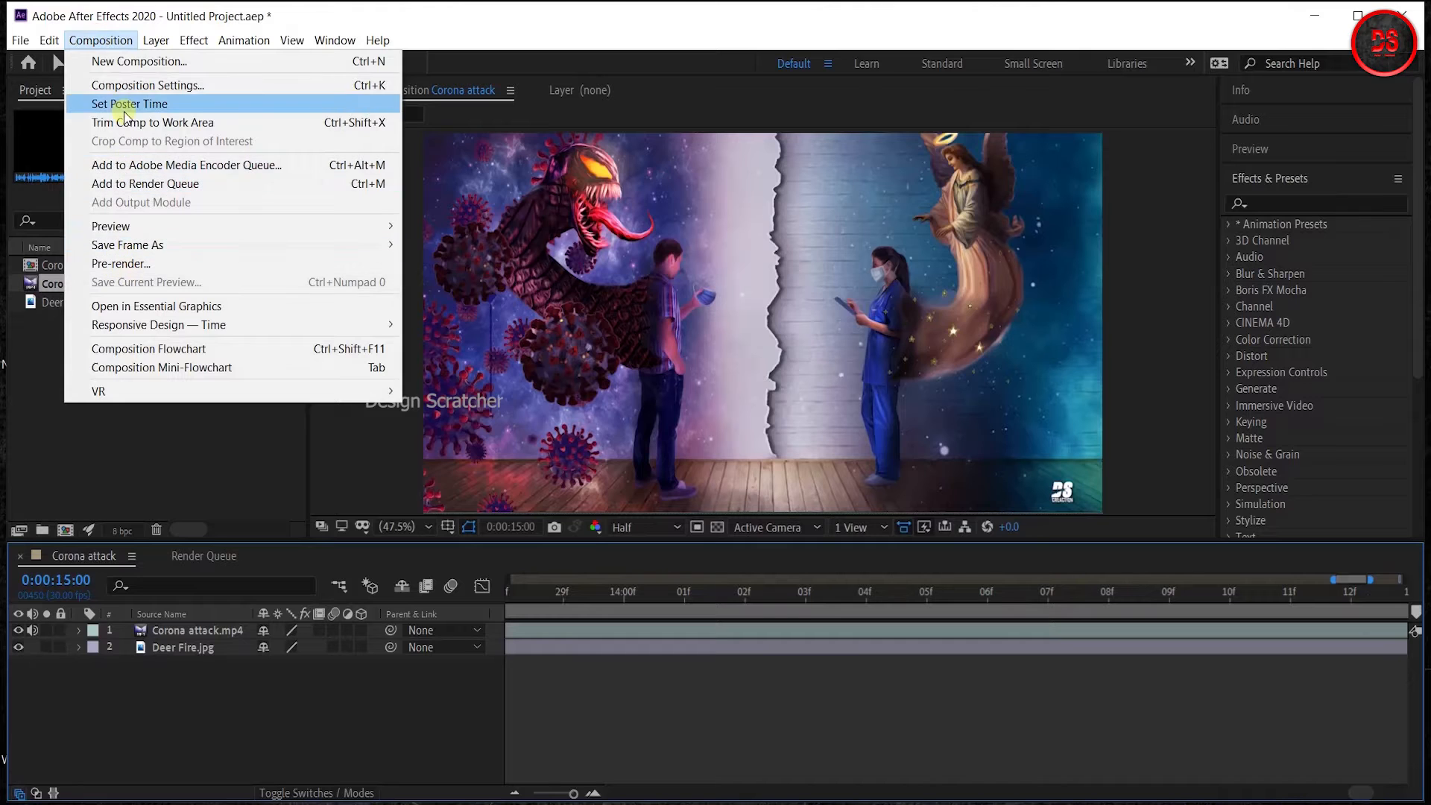
click(142, 85)
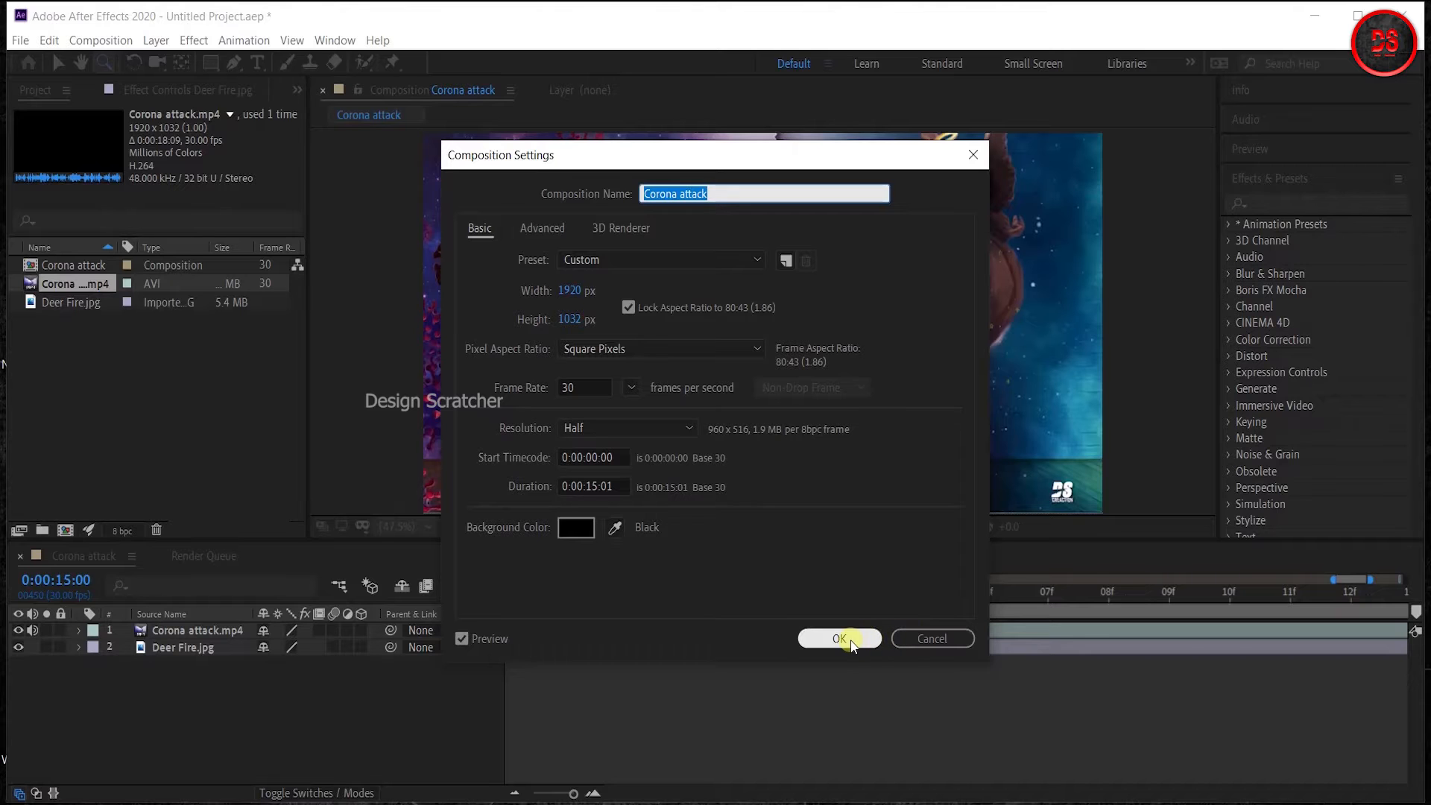
click(928, 635)
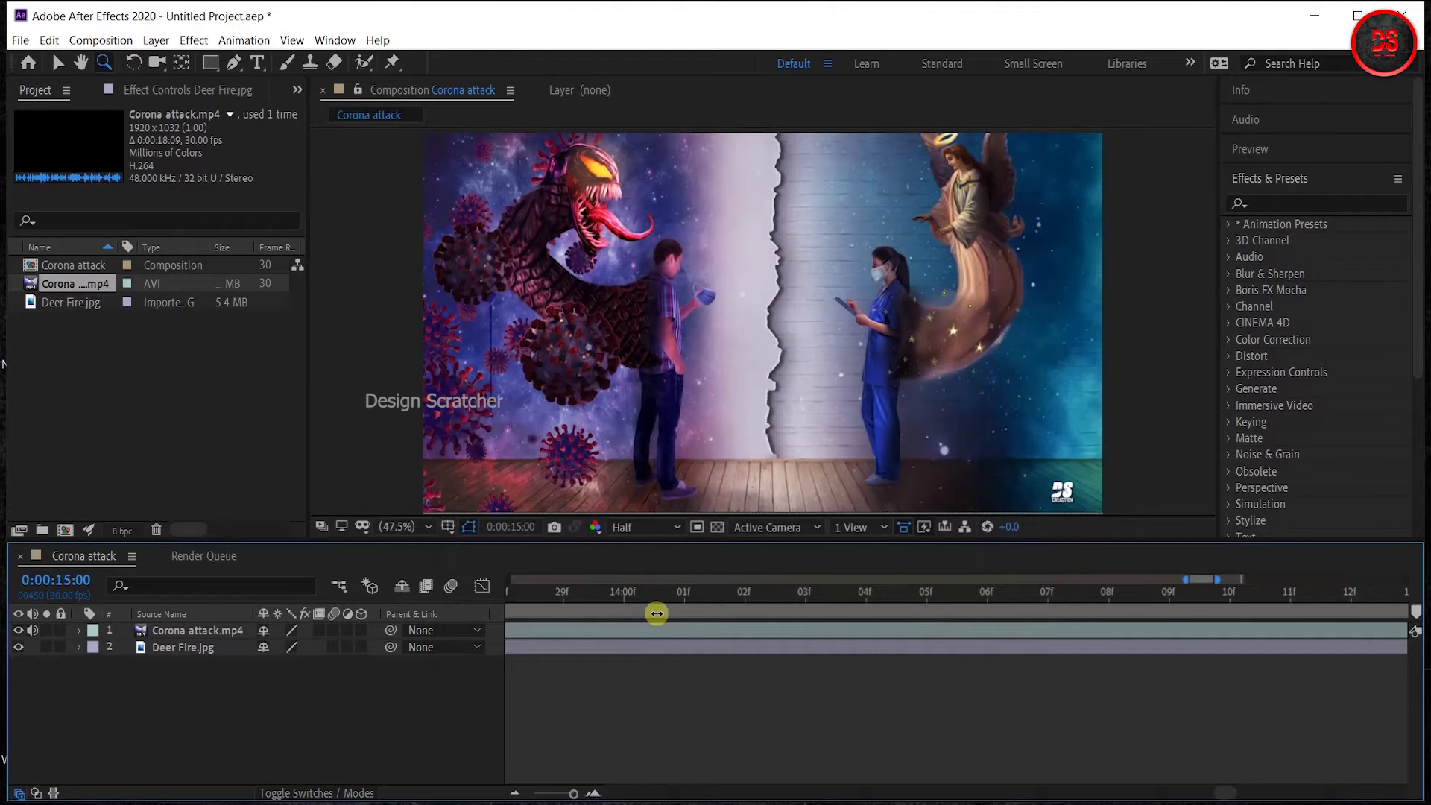
key(semicolon)
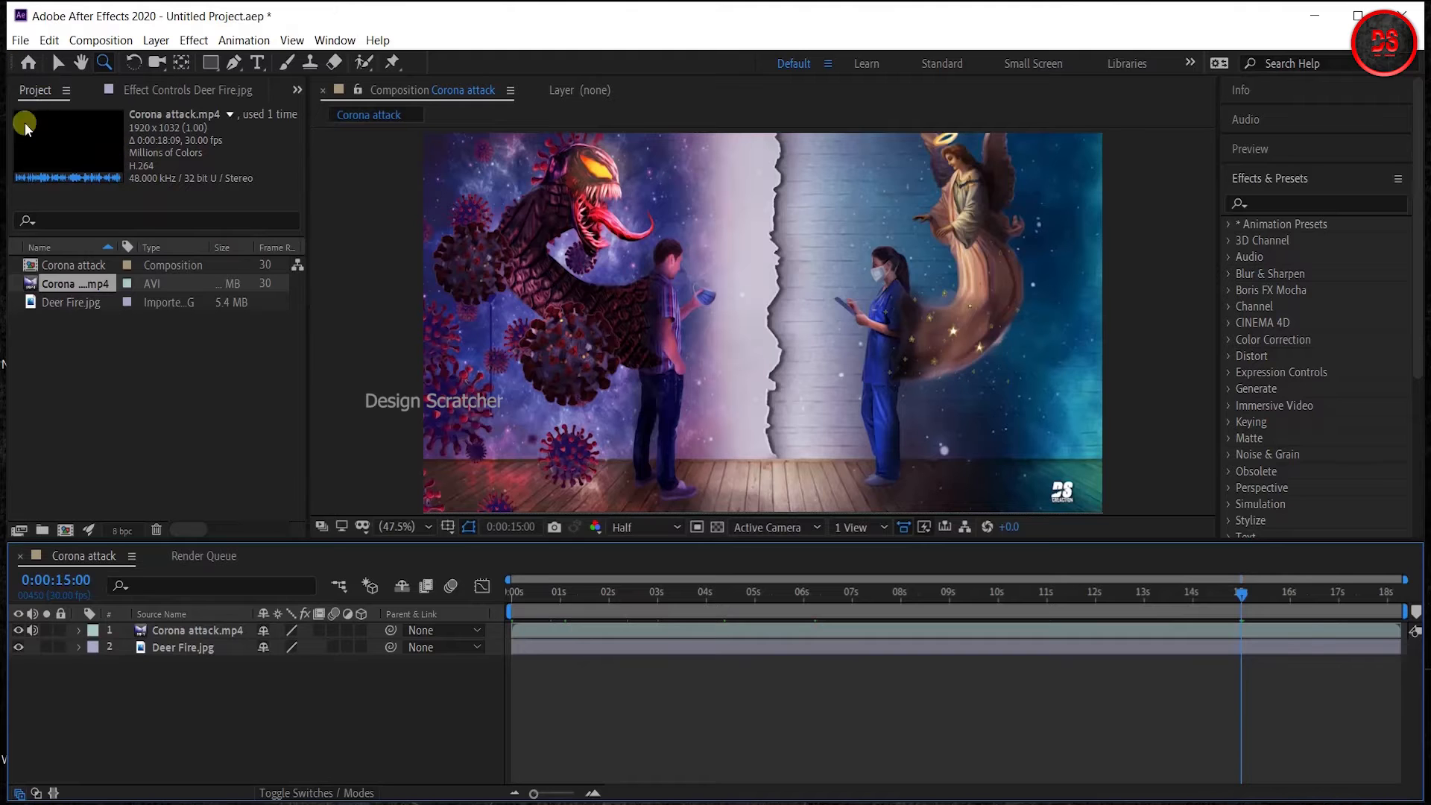
click(101, 41)
mouse_move(155, 40)
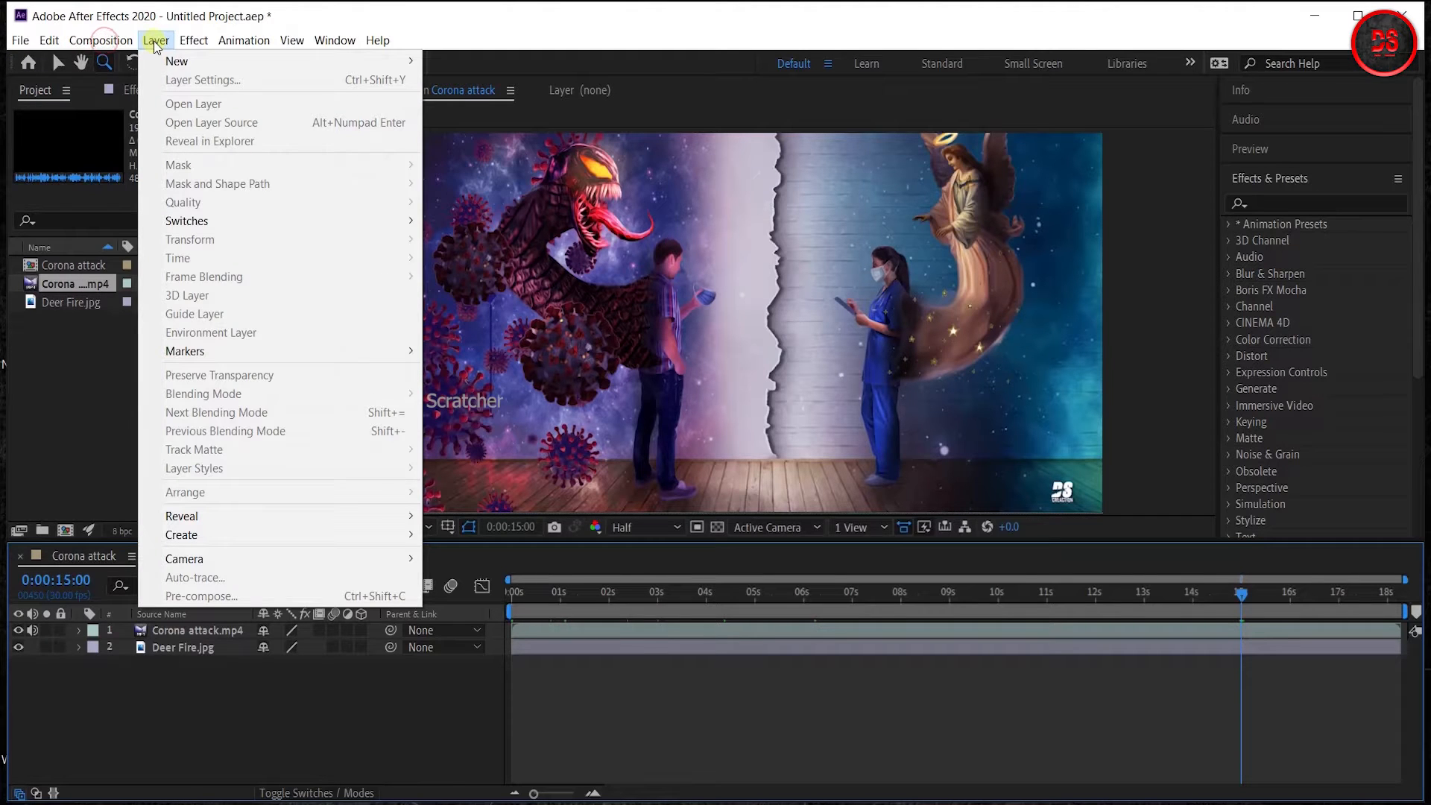
mouse_move(196, 59)
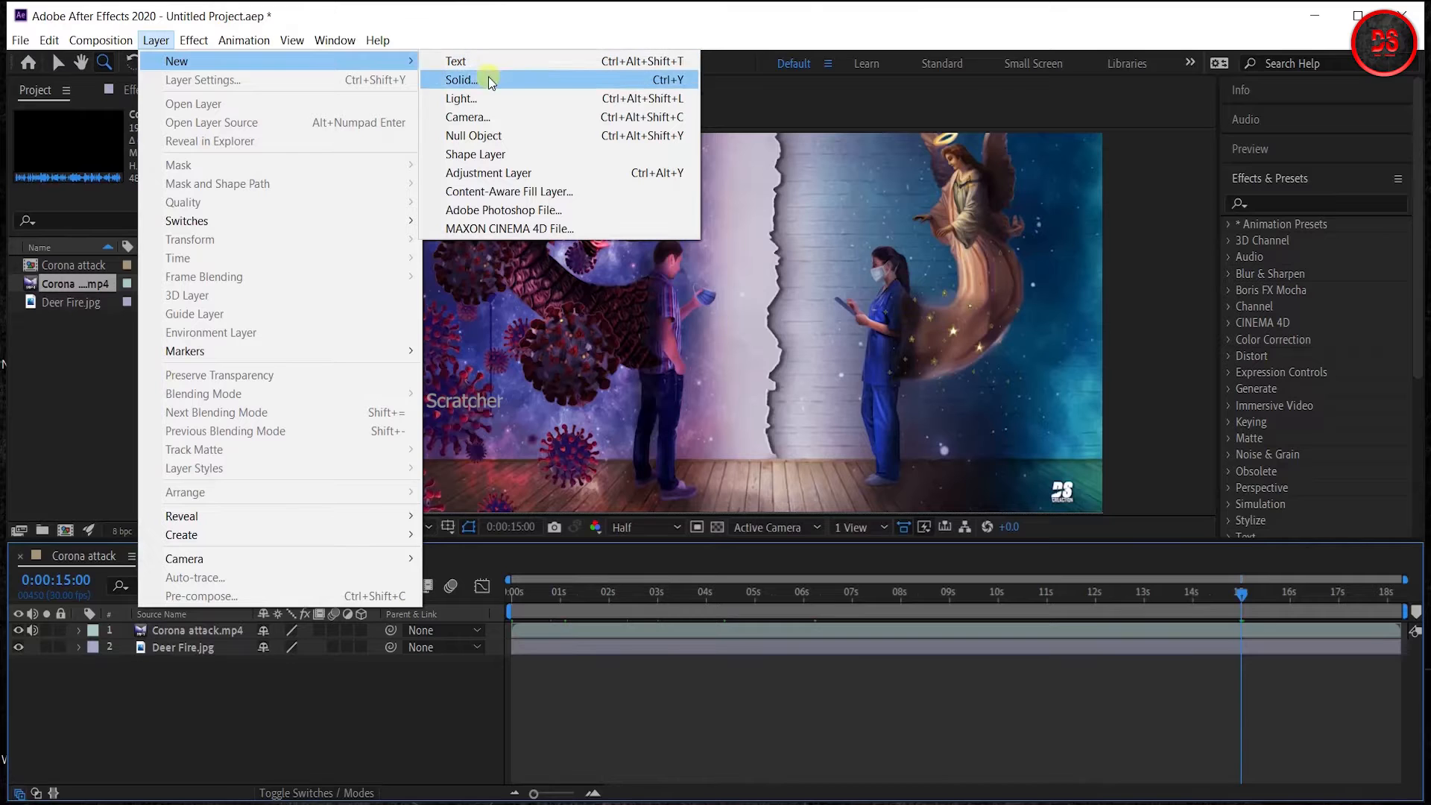
click(290, 753)
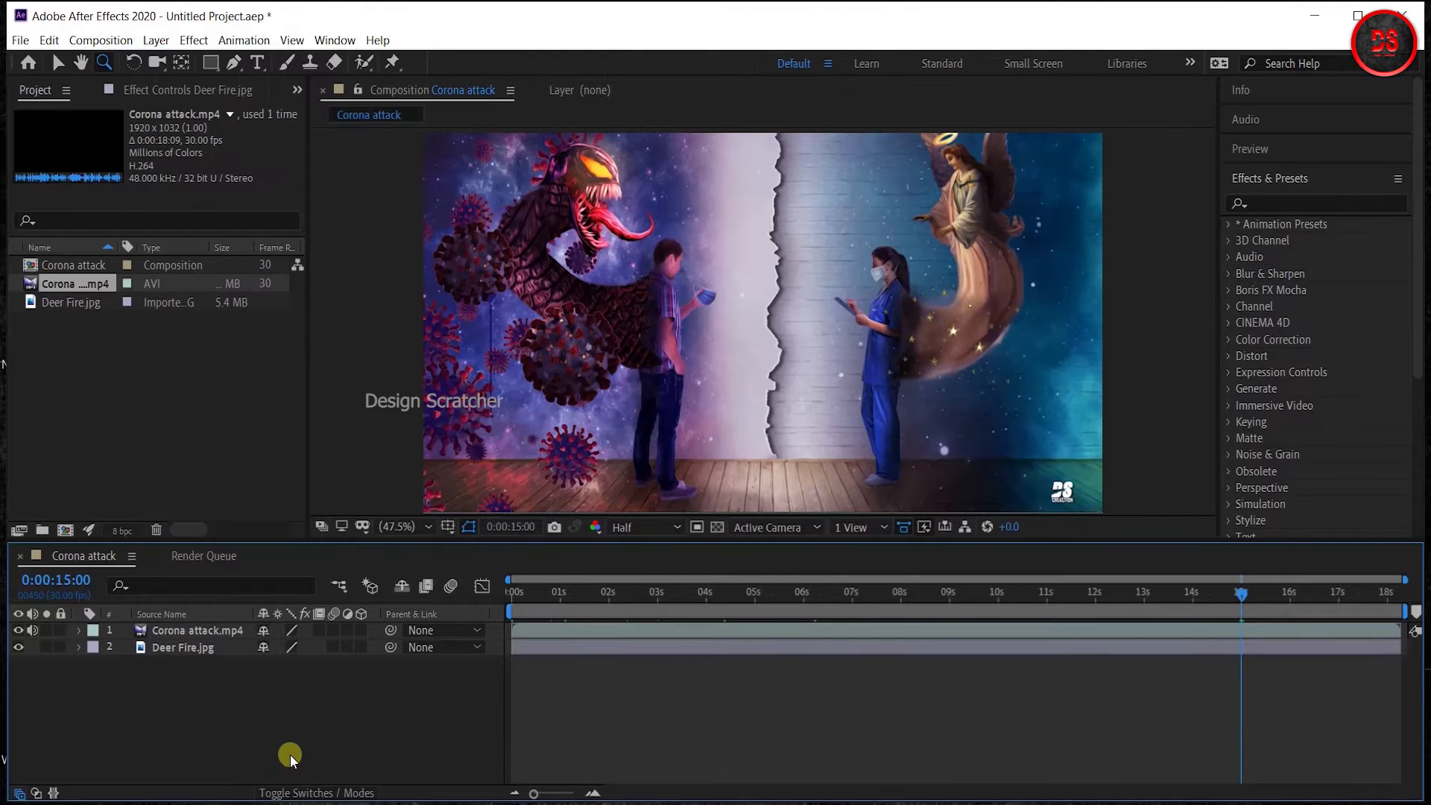
right_click(293, 730)
mouse_move(357, 553)
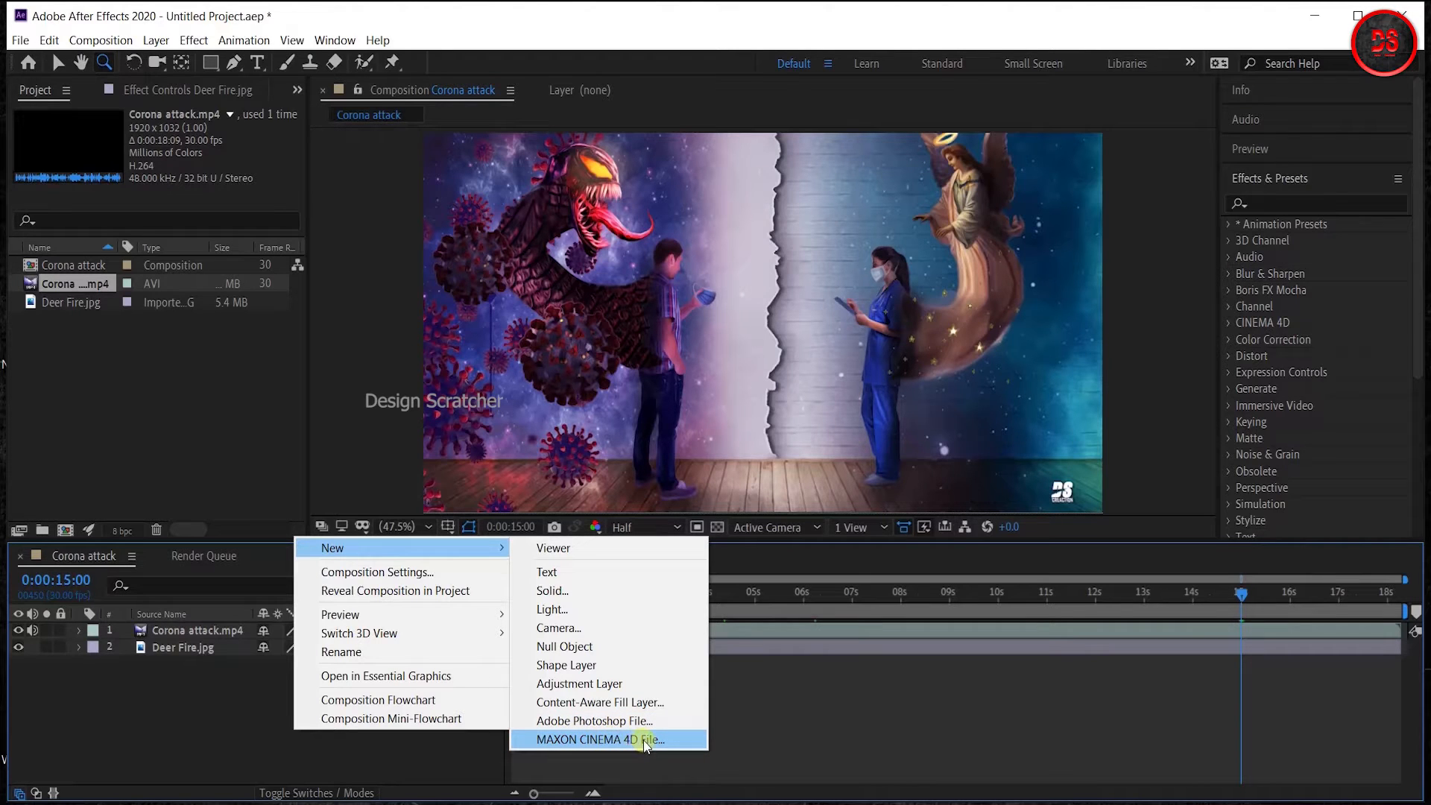
click(239, 744)
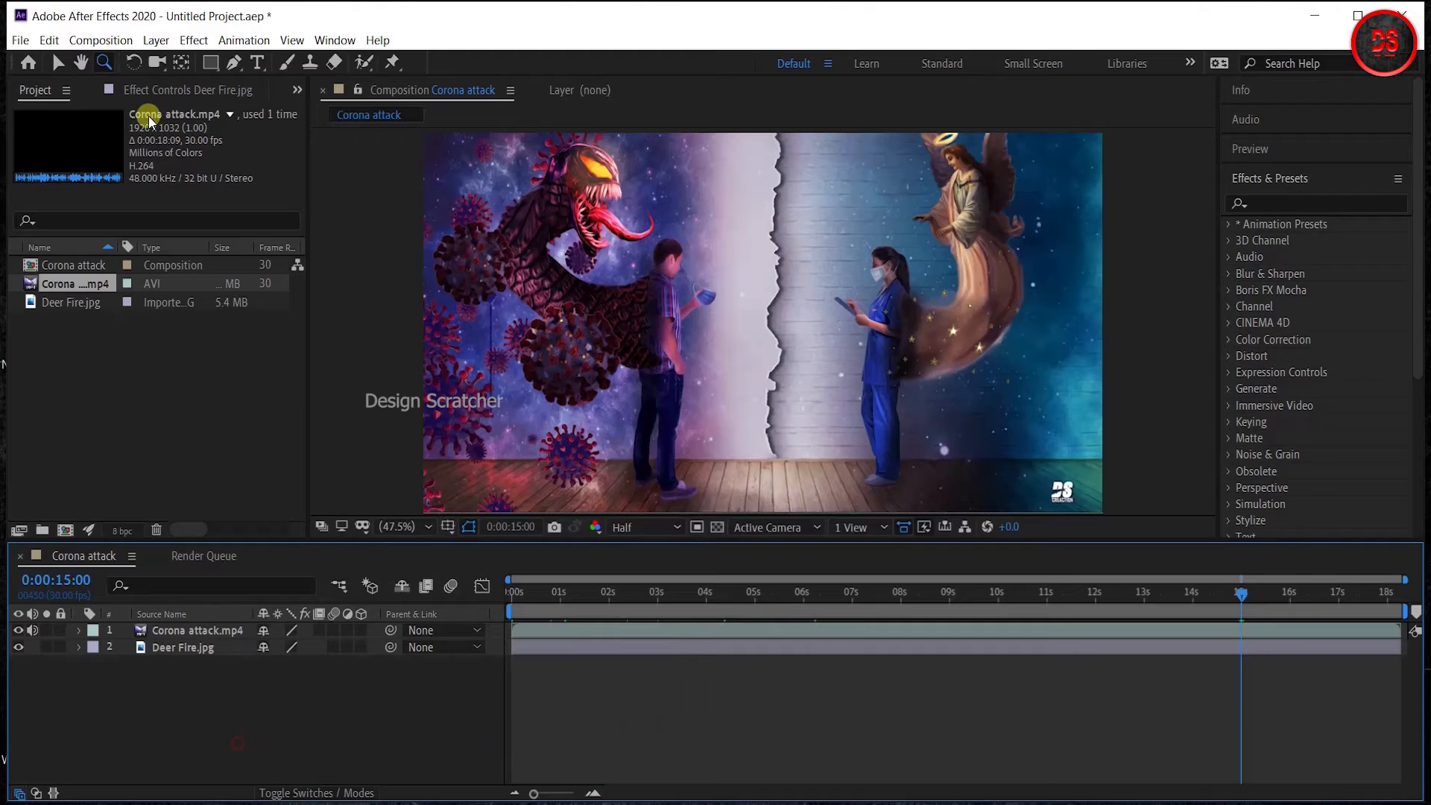
Step: Examine the layer commands available for Corona attack.mp4, including the mask, quality, switch, transform and blending mode options
click(112, 43)
mouse_move(159, 44)
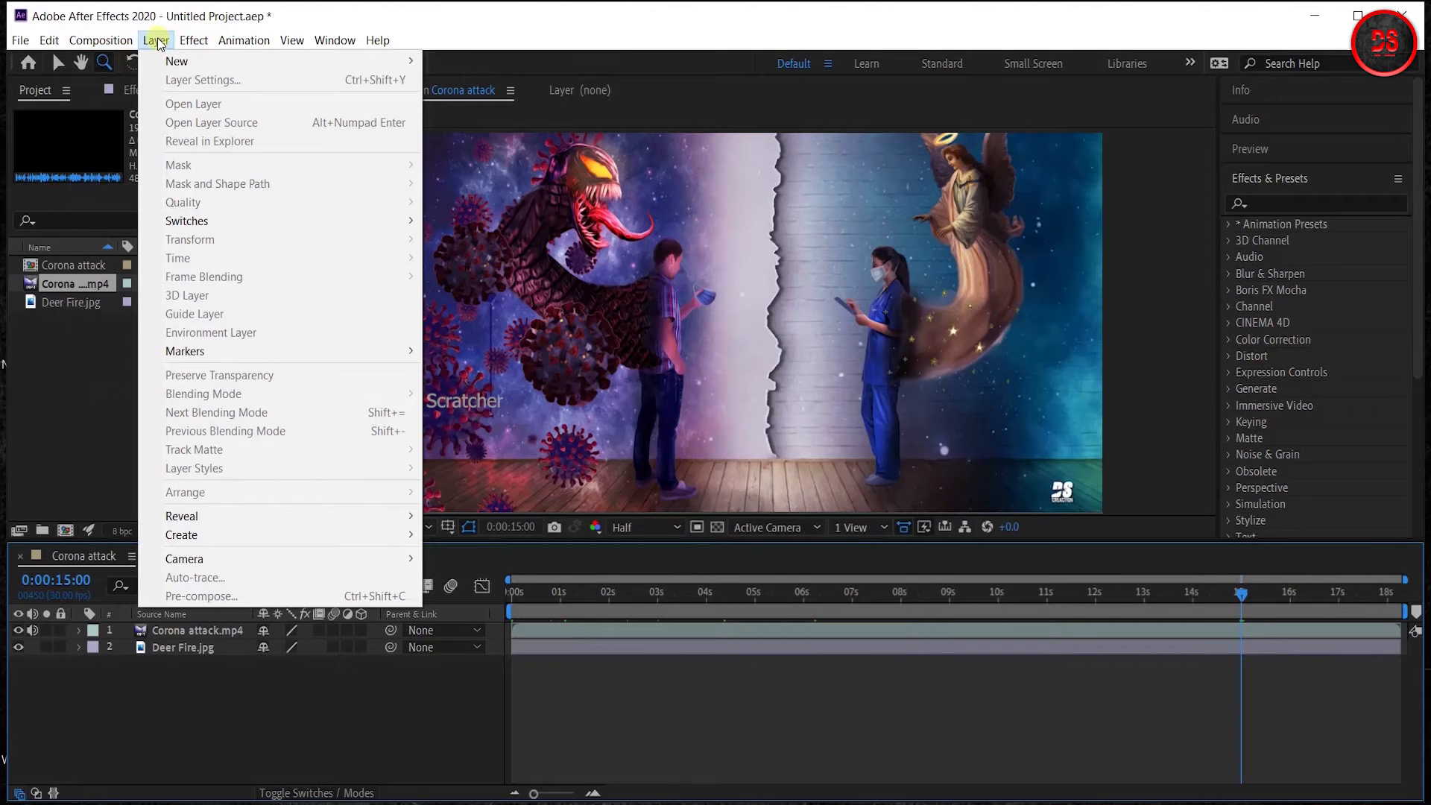
click(163, 701)
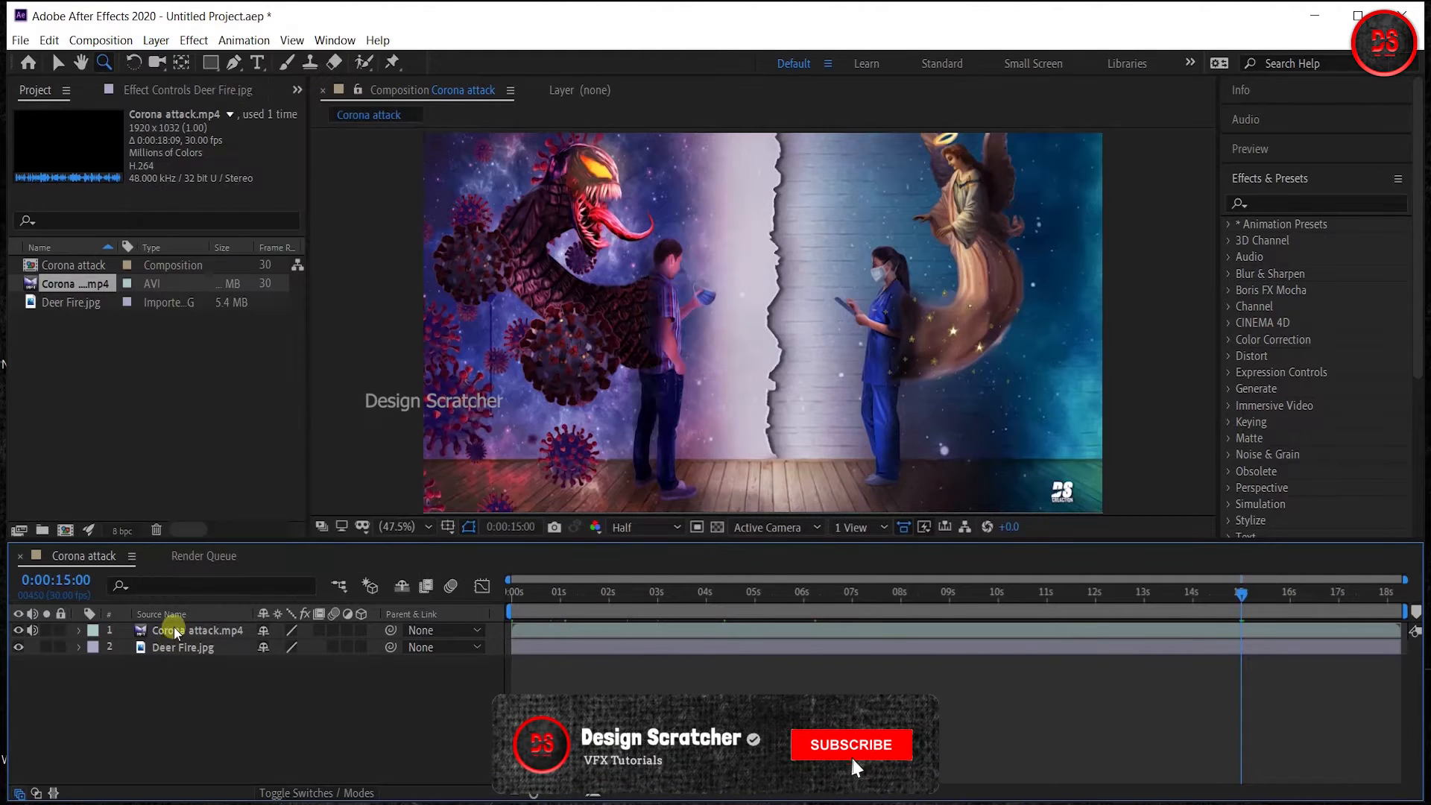
click(177, 632)
click(156, 40)
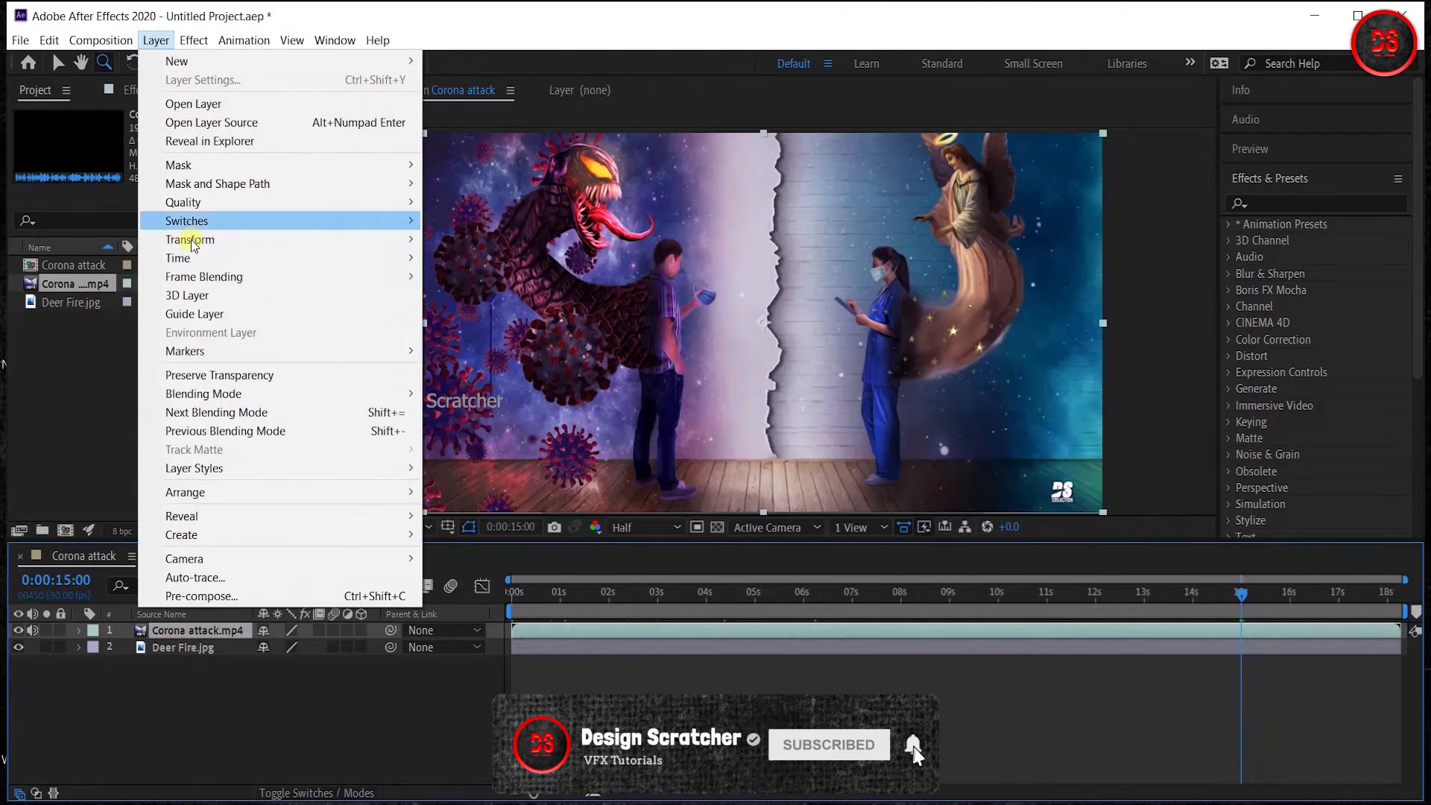
mouse_move(193, 166)
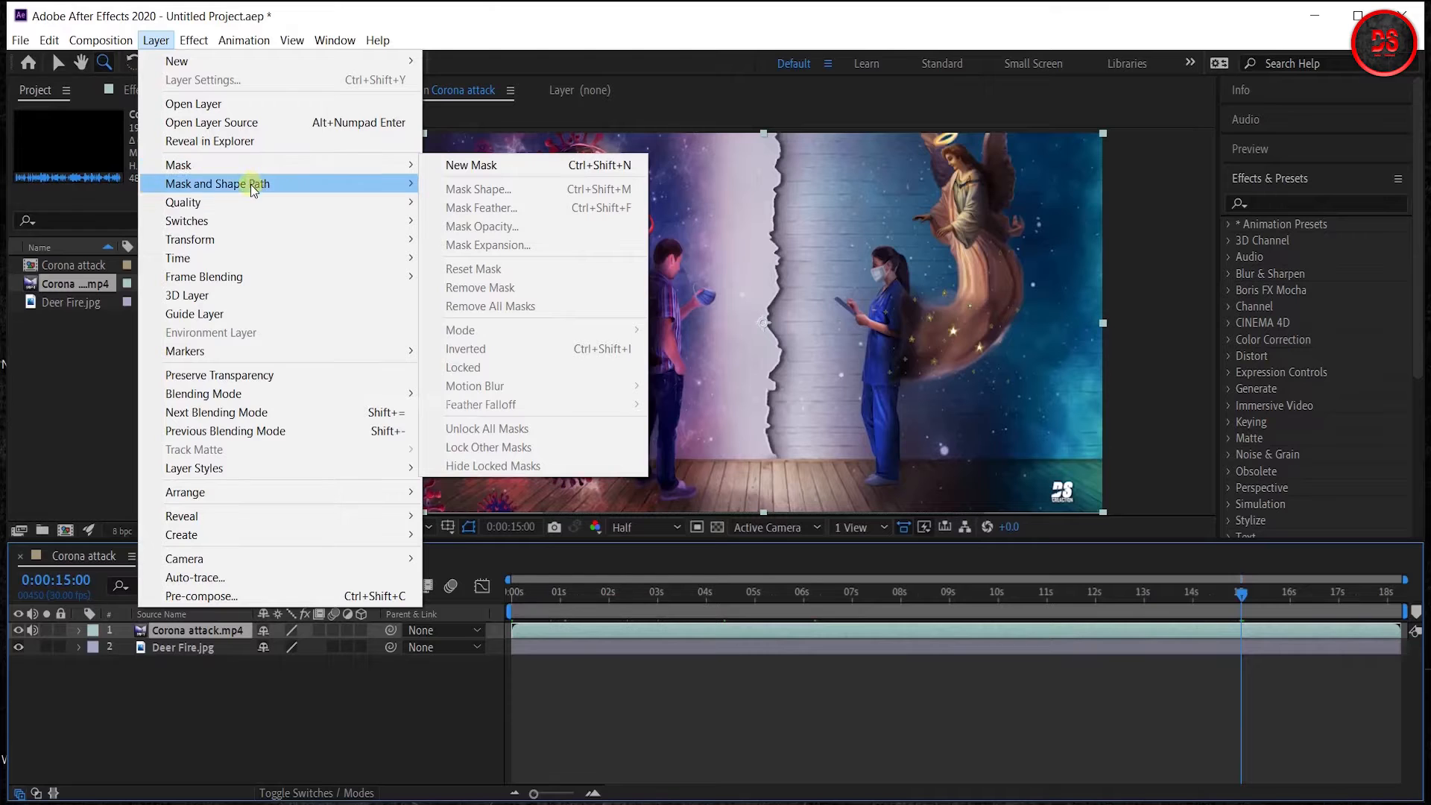
mouse_move(233, 199)
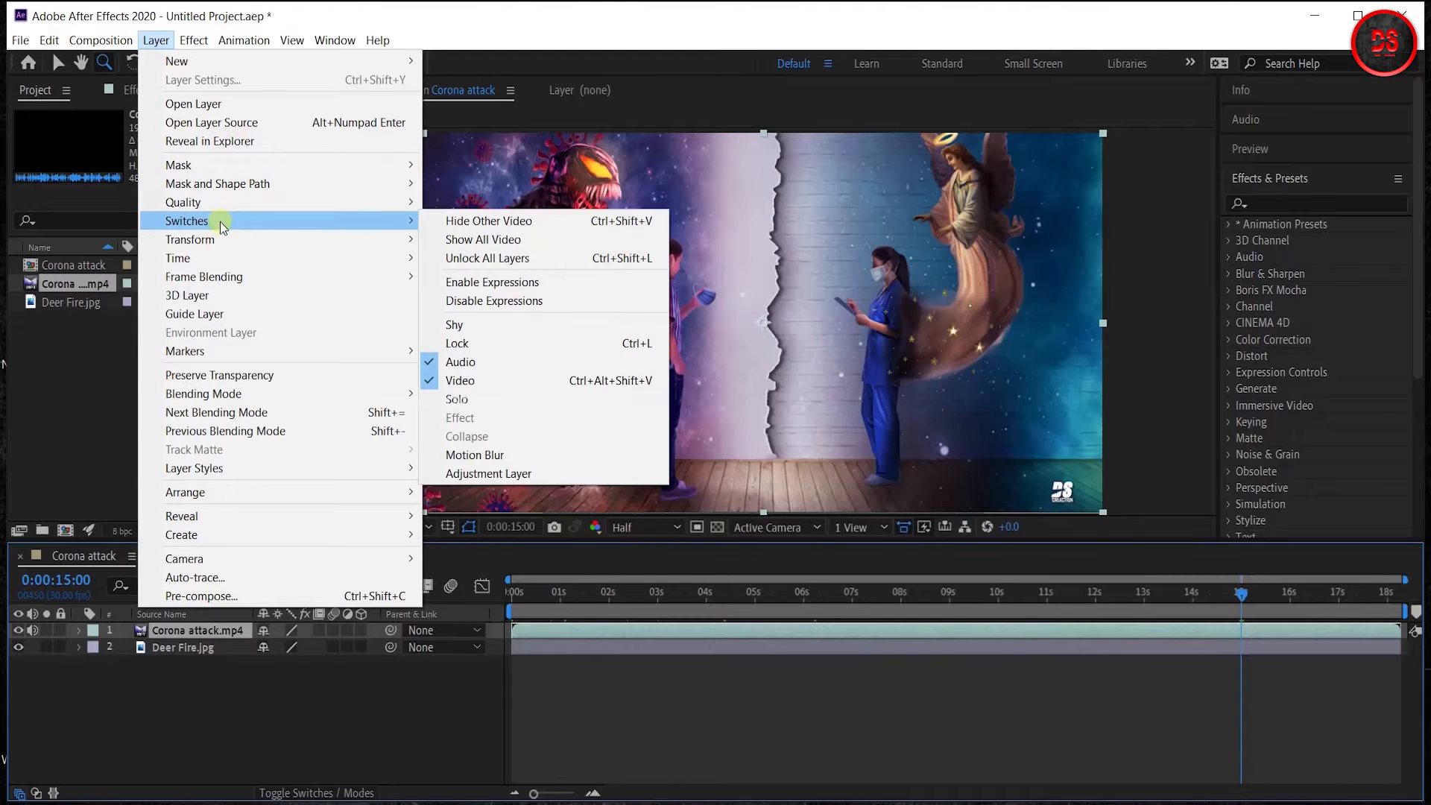
mouse_move(217, 239)
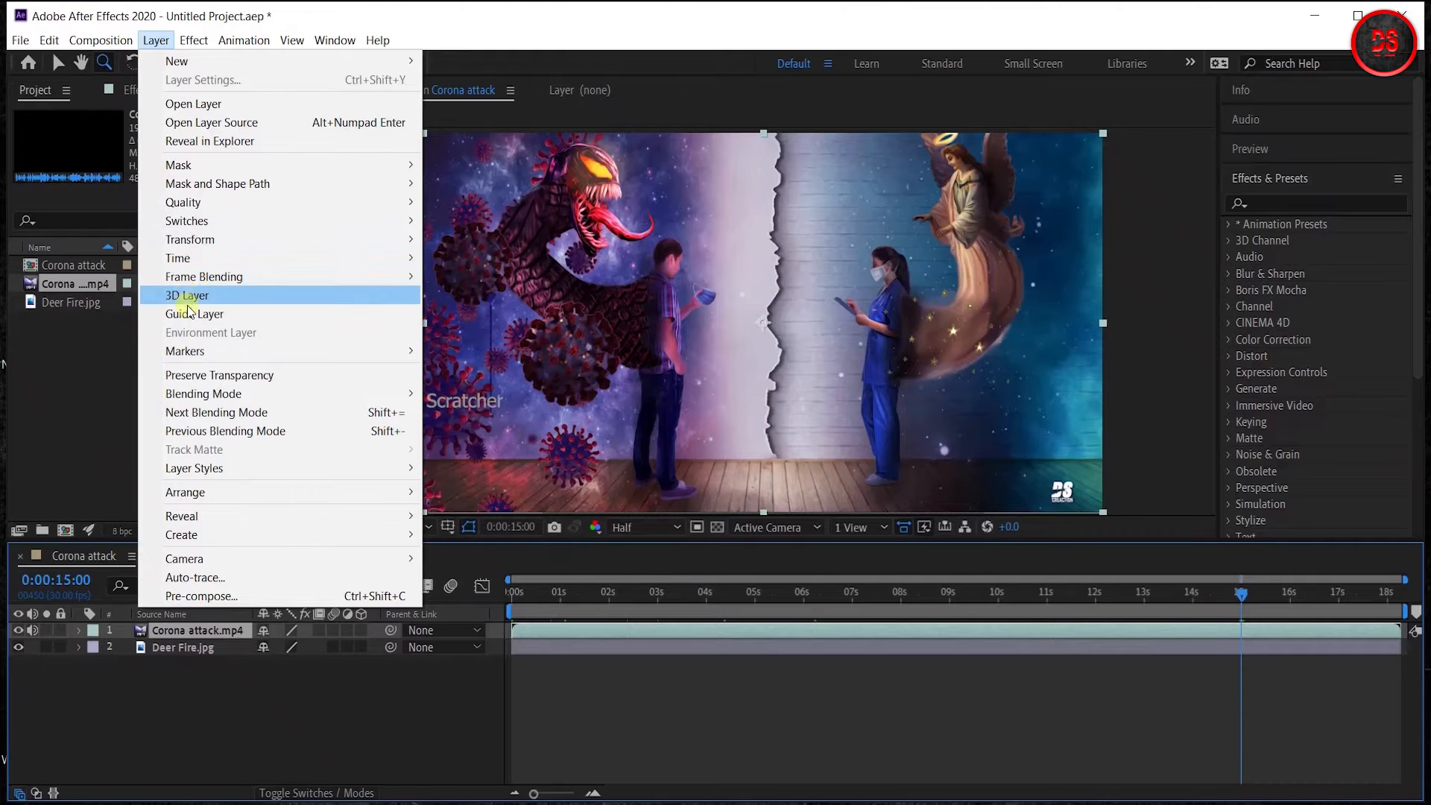
mouse_move(237, 389)
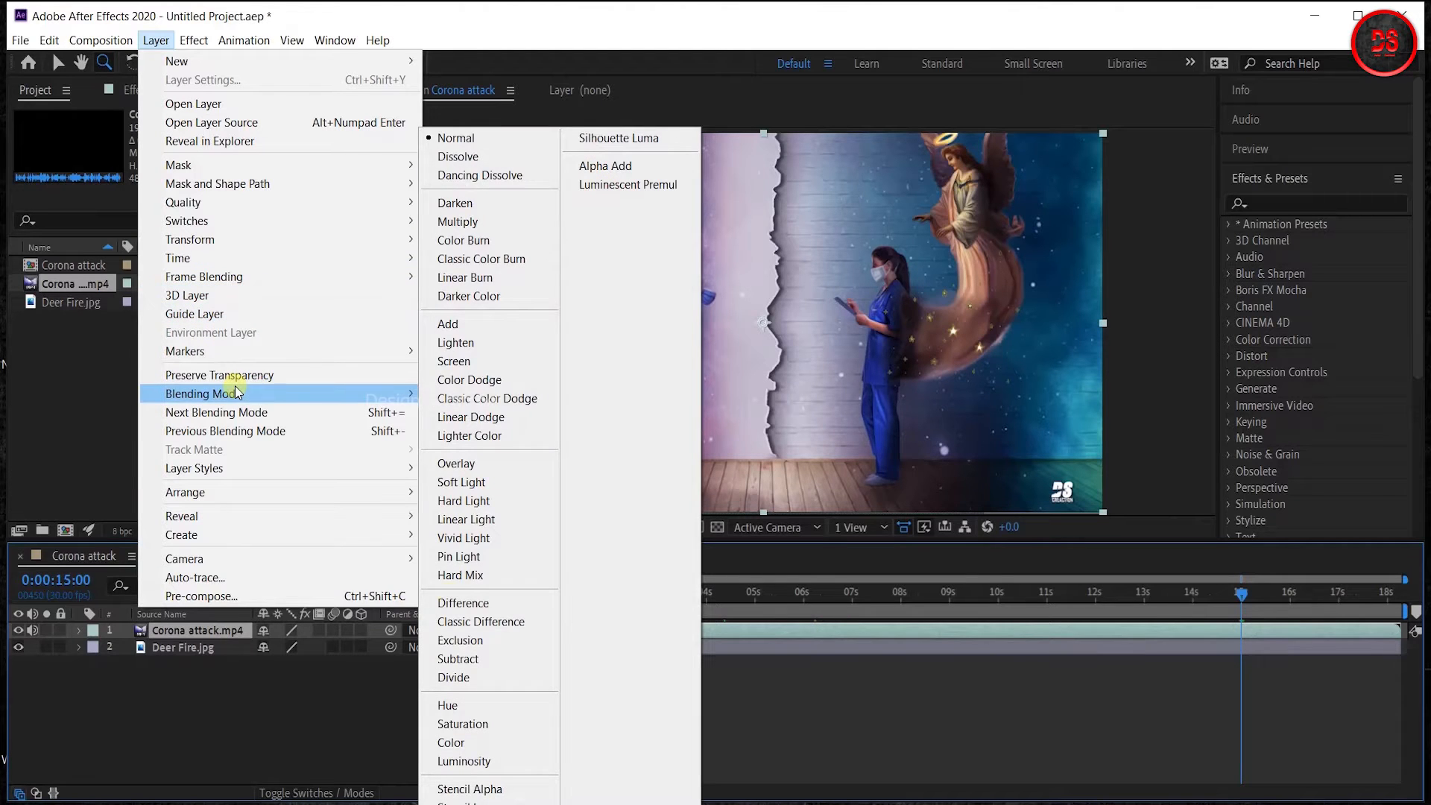
key(Escape)
key(Escape)
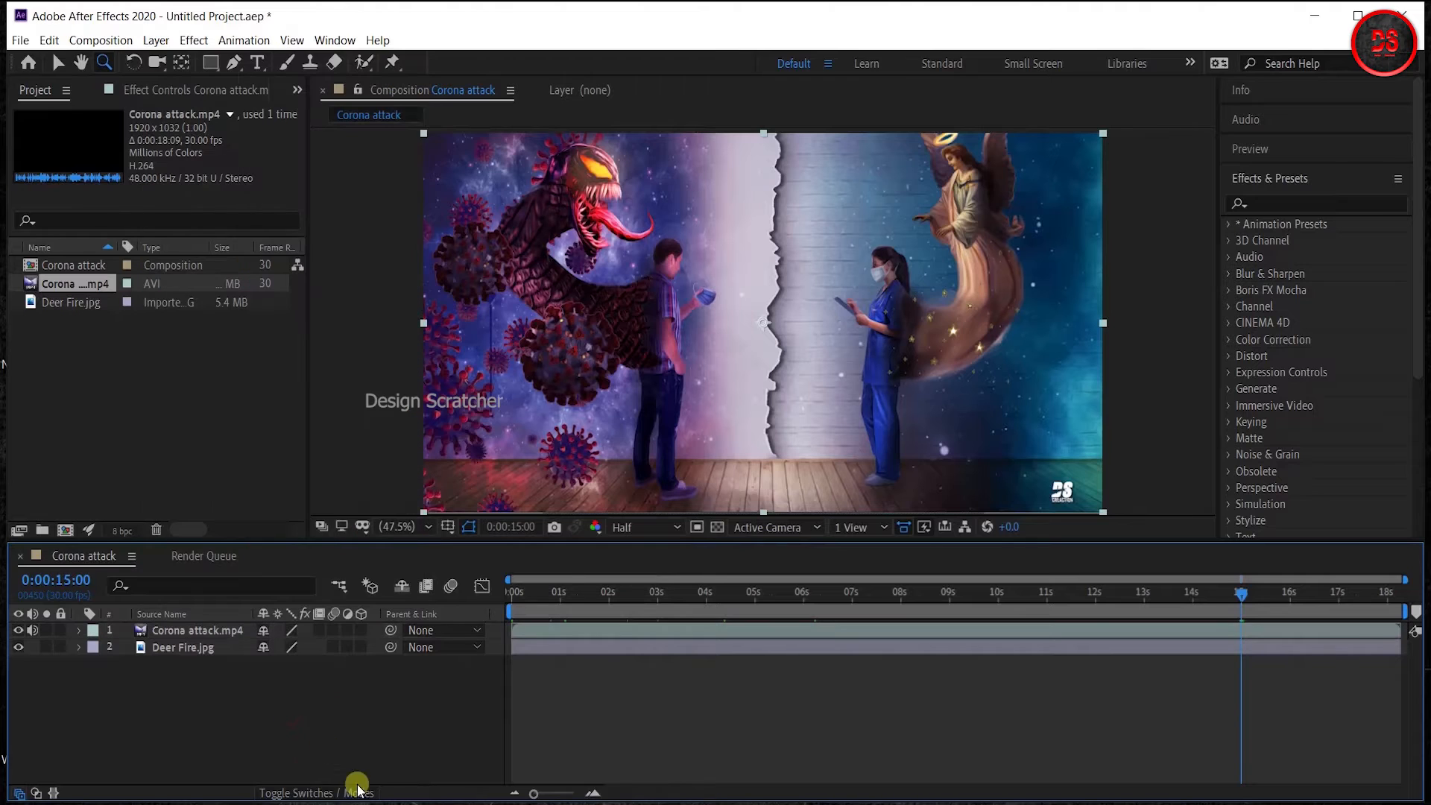
Step: Show the timeline's mode columns, look over the blending modes available for Deer Fire.jpg, and return to the layer switches
click(287, 794)
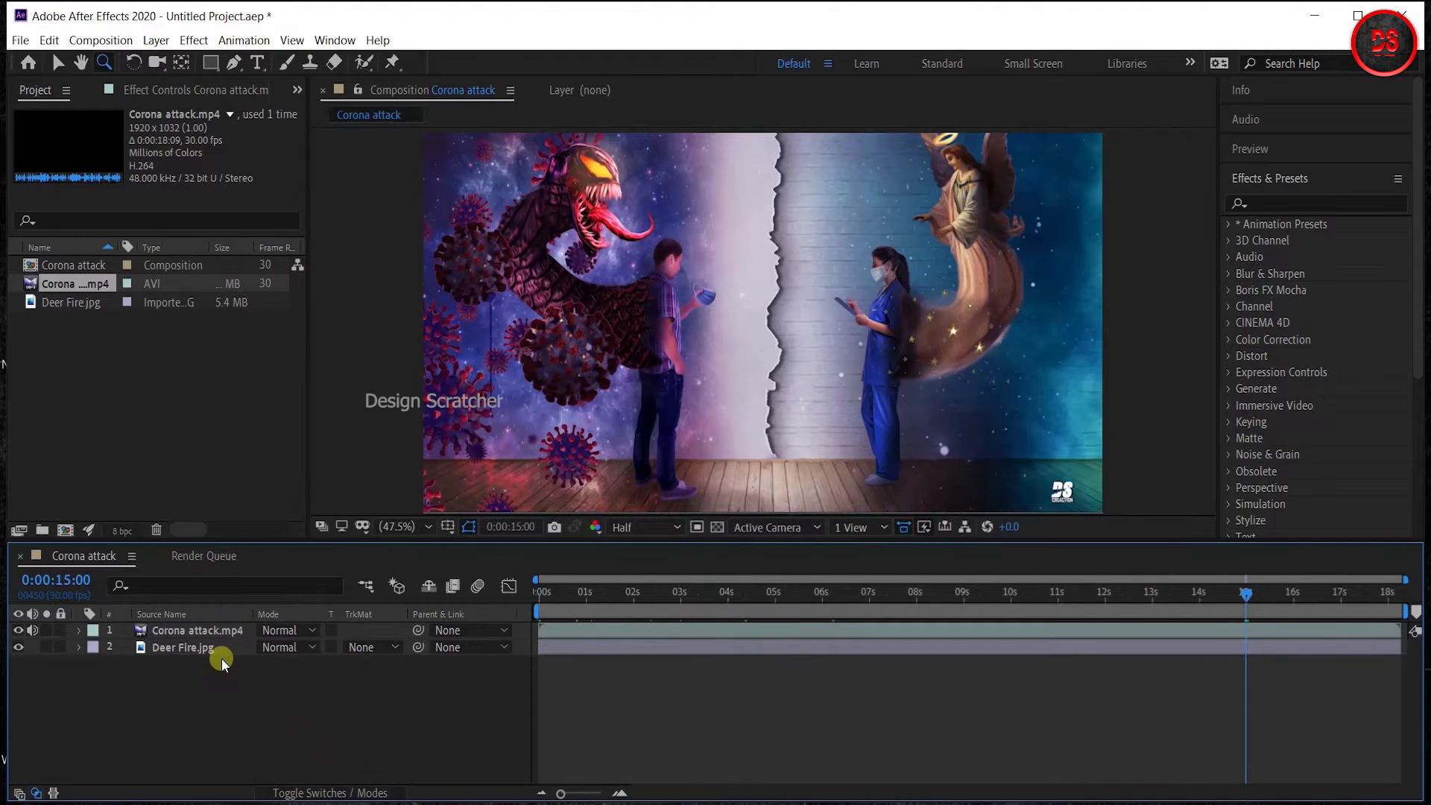
click(223, 653)
click(282, 648)
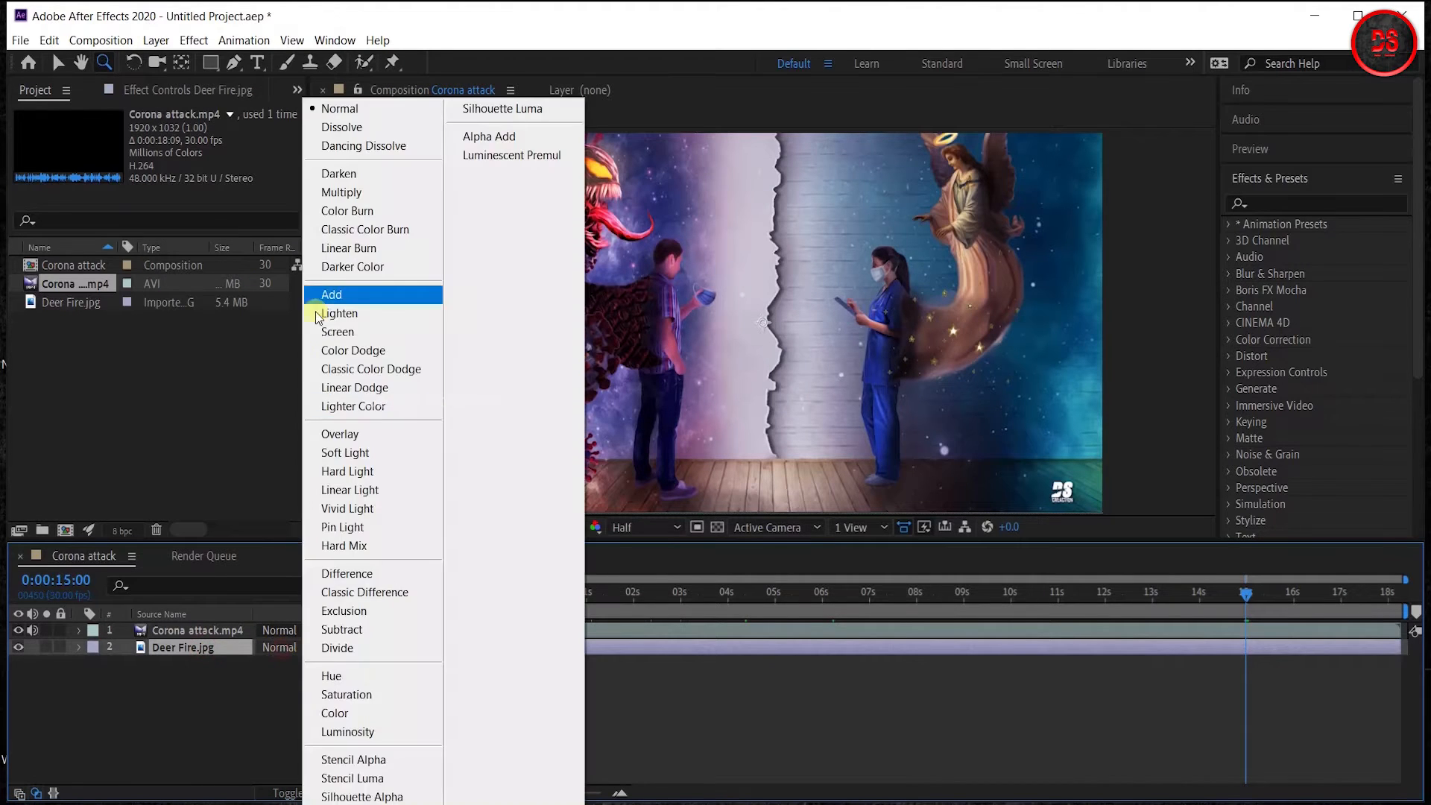
click(239, 690)
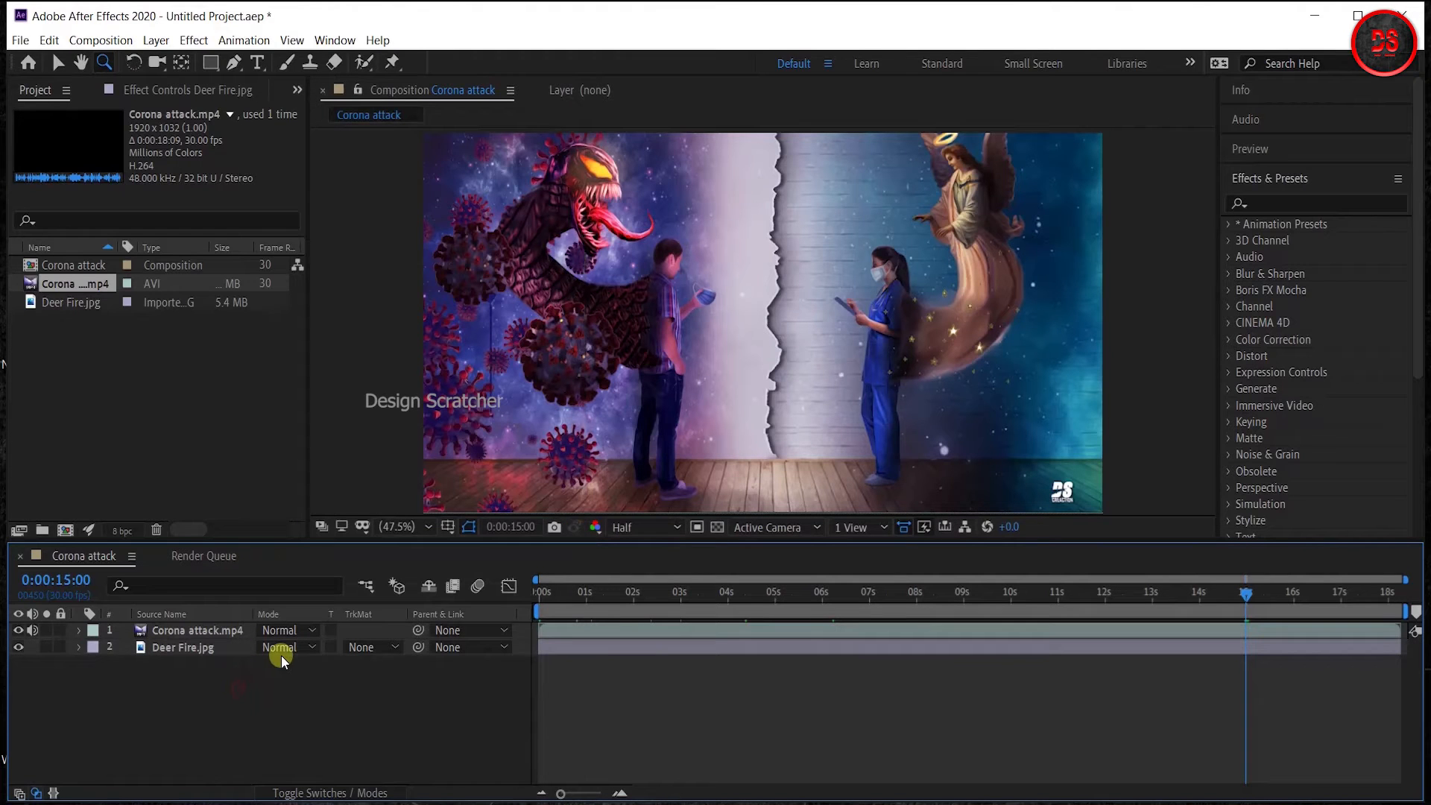
click(312, 792)
Step: Examine the effect categories available for the Deer Fire.jpg layer, including Audio, Blur & Sharpen, Channel, Generate, Stylize and Text
click(195, 40)
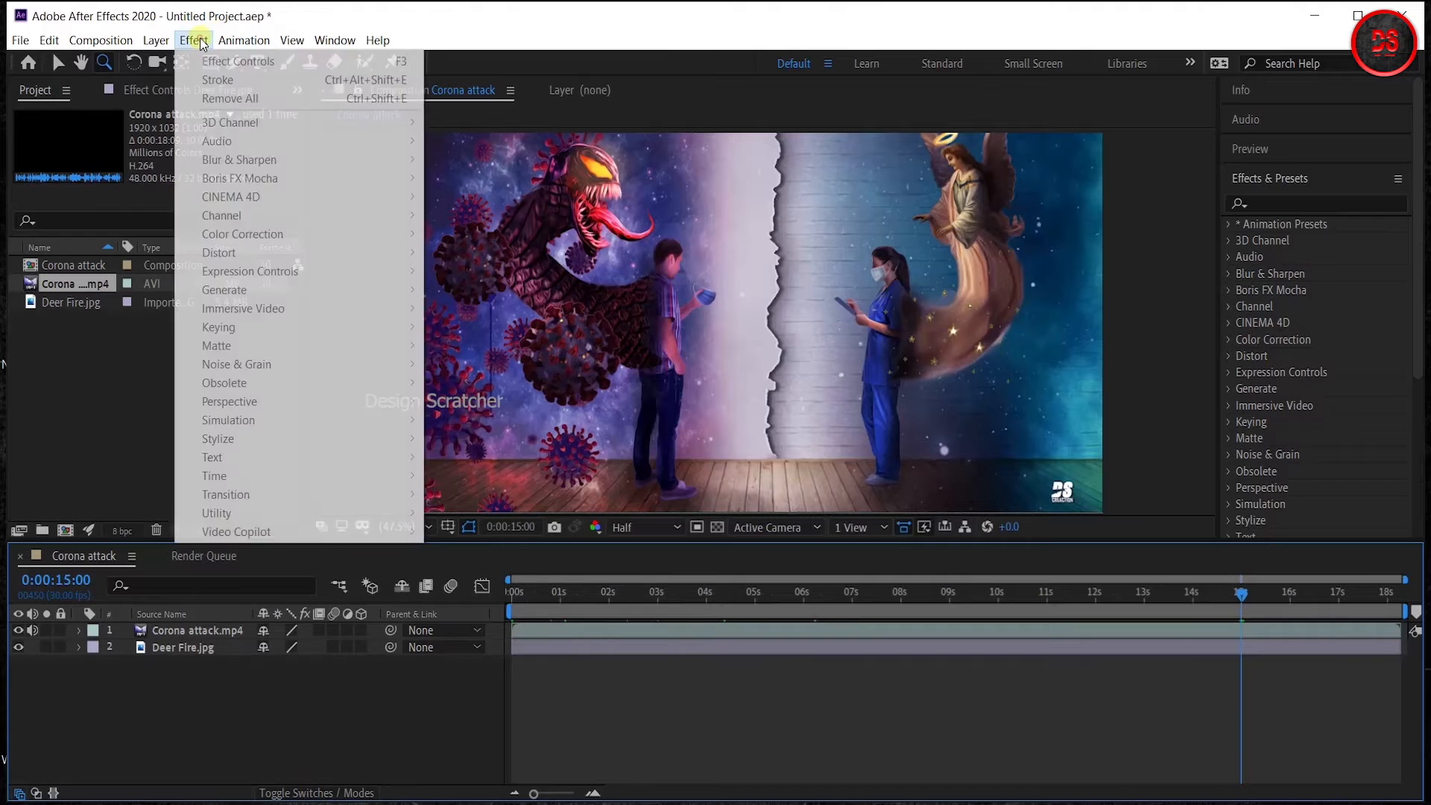
click(184, 647)
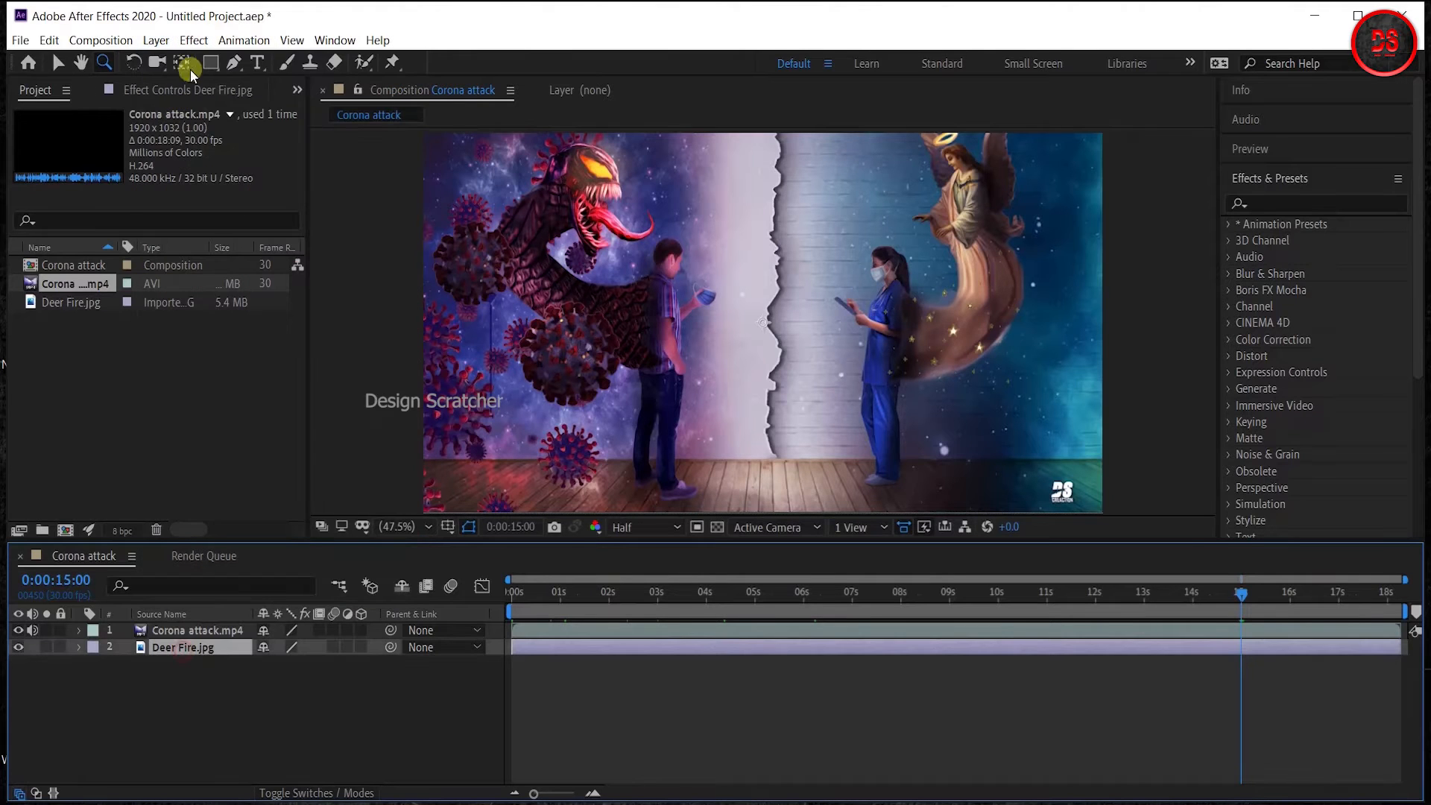
click(194, 40)
mouse_move(156, 39)
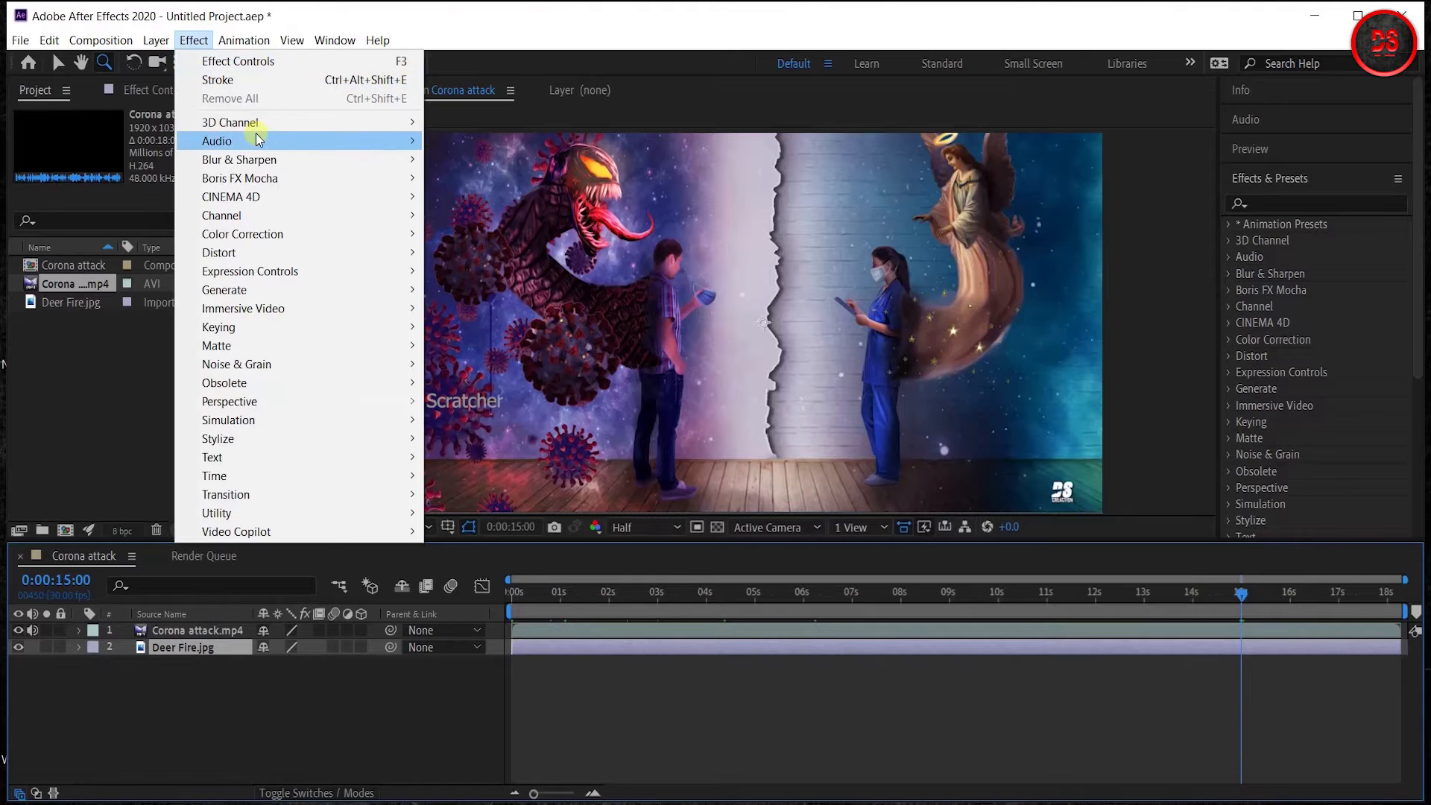
mouse_move(275, 122)
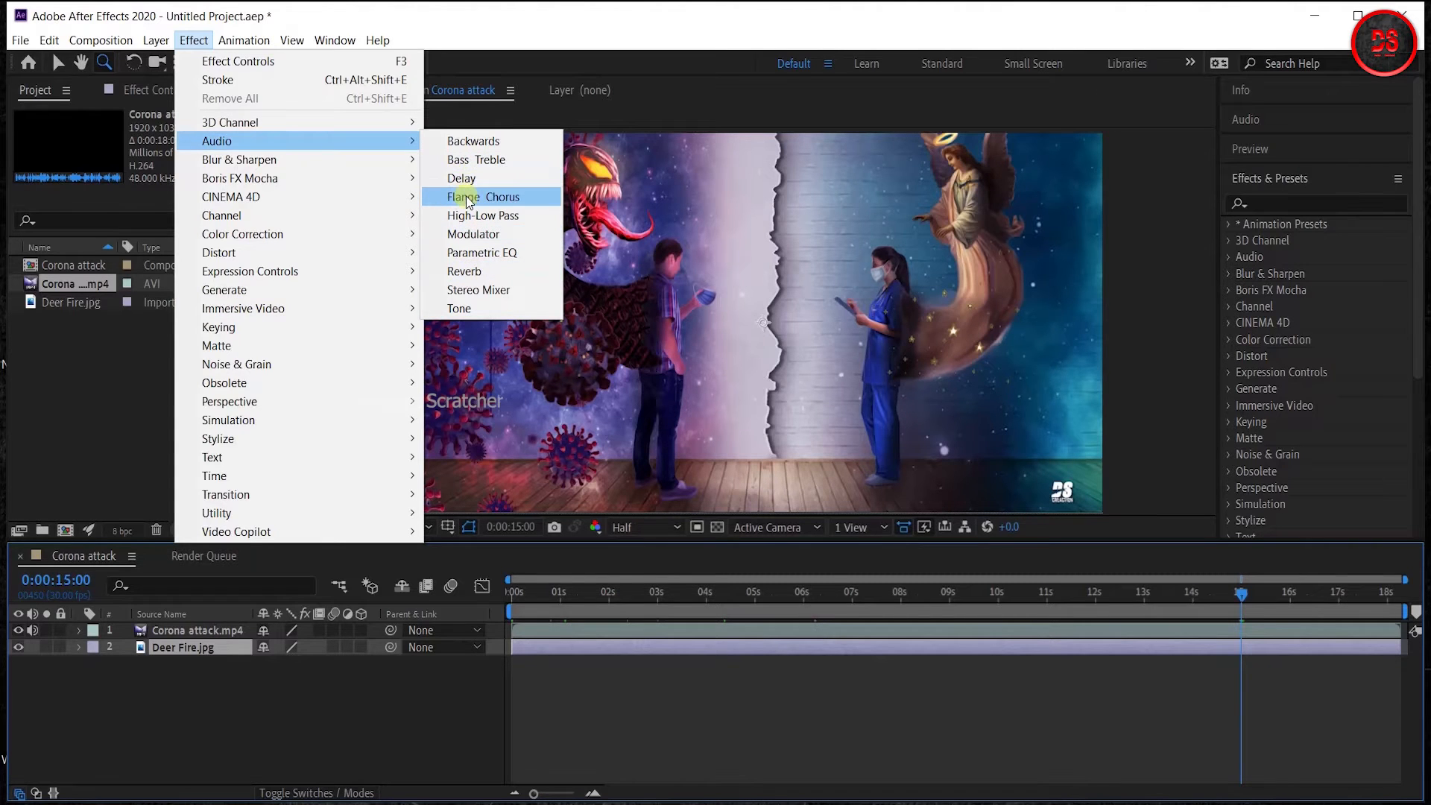
mouse_move(378, 161)
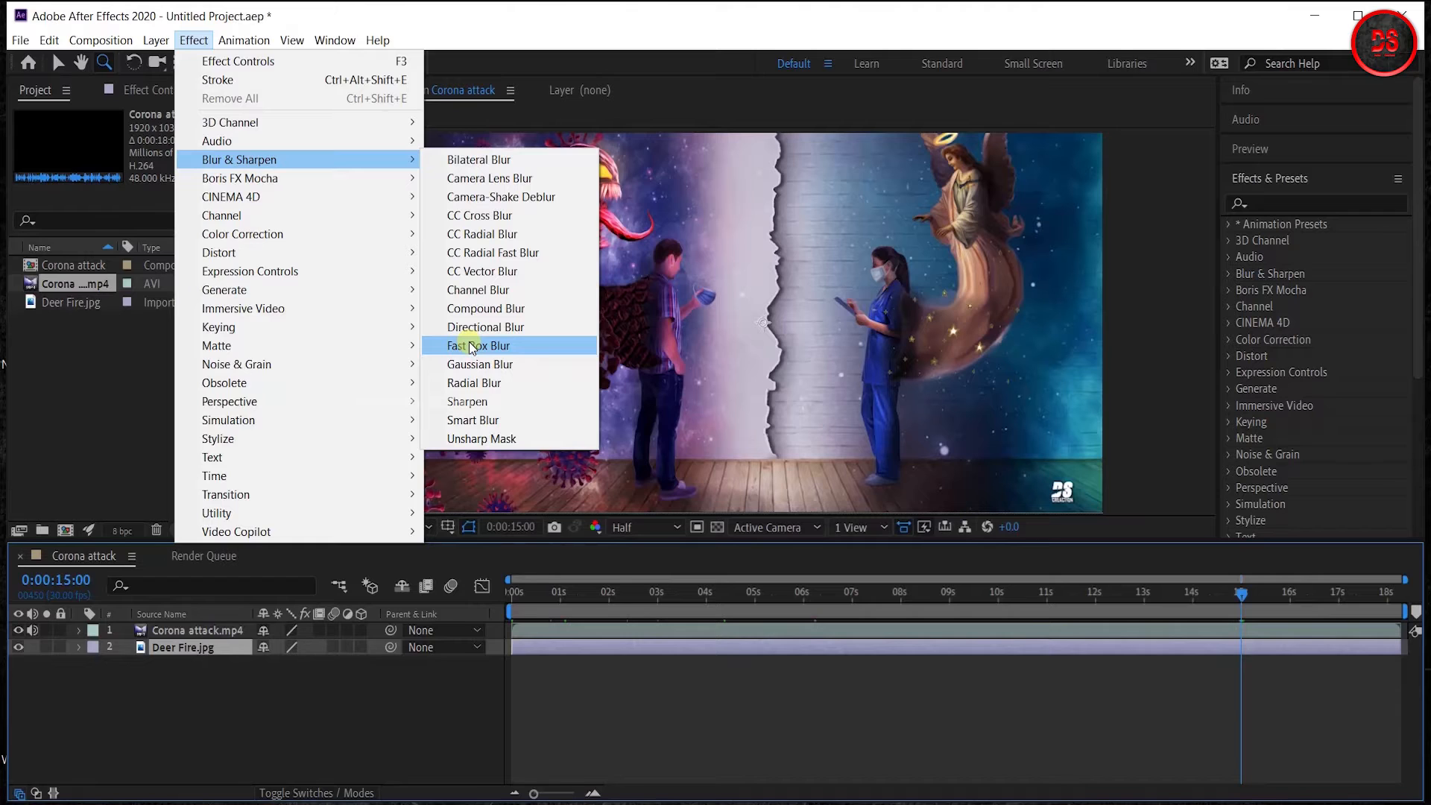
mouse_move(340, 188)
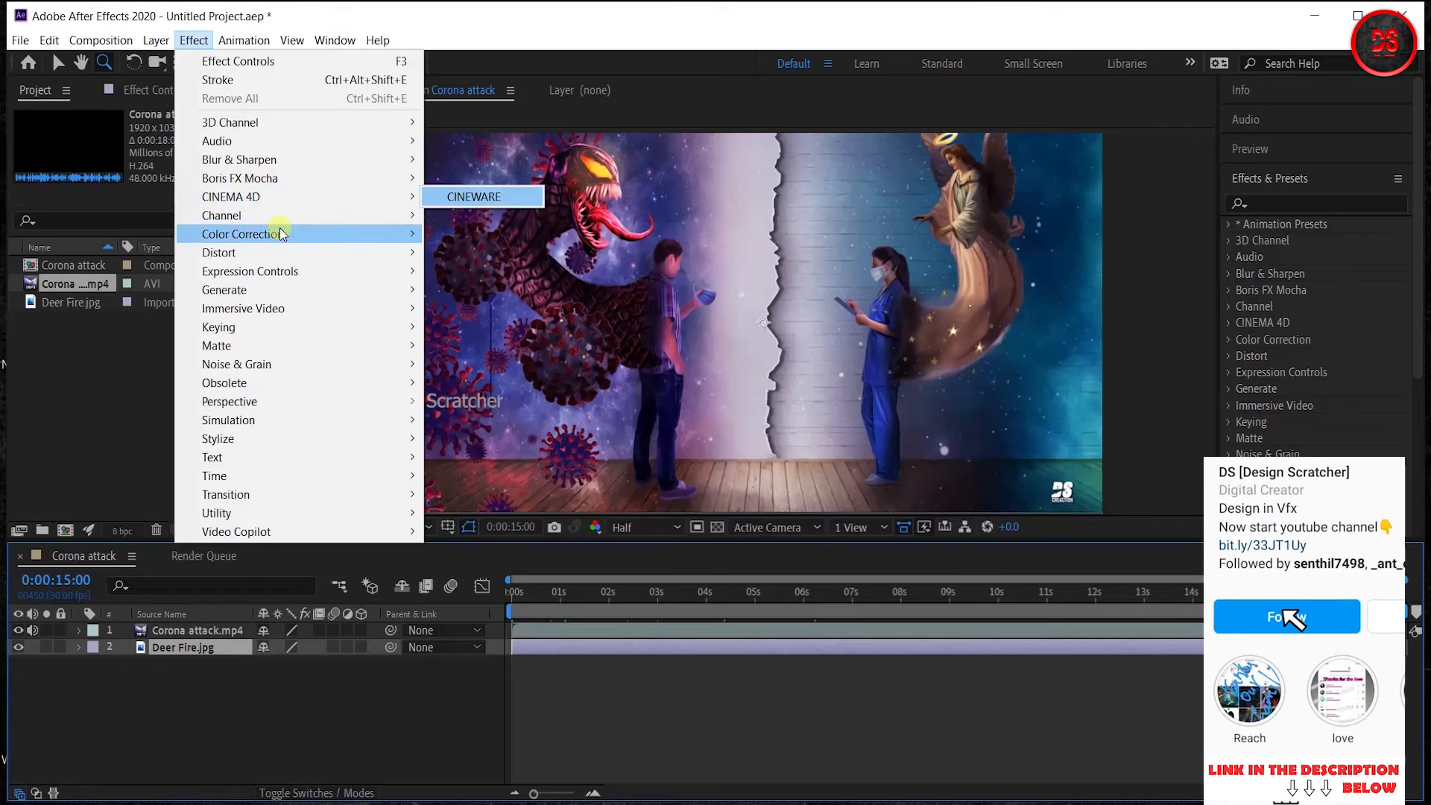
mouse_move(296, 218)
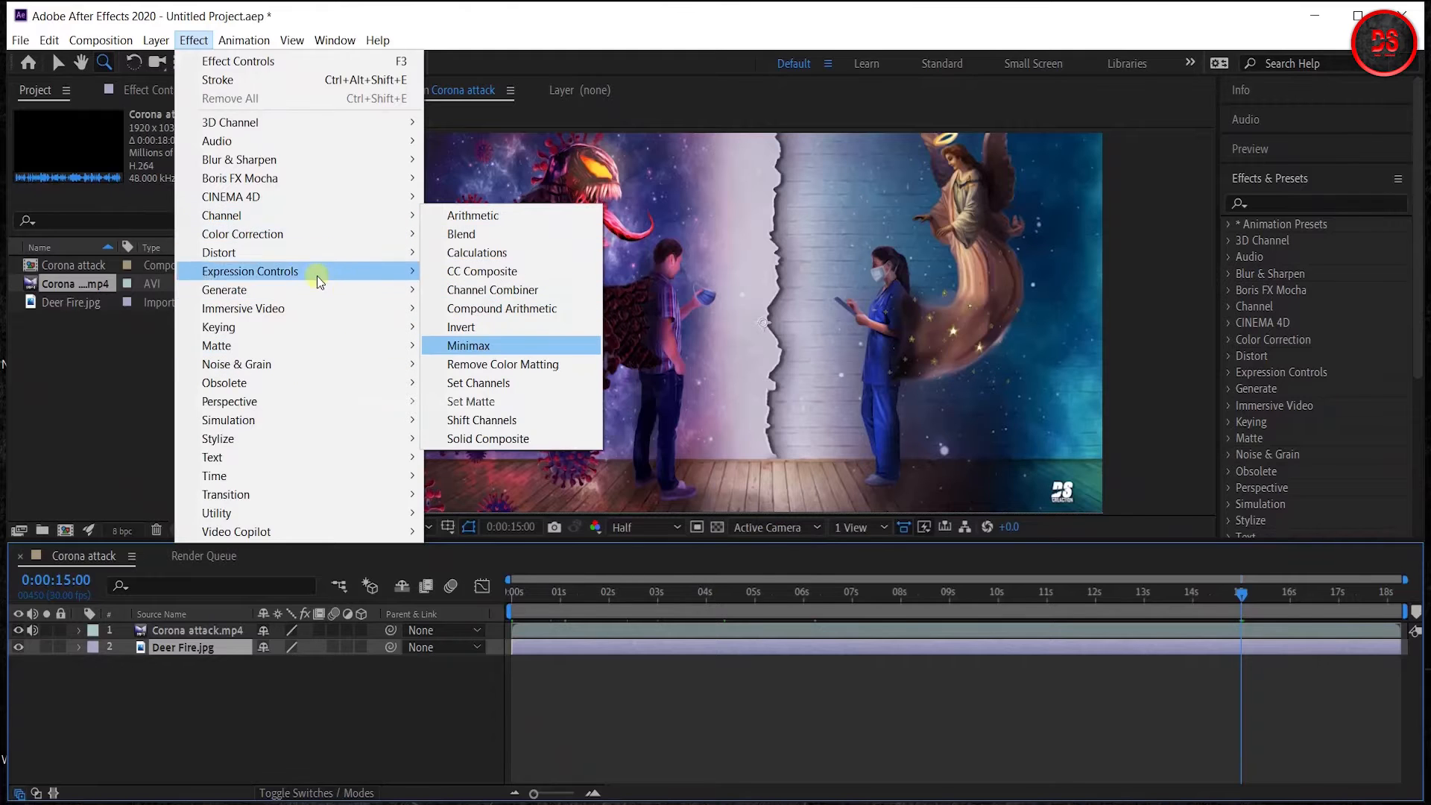
mouse_move(315, 250)
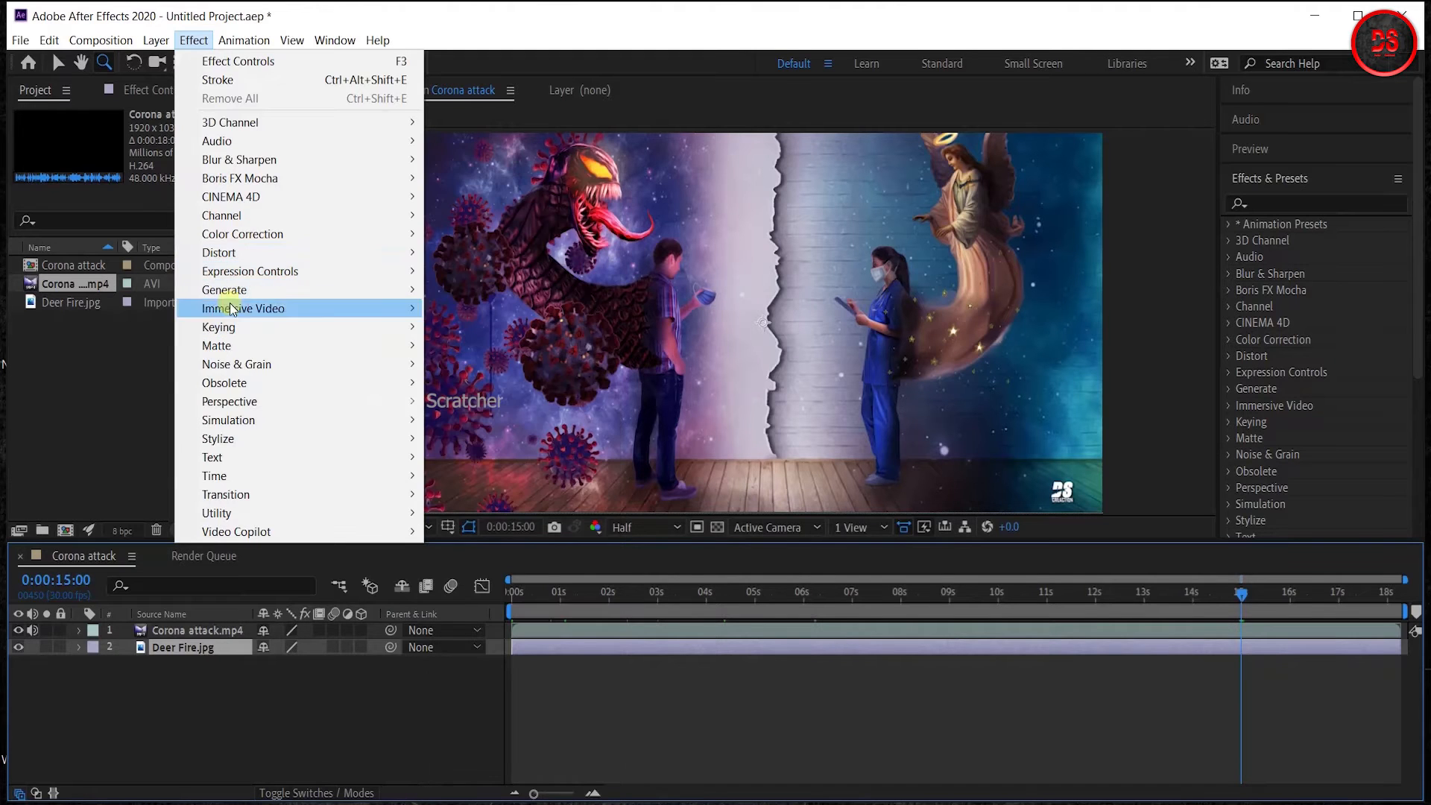
mouse_move(263, 298)
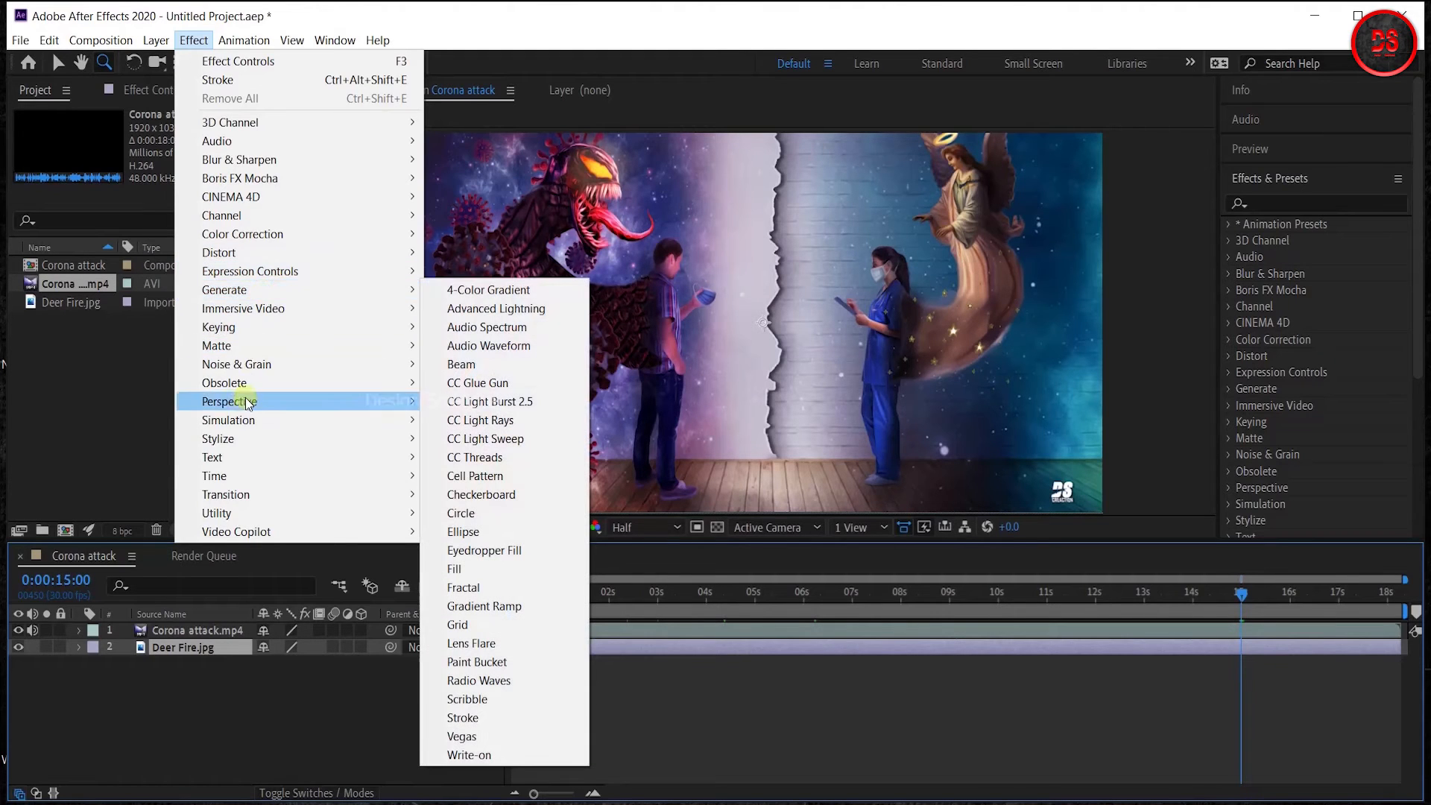
mouse_move(291, 446)
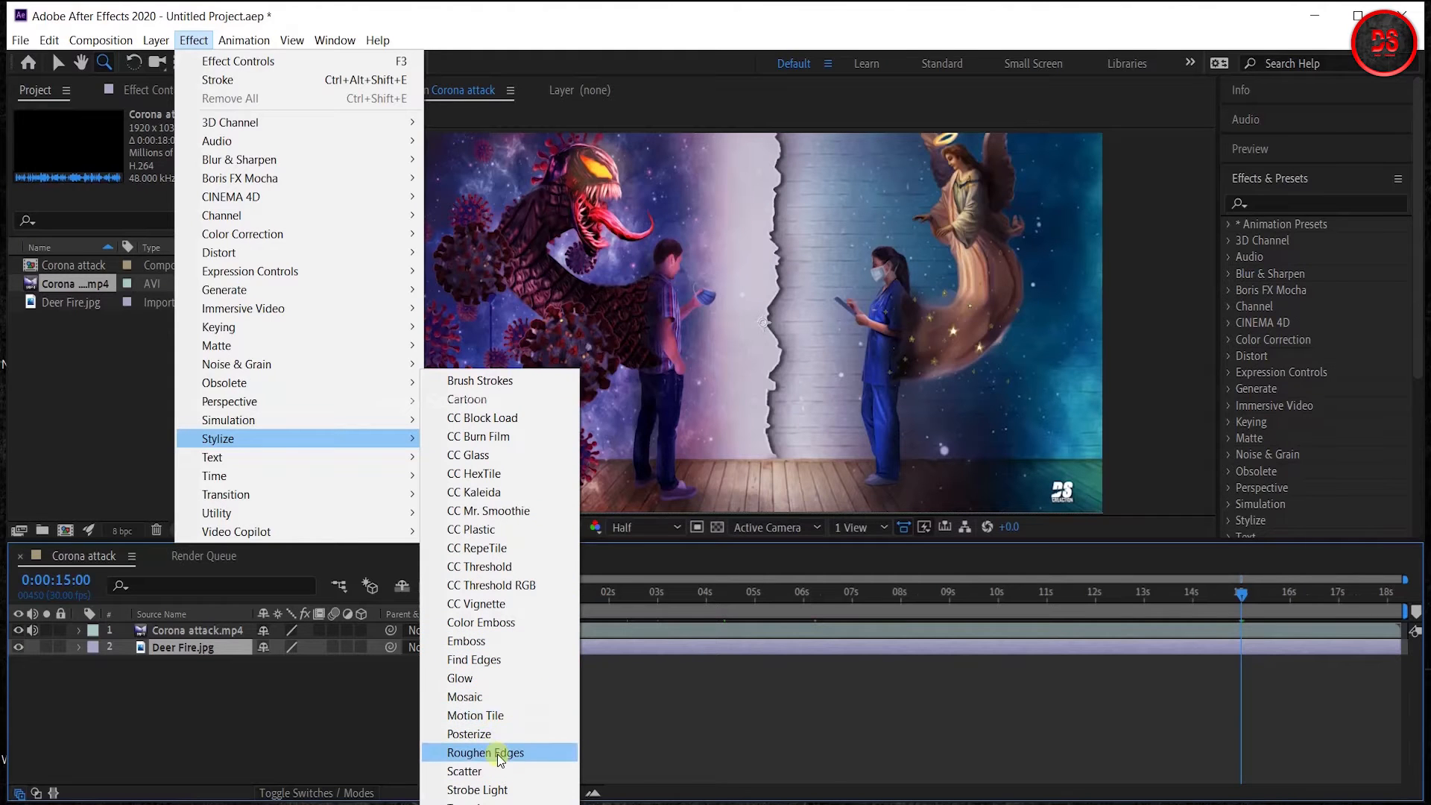
mouse_move(259, 464)
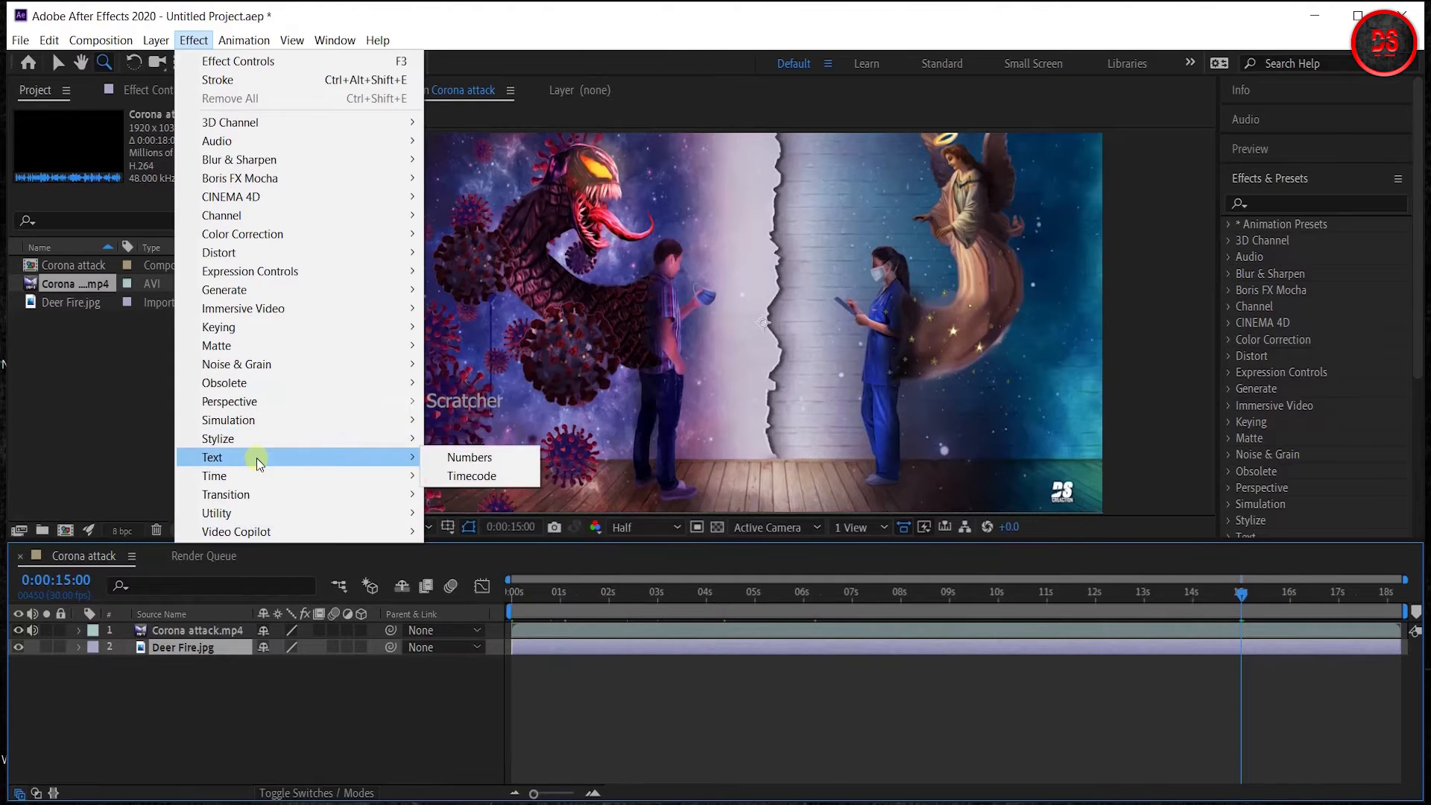
mouse_move(356, 492)
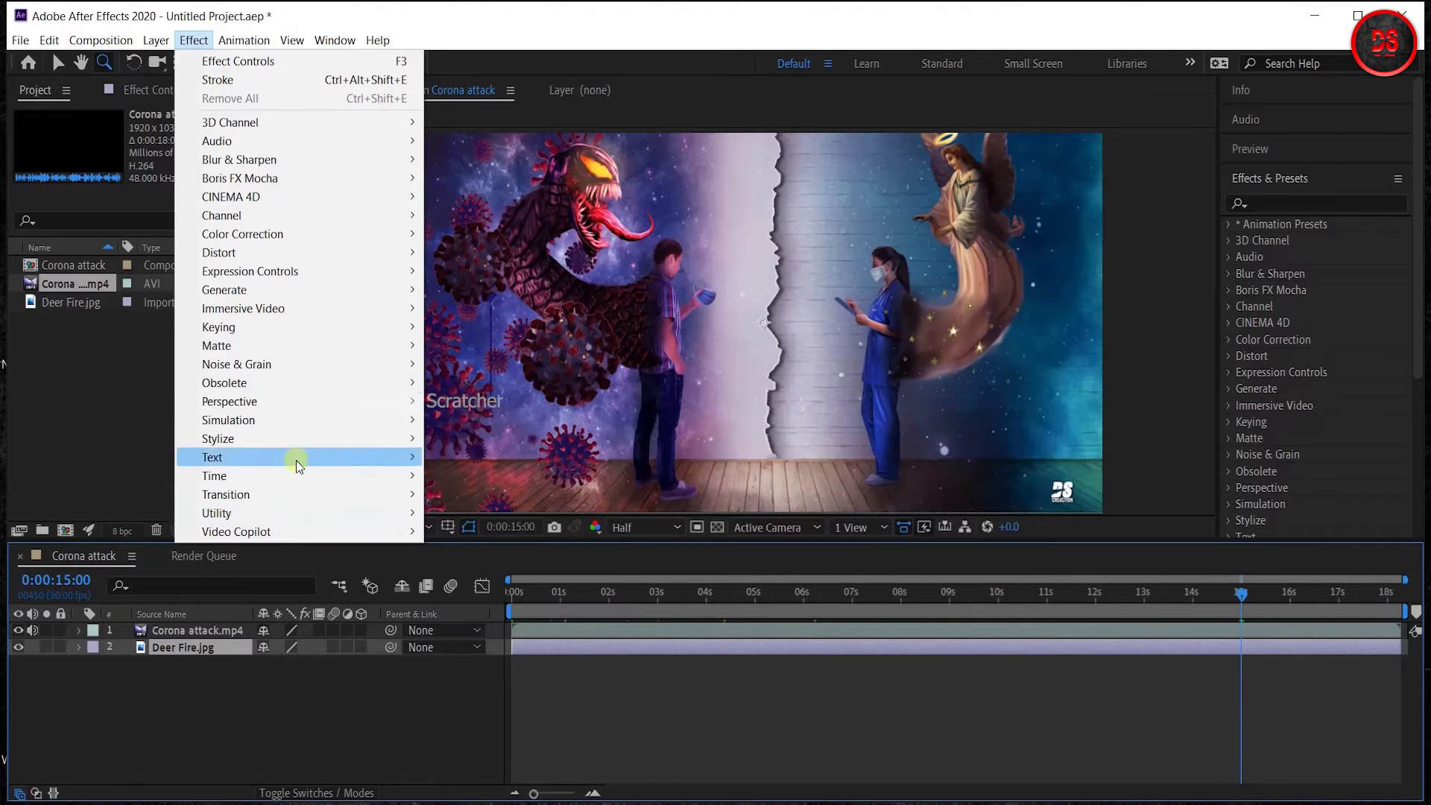
Step: Look through the animation commands, the view options and the list of available workspace panels
mouse_move(223, 34)
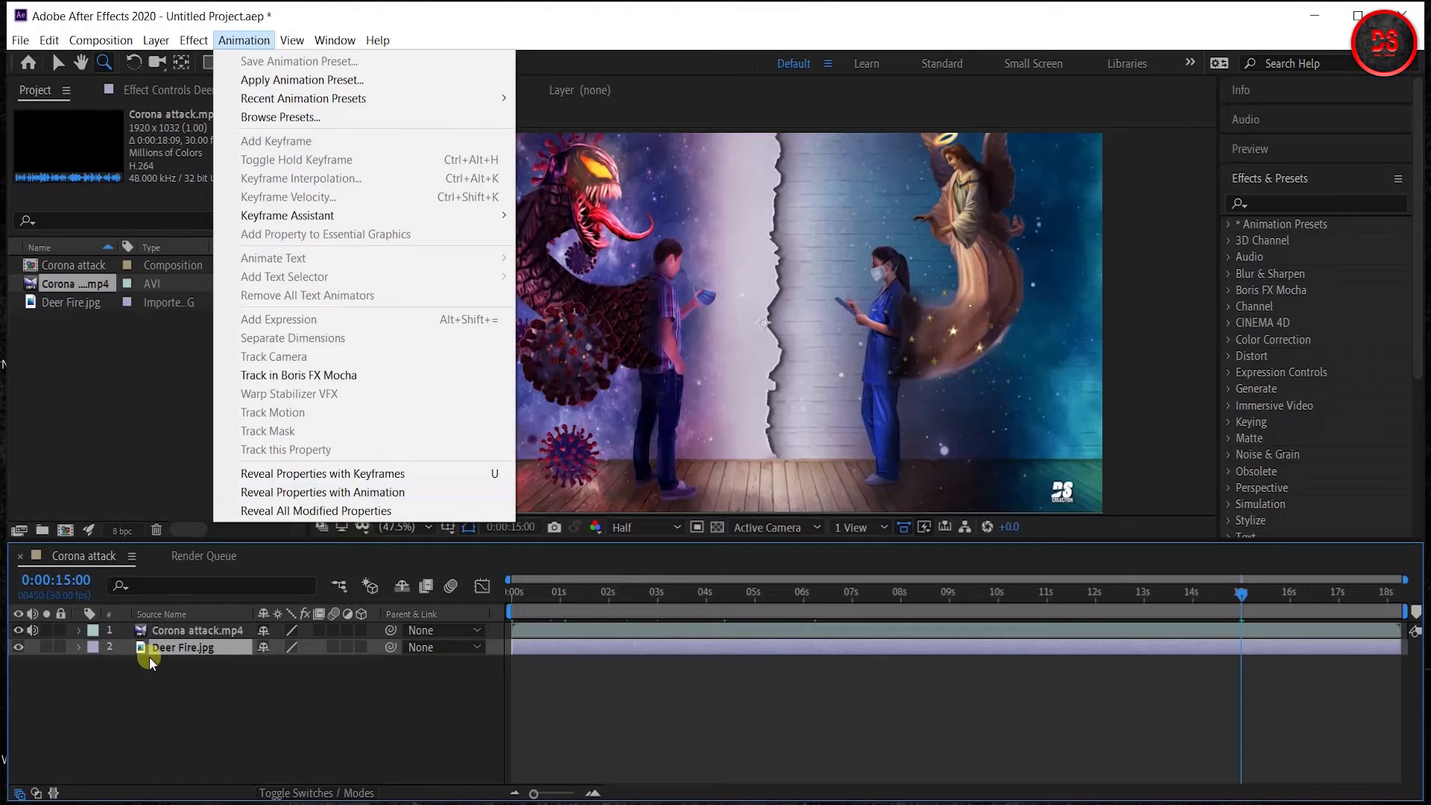
click(305, 48)
click(304, 48)
mouse_move(290, 46)
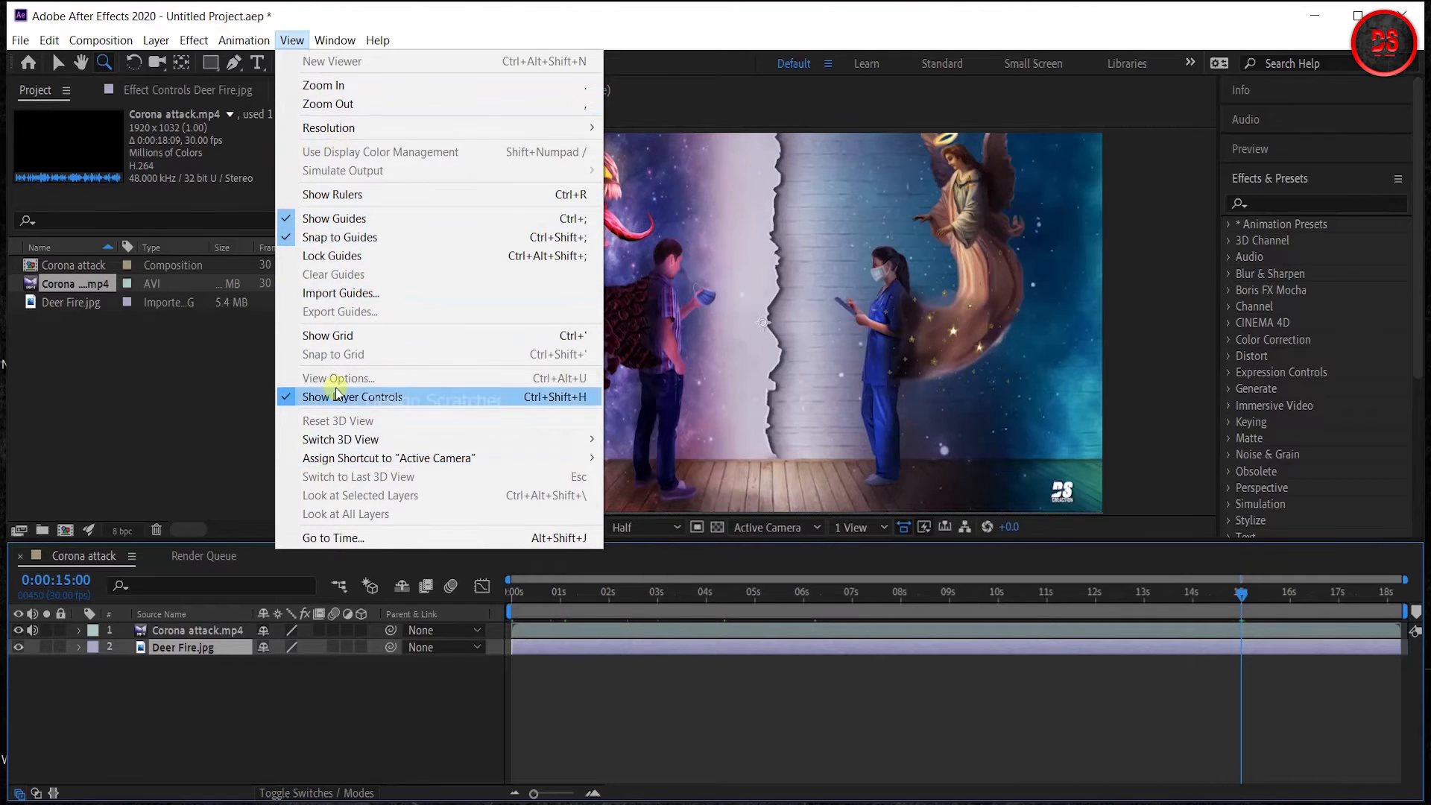
click(156, 40)
click(333, 42)
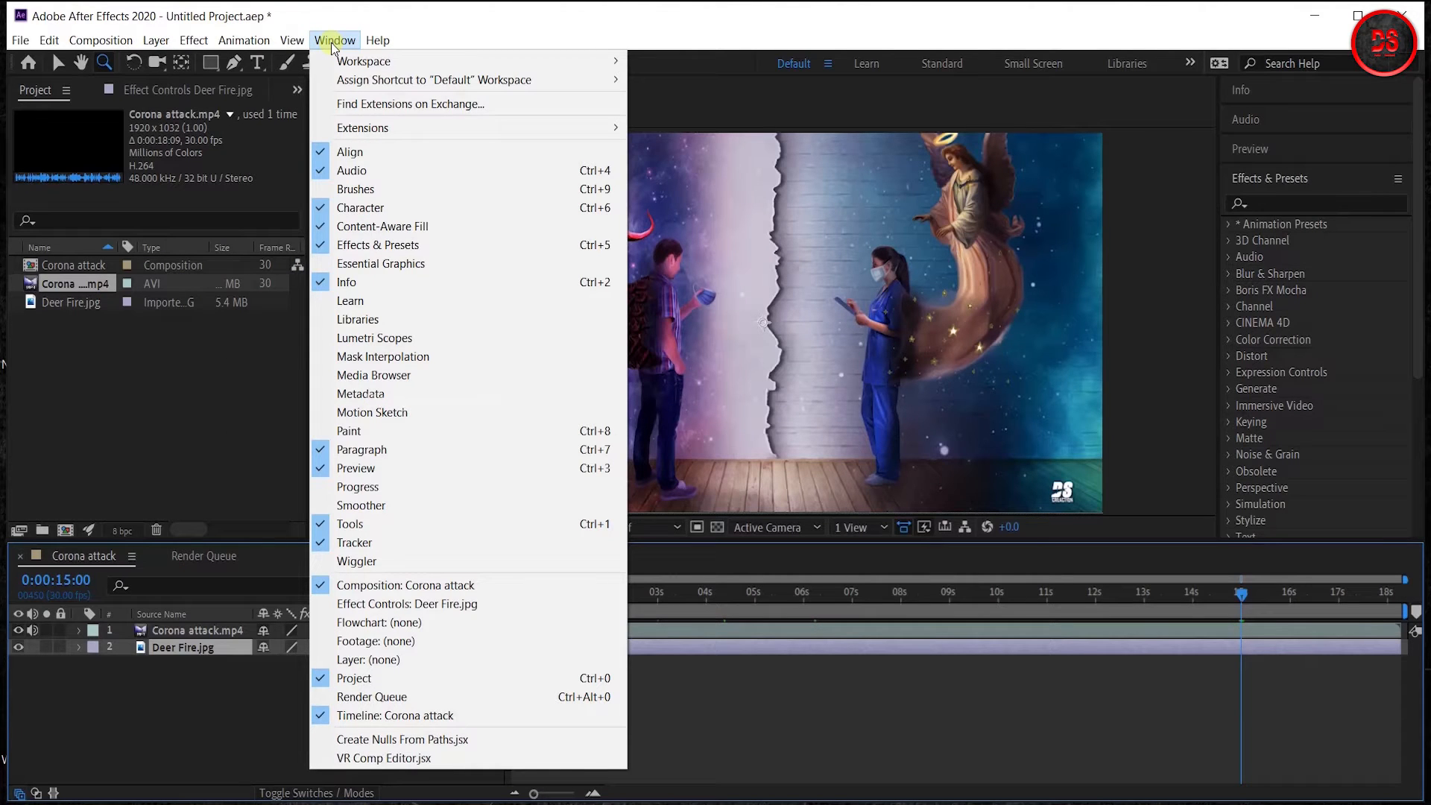
click(197, 384)
Step: Show the Effect Controls of Deer Fire.jpg and locate the Effects & Presets search and the effect categories
click(176, 91)
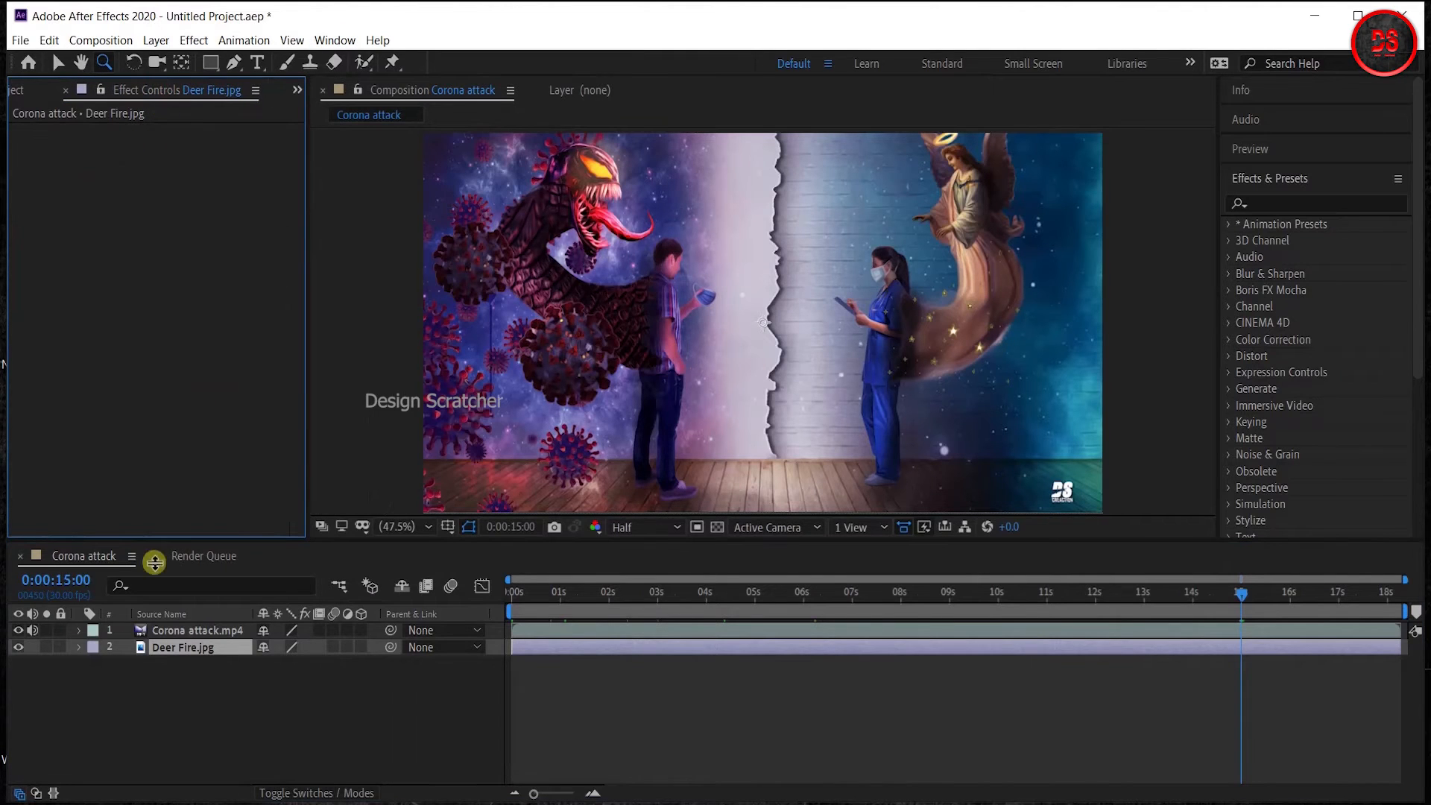
click(1274, 203)
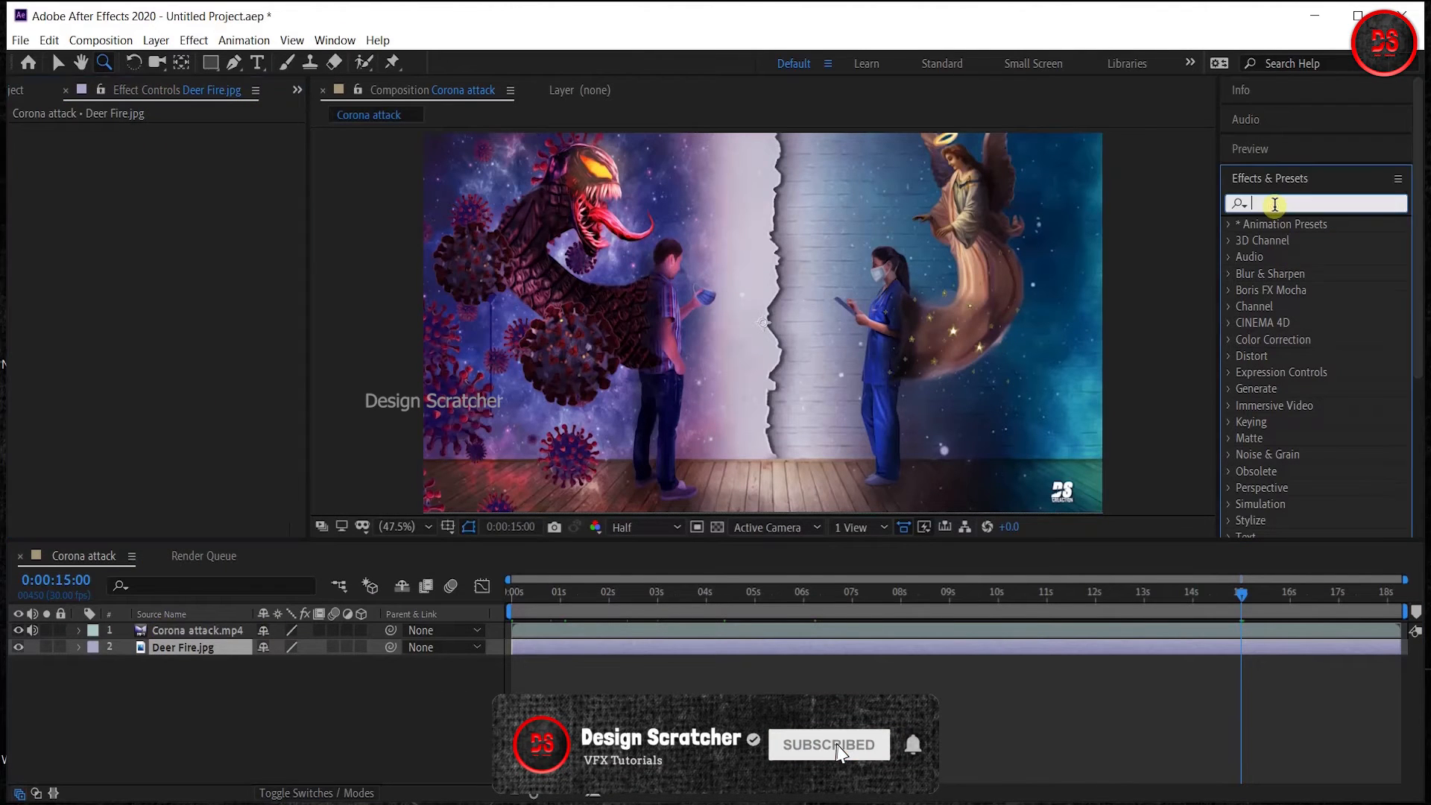
click(194, 40)
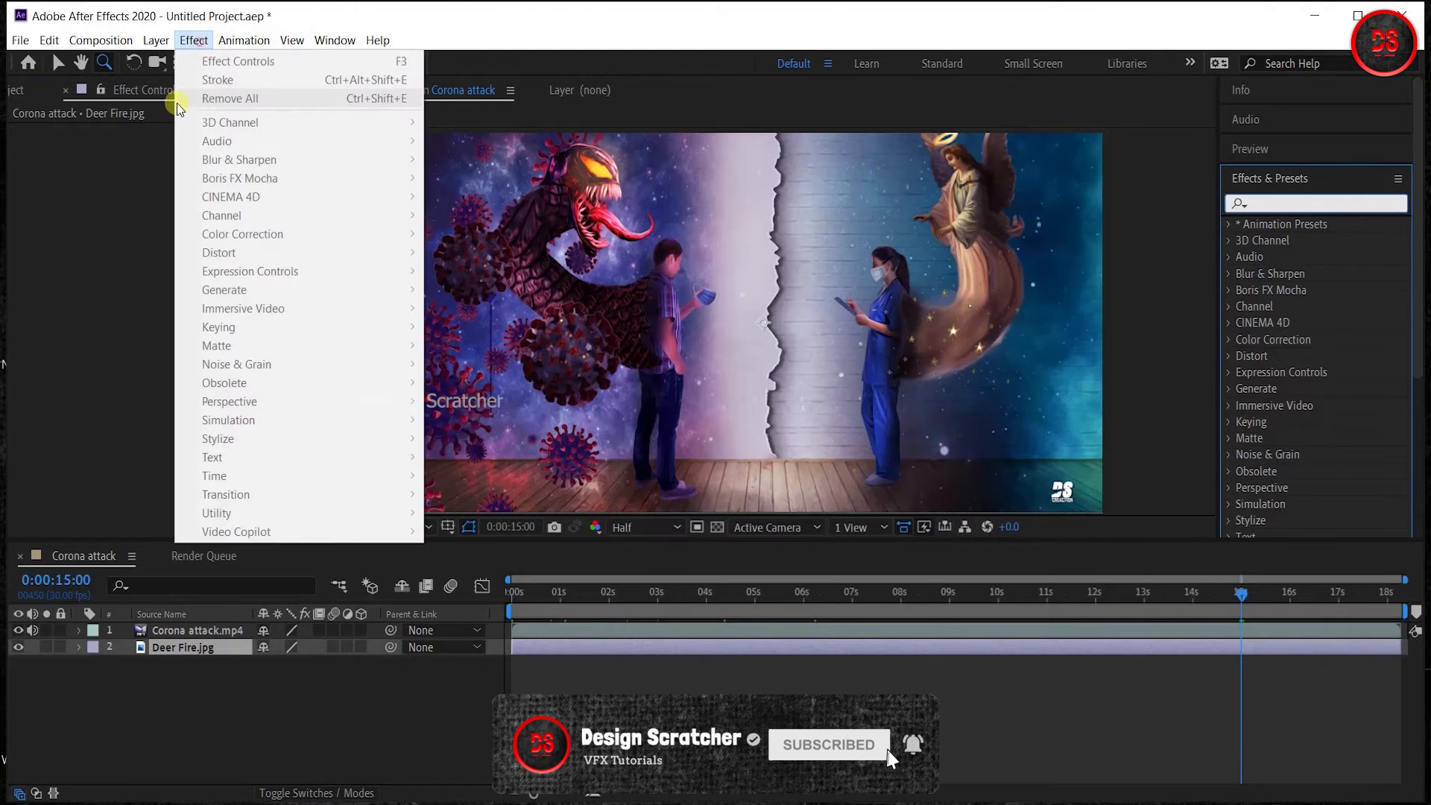
Step: Apply the Curves color correction effect to the Corona attack.mp4 layer
click(176, 631)
click(194, 40)
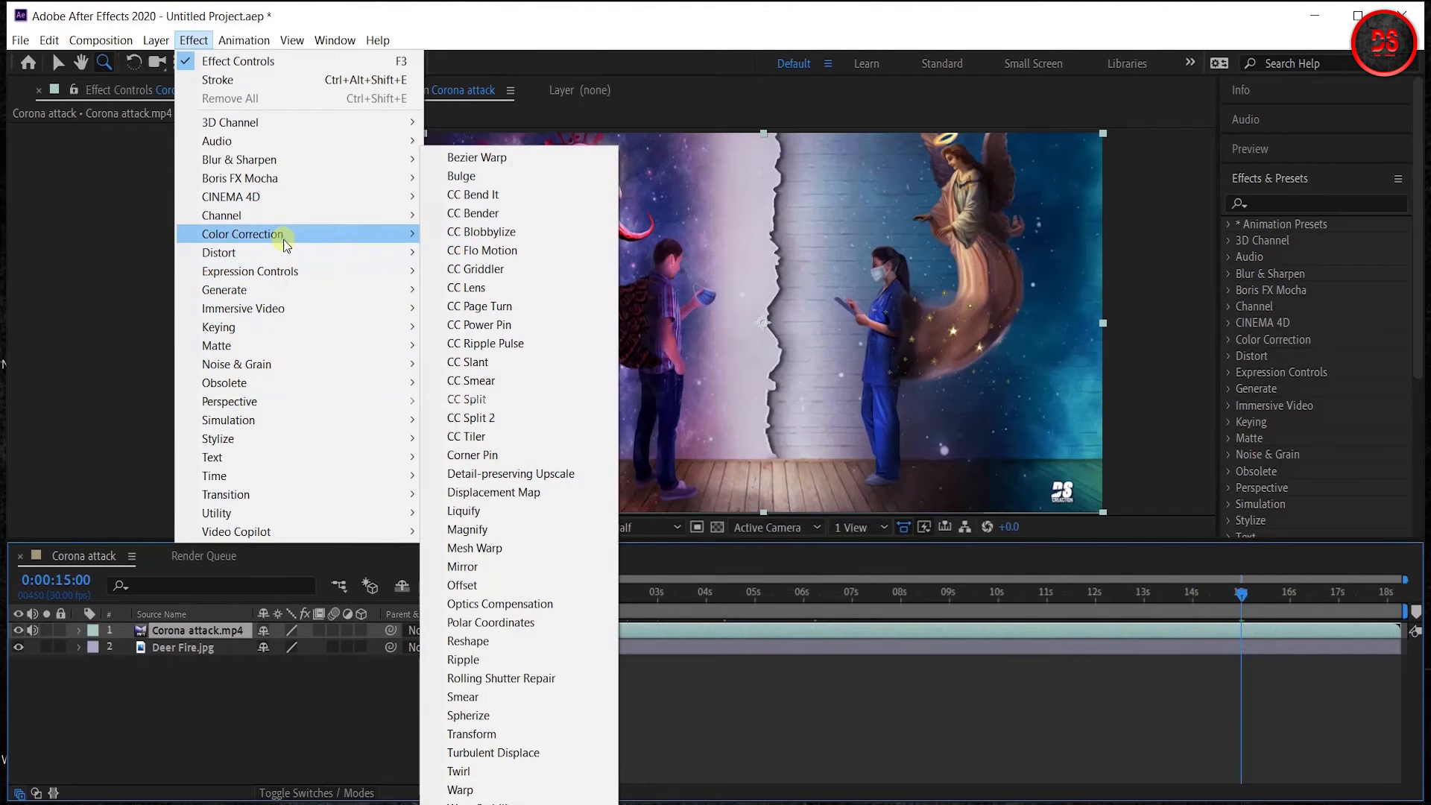
mouse_move(295, 237)
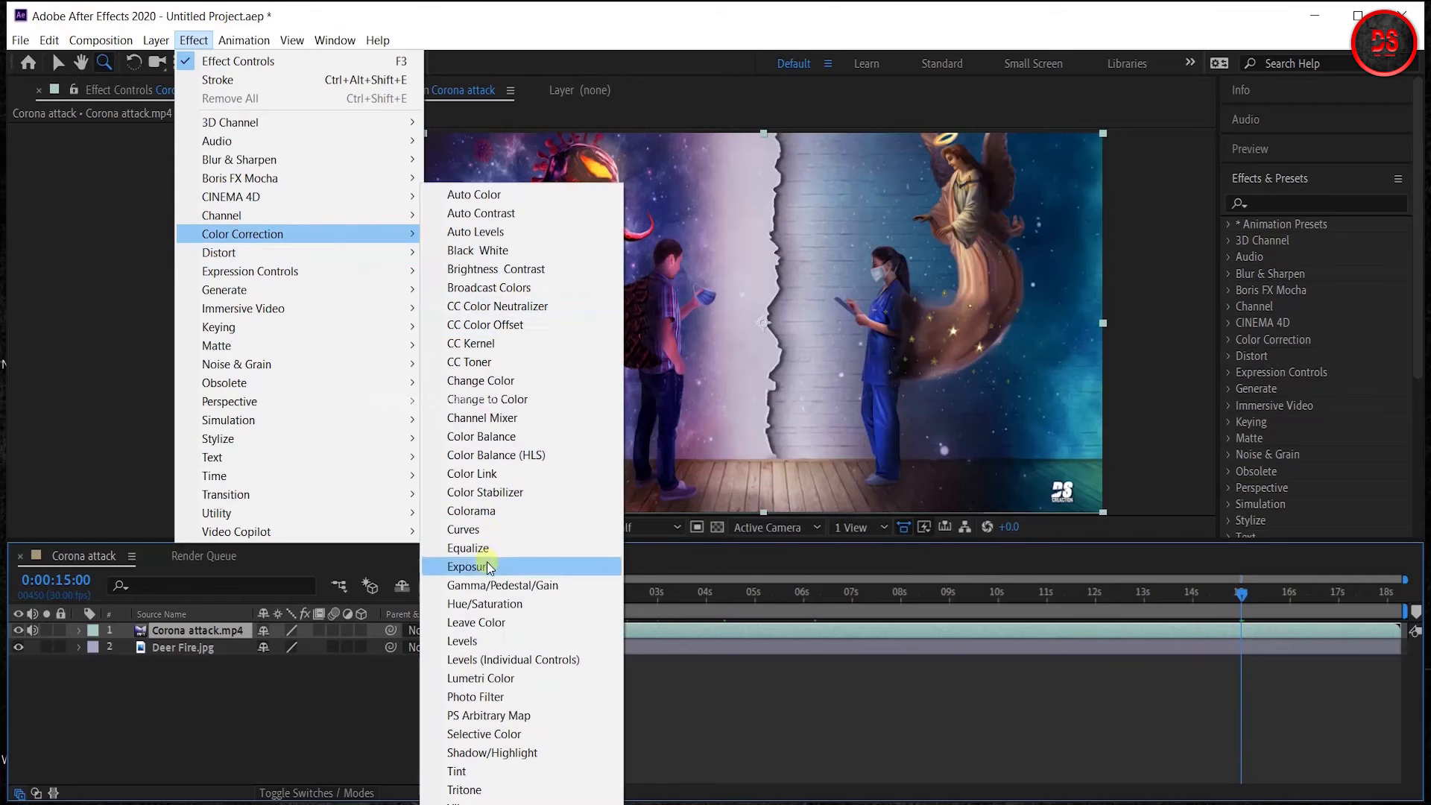
click(485, 529)
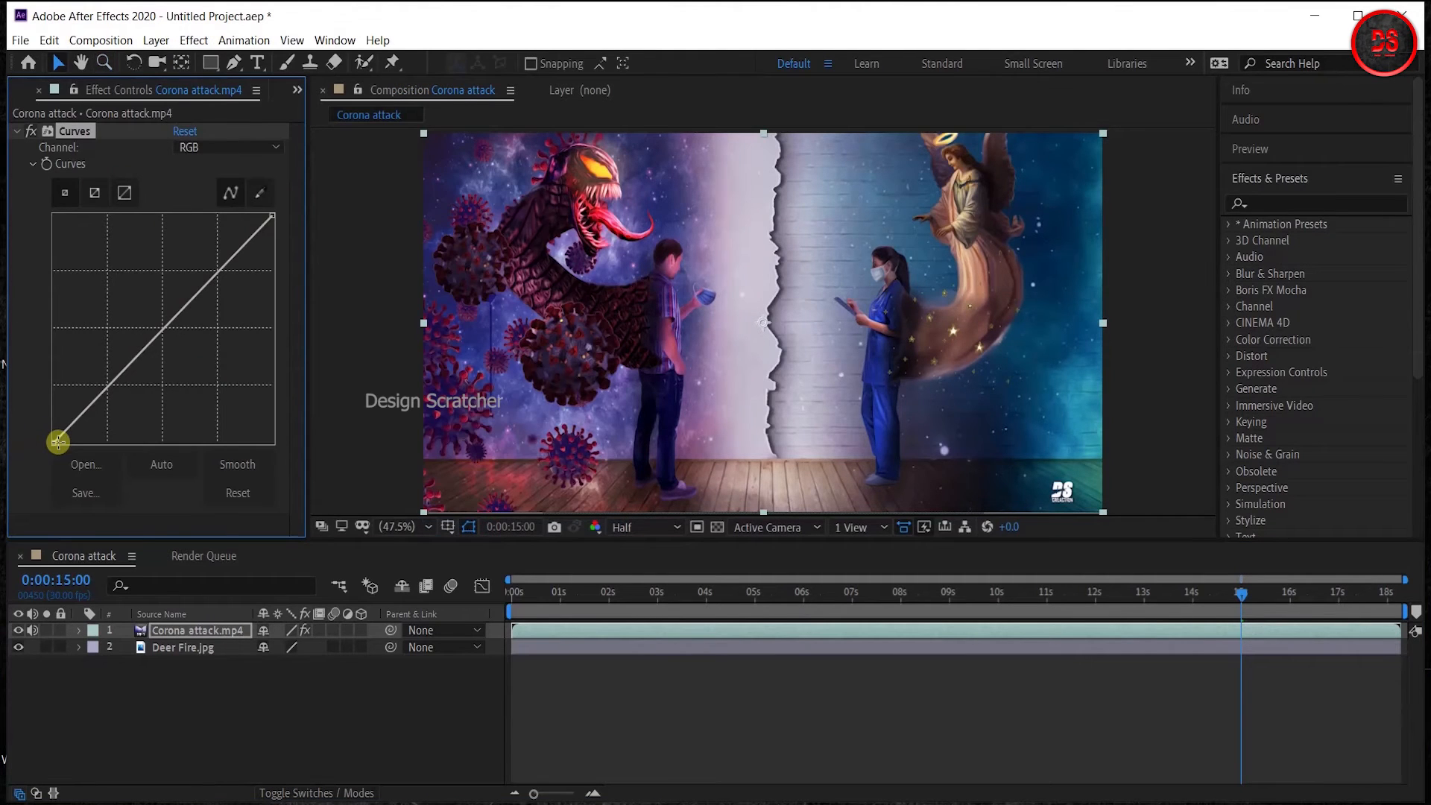
Step: Raise the RGB curve's black point by about a fifth of the graph height, return to the project items and deselect the layer
drag(59, 442, 56, 402)
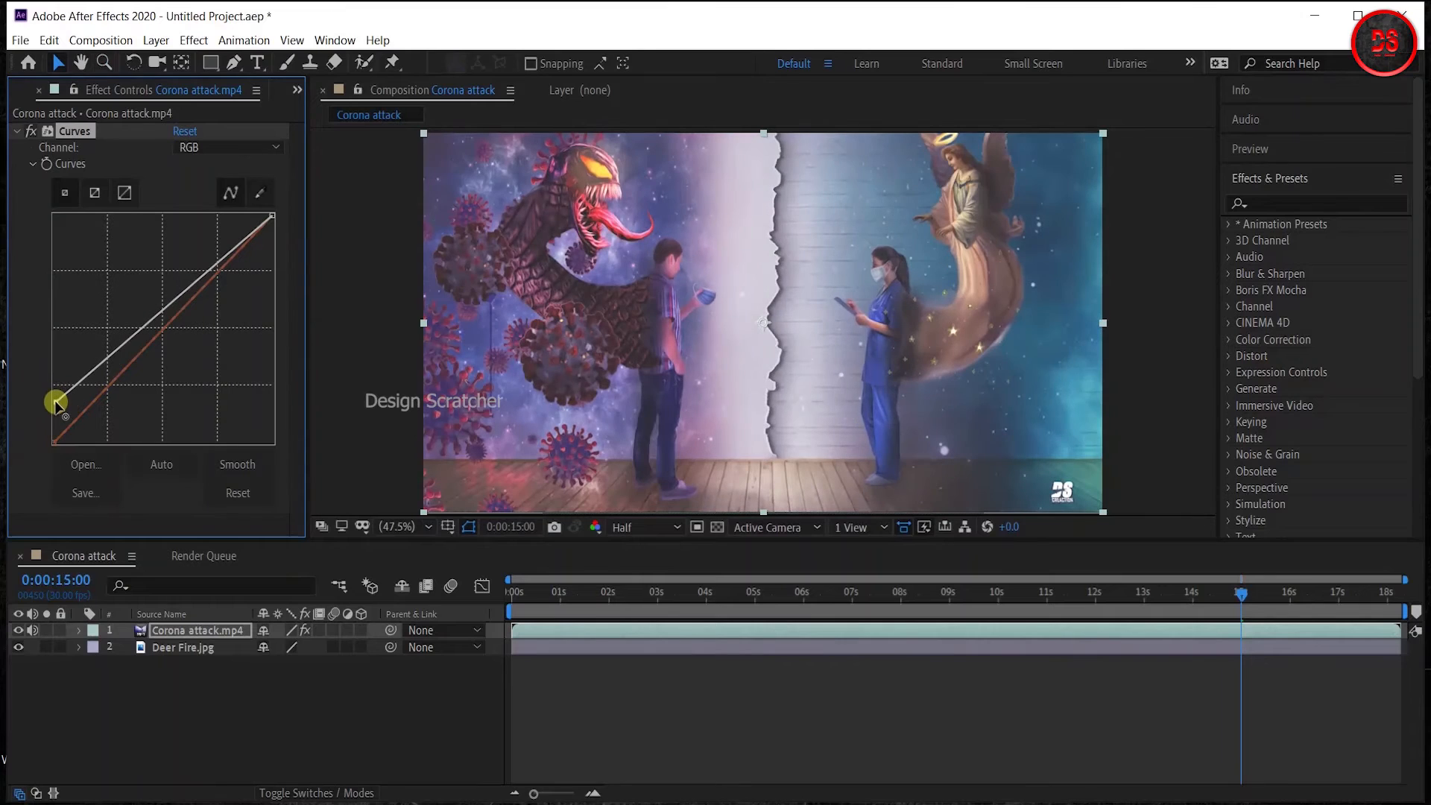
click(39, 90)
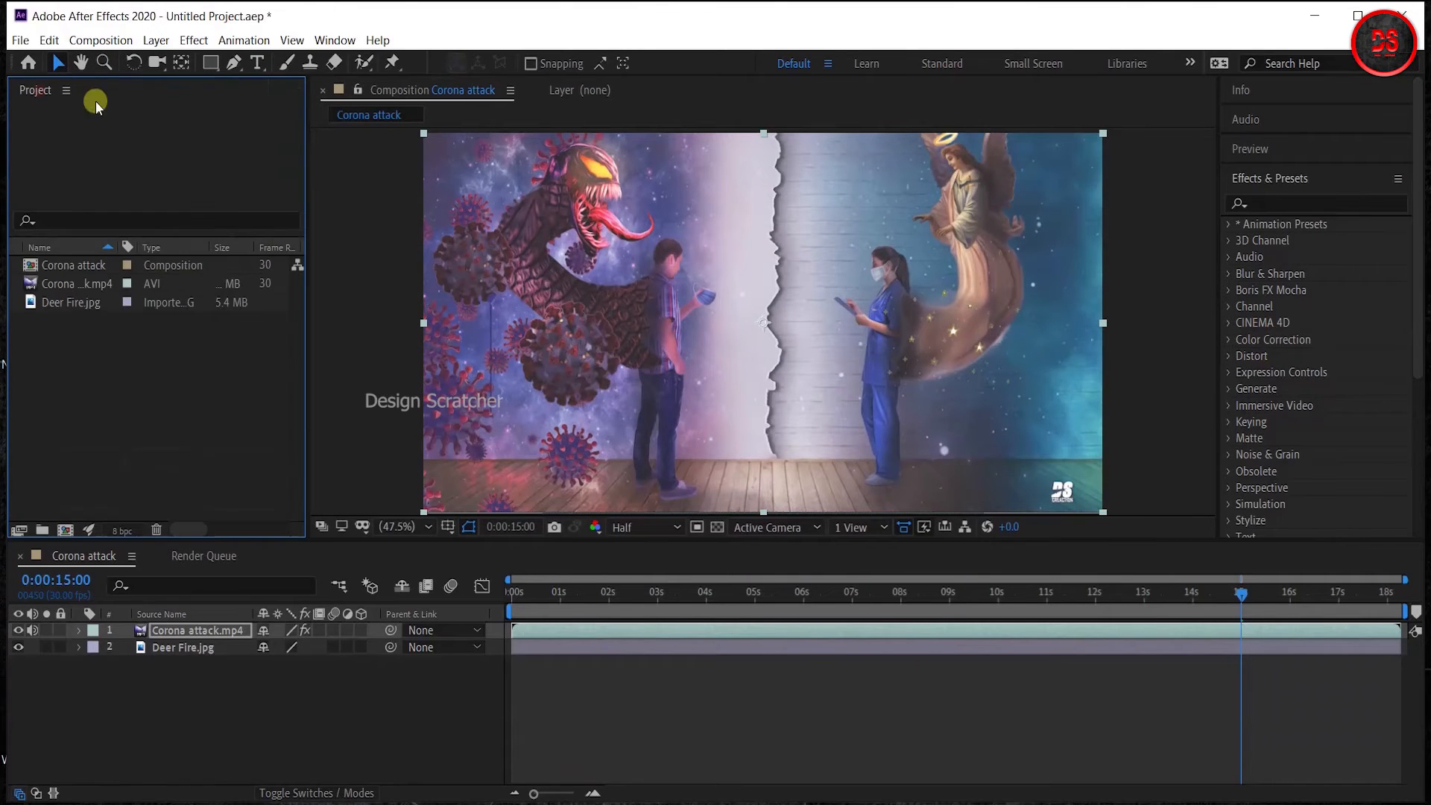
click(205, 757)
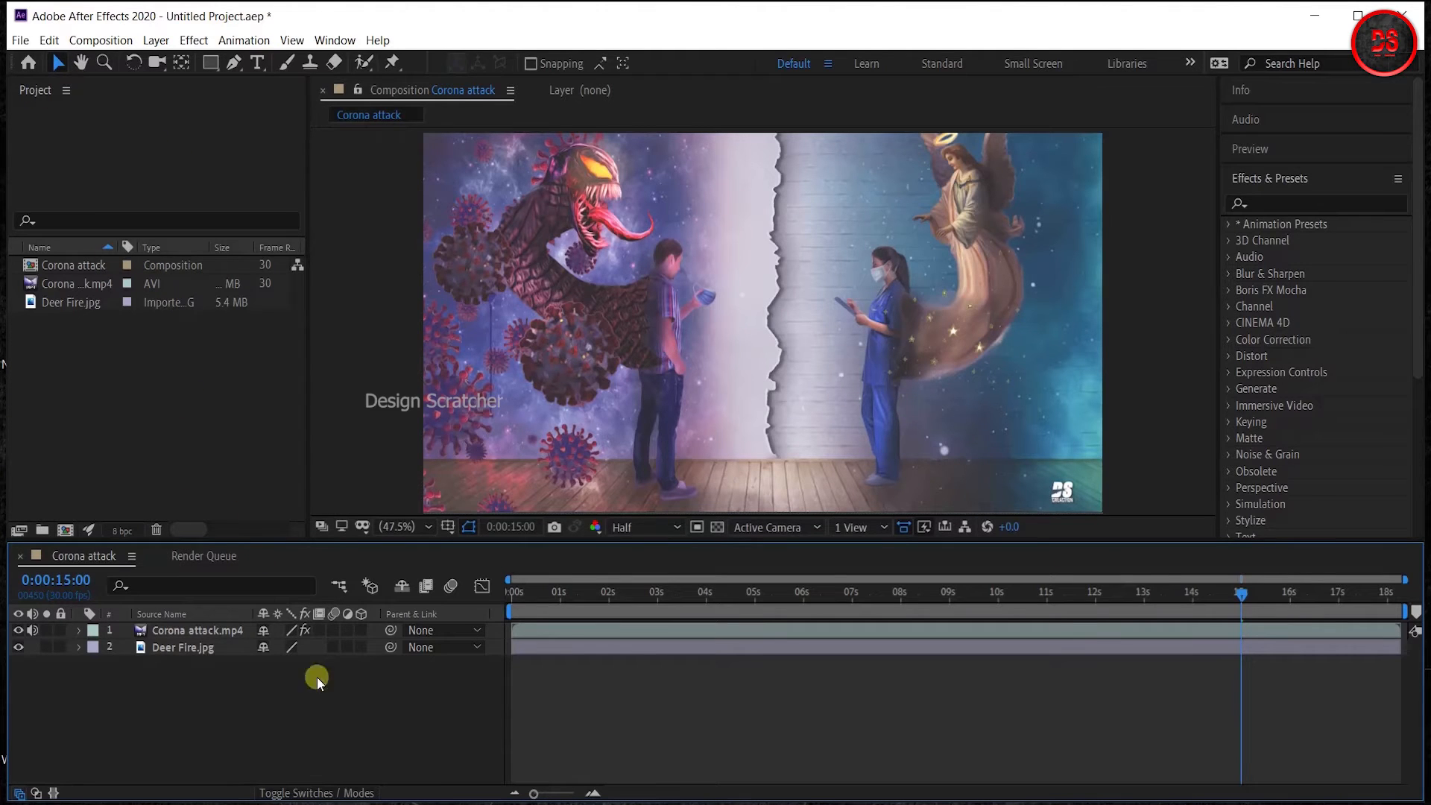
Step: Show the Effect Controls of the Corona attack.mp4 layer
click(164, 630)
key(Return)
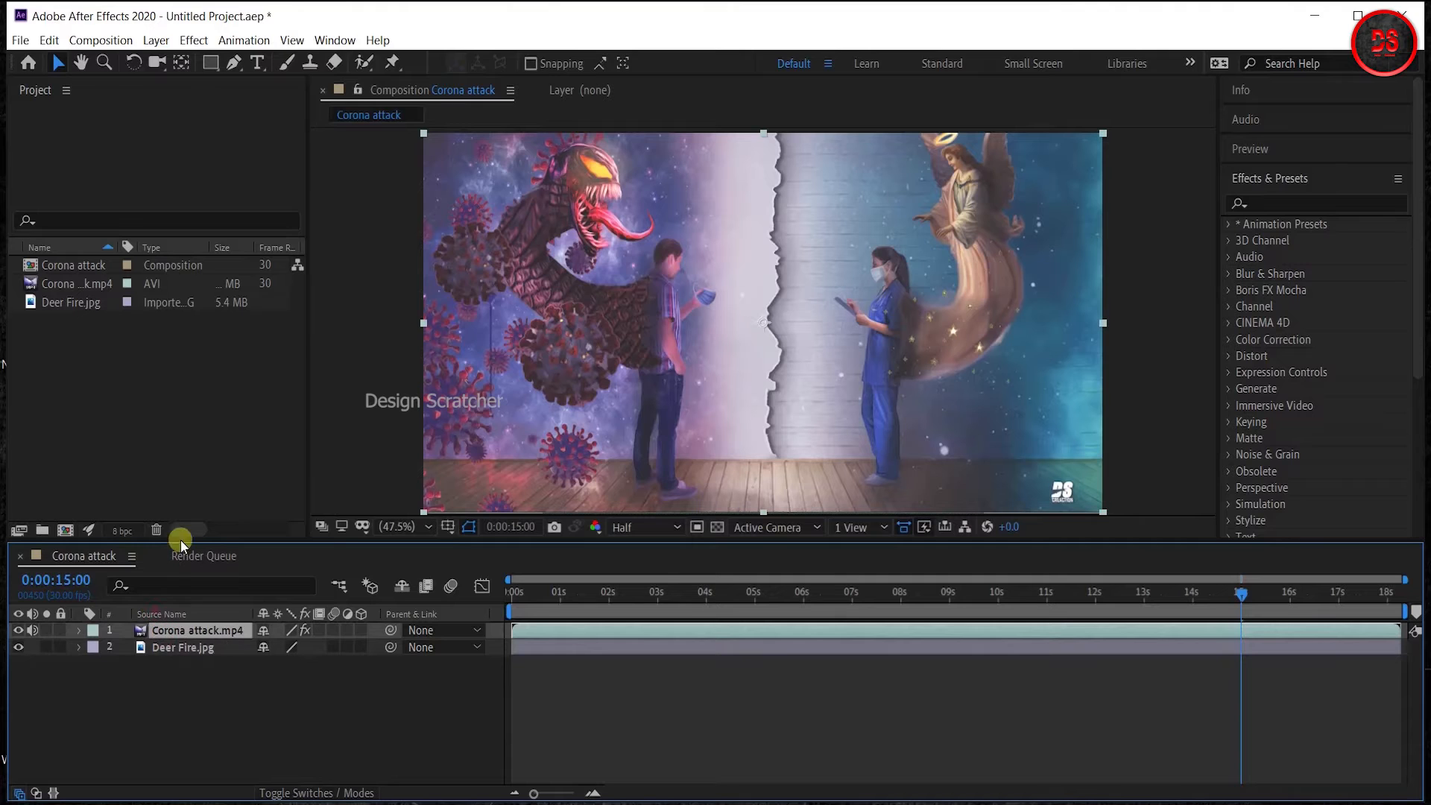
click(335, 40)
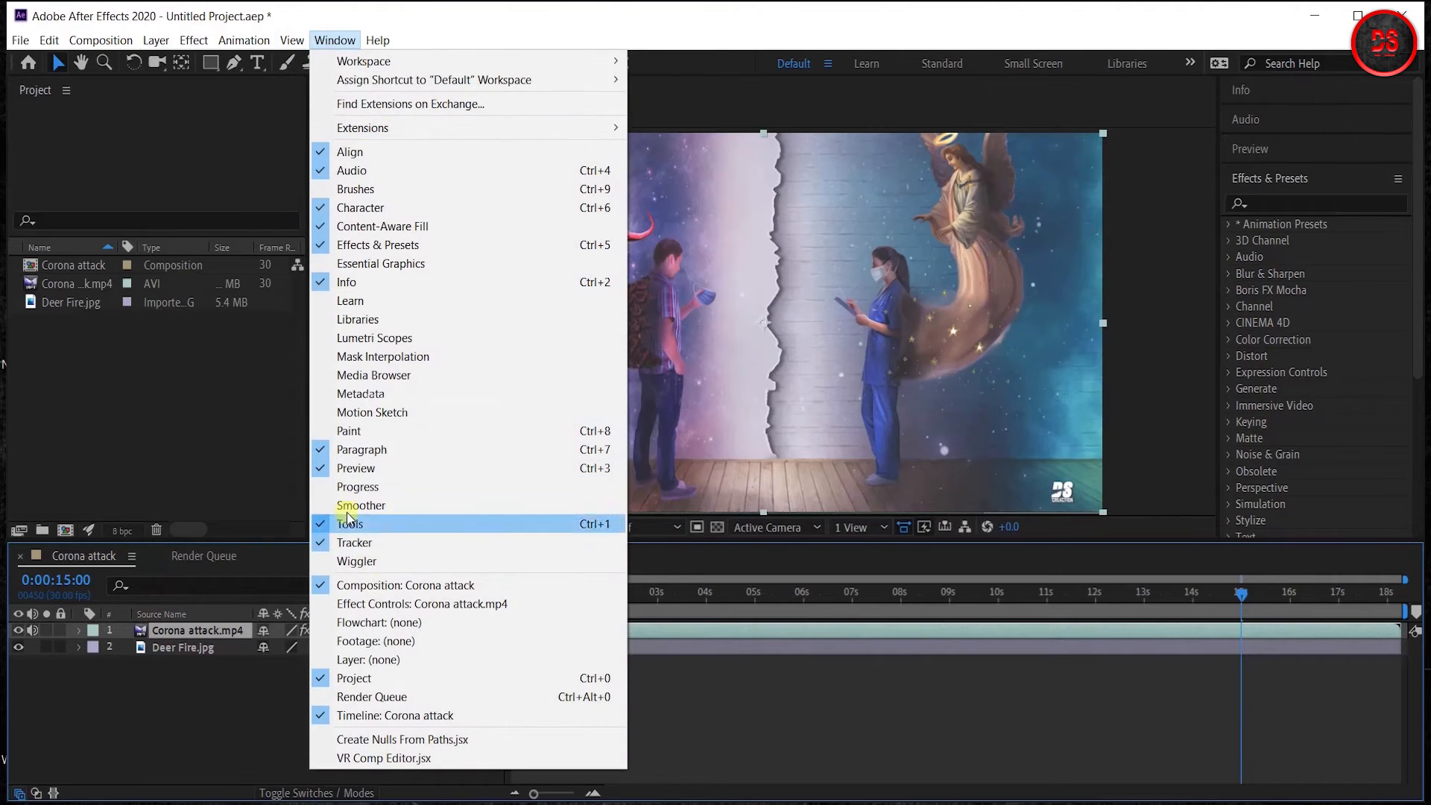
click(493, 607)
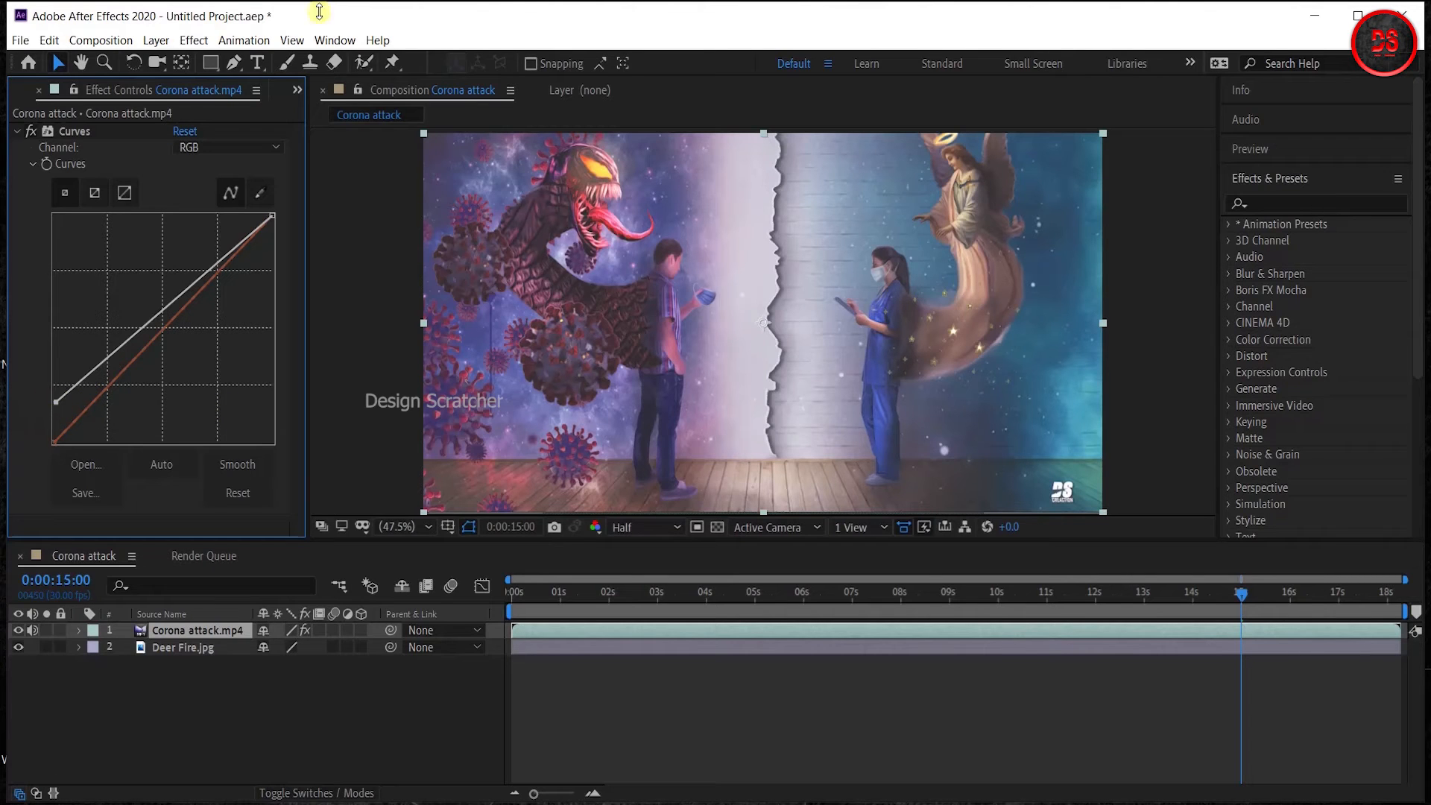
Step: Compare the list of available workspace panels with the panels stacked beside the composition view, from Effects & Presets to Content-Aware Fill
click(335, 40)
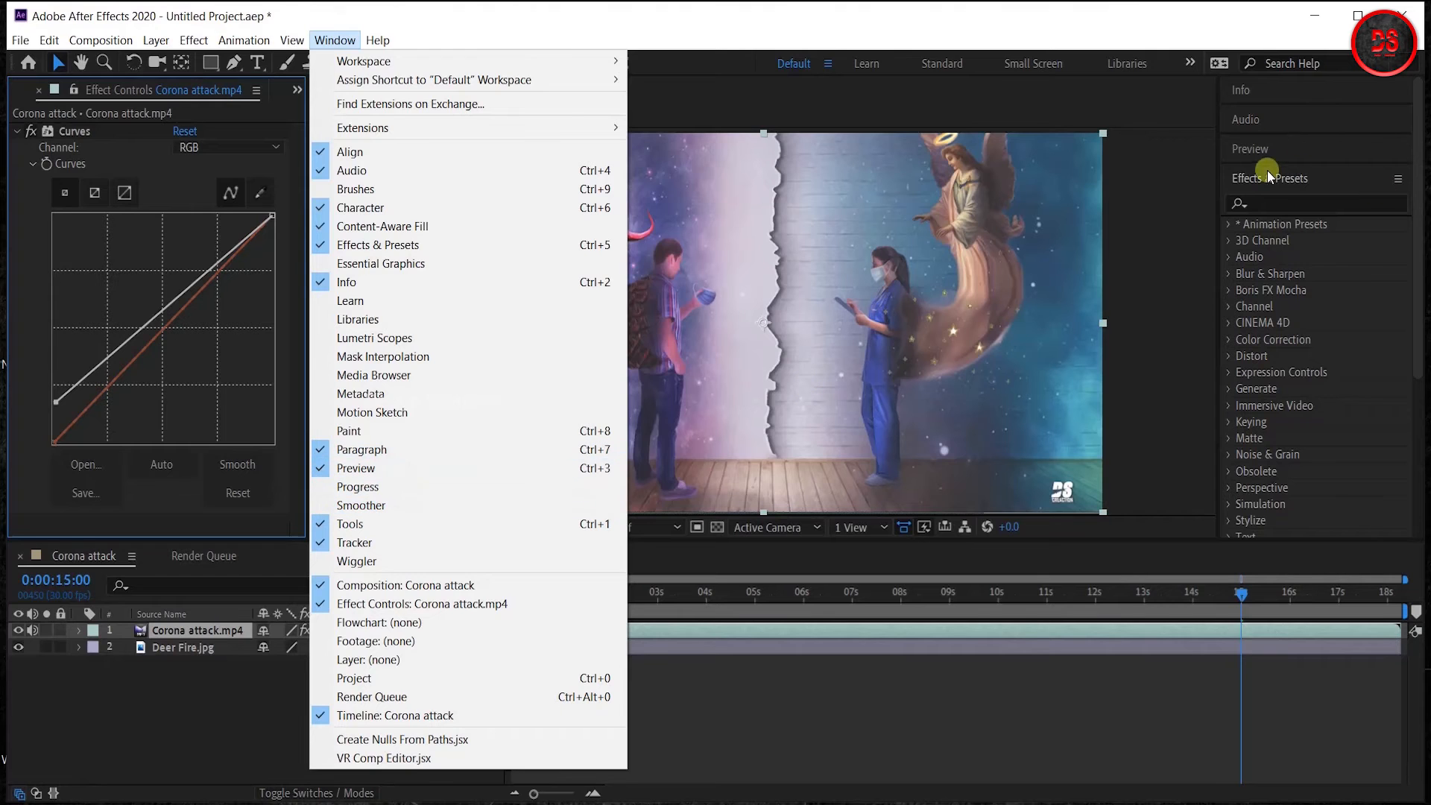
click(1403, 224)
scroll(1407, 253, down, 5)
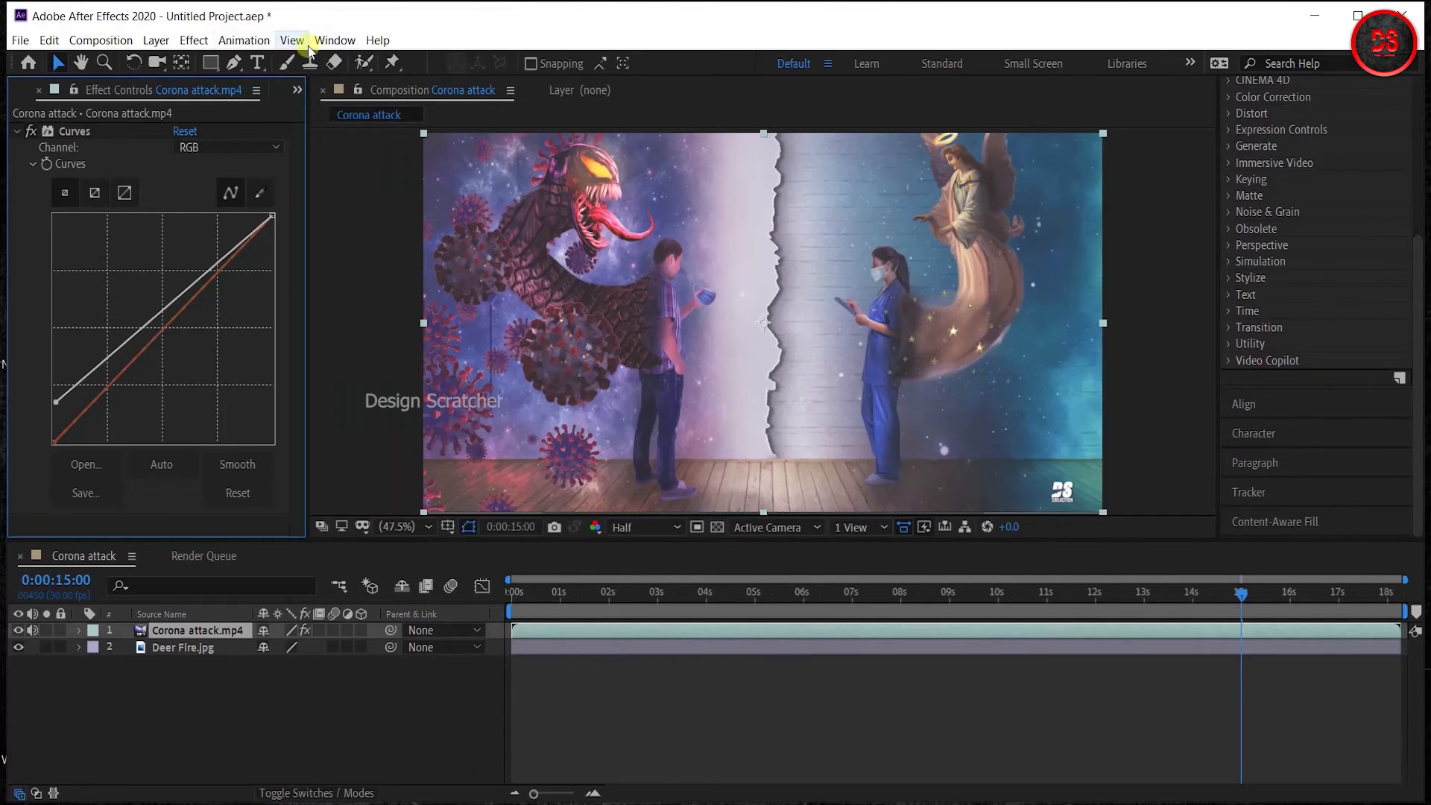
click(335, 41)
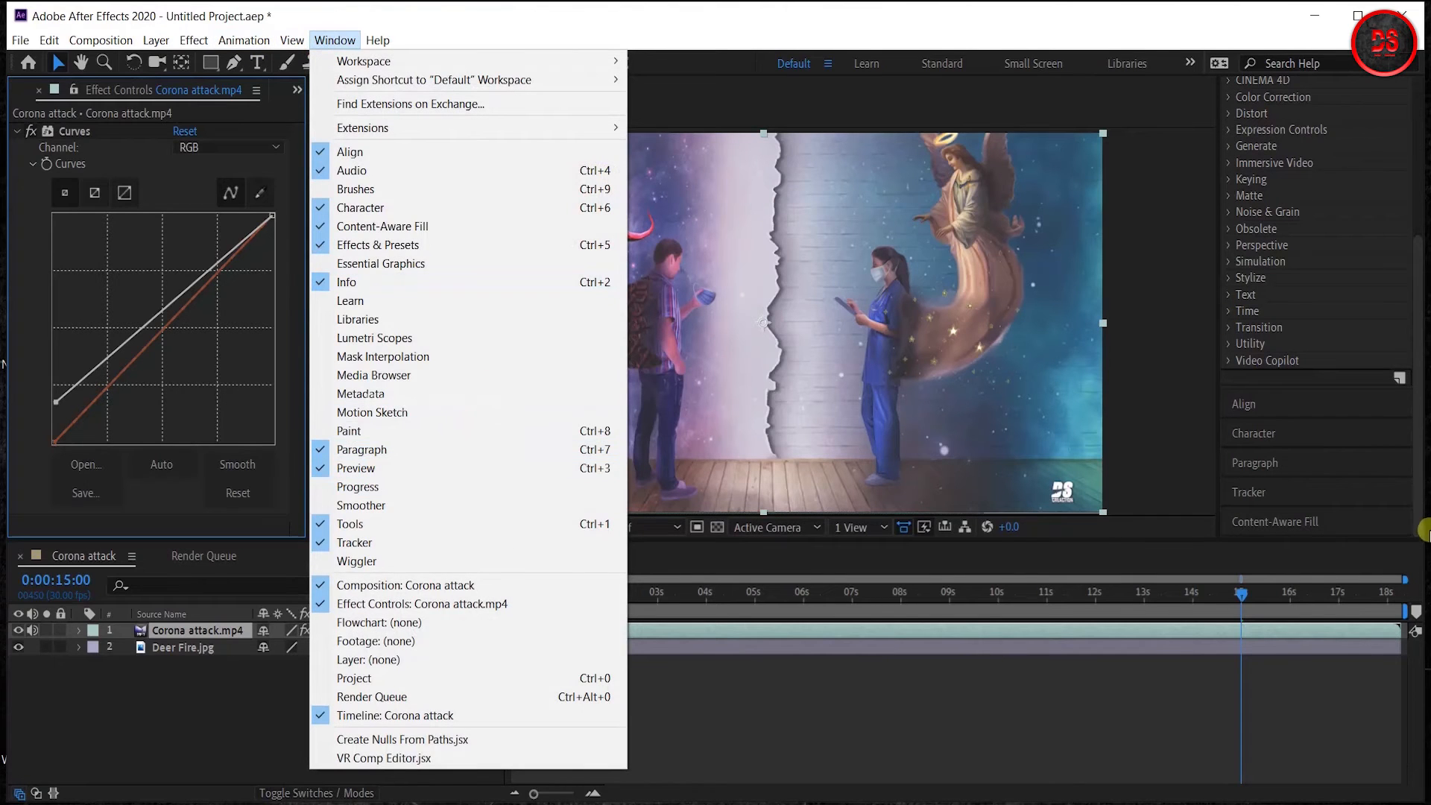
click(1420, 504)
scroll(1414, 303, up, 5)
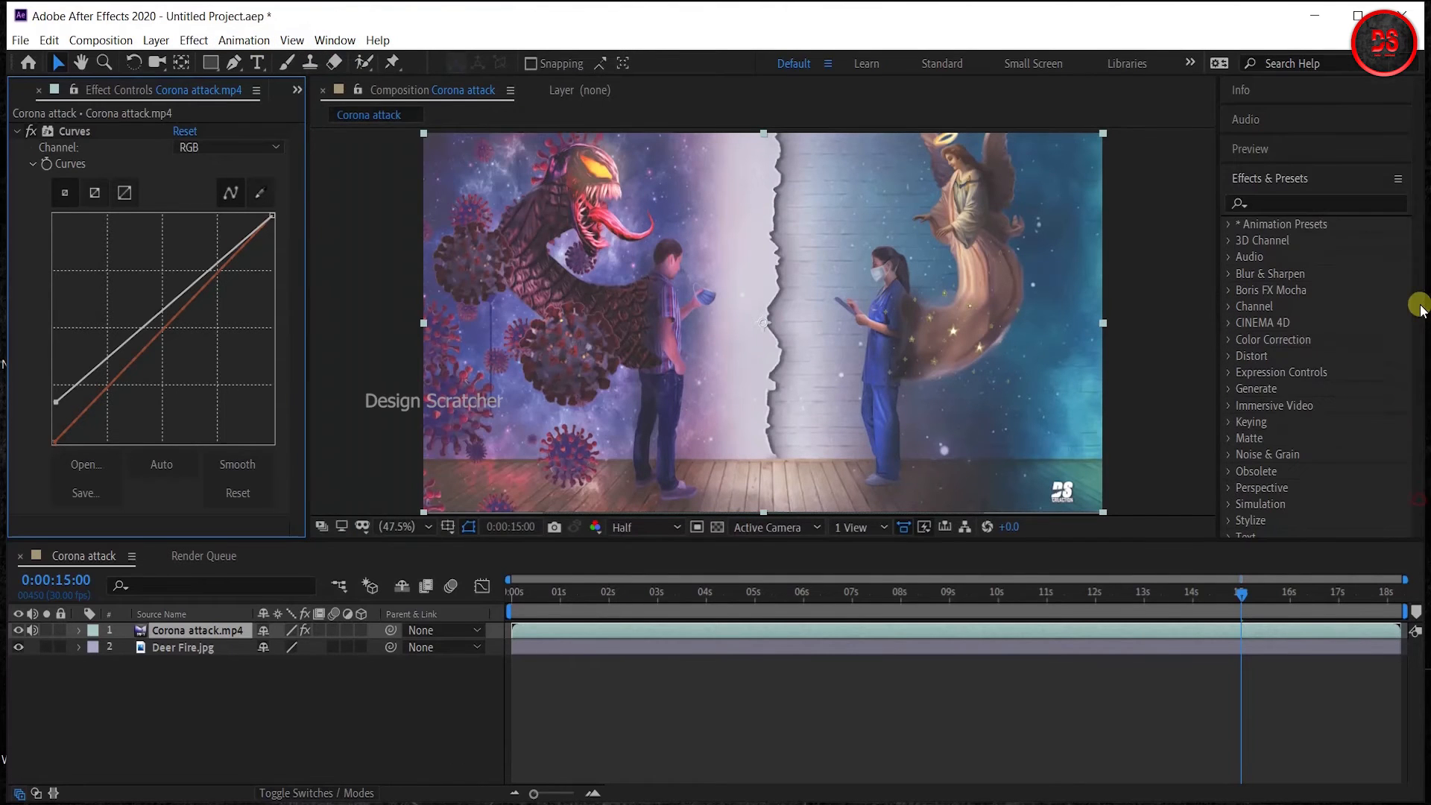
Step: Play a short preview of the composition from the current time, then look through the animation commands and the panel list
click(1268, 142)
click(1313, 177)
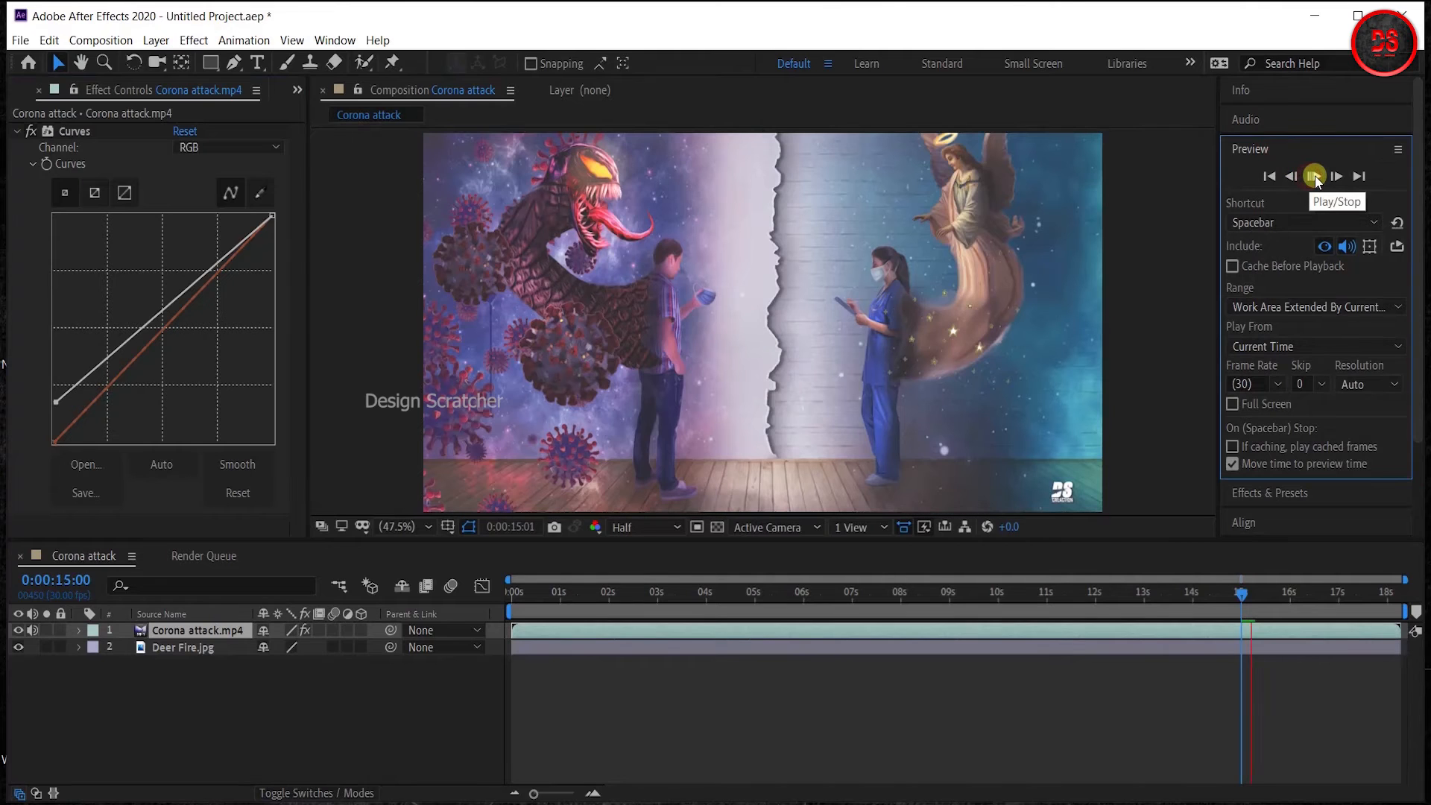
click(244, 40)
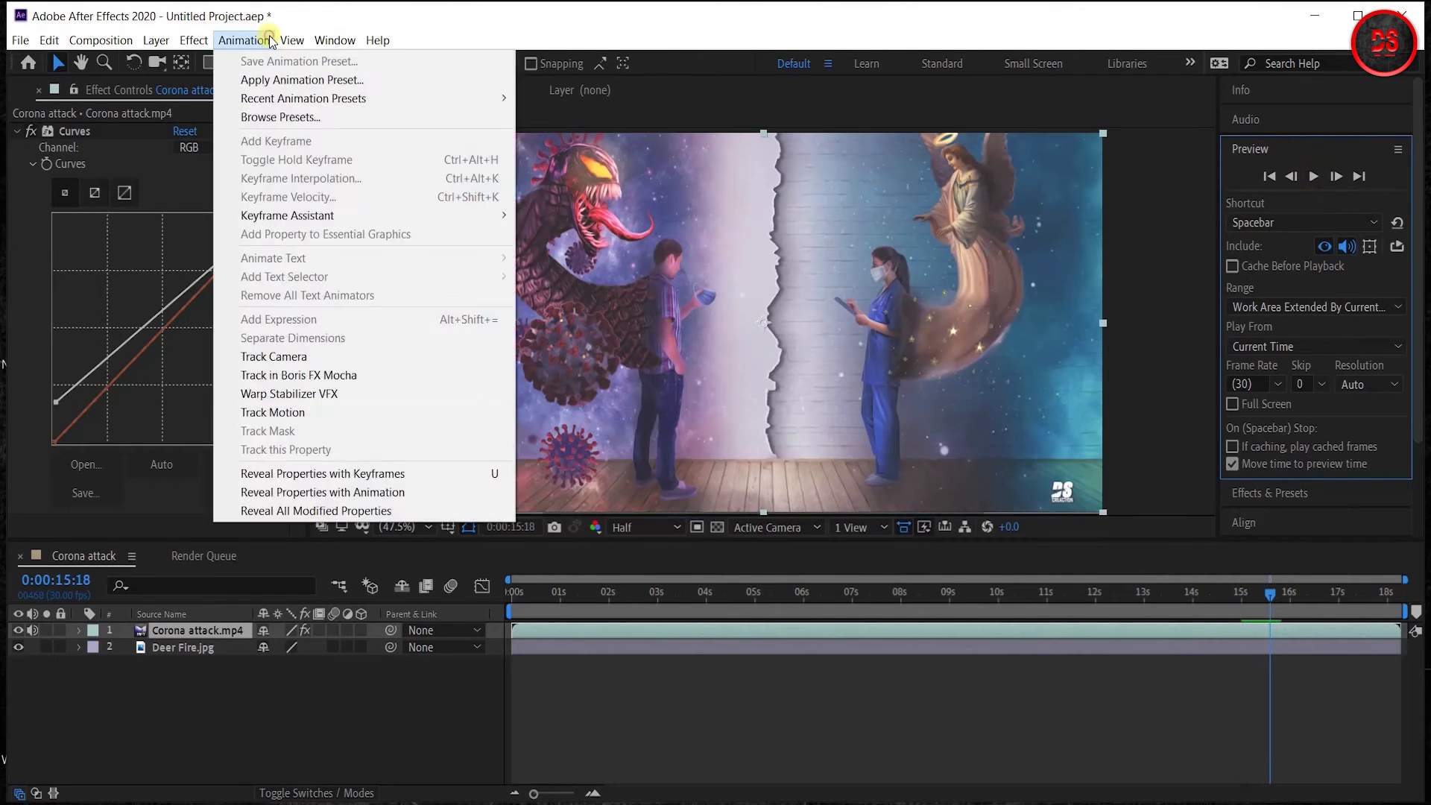
mouse_move(335, 39)
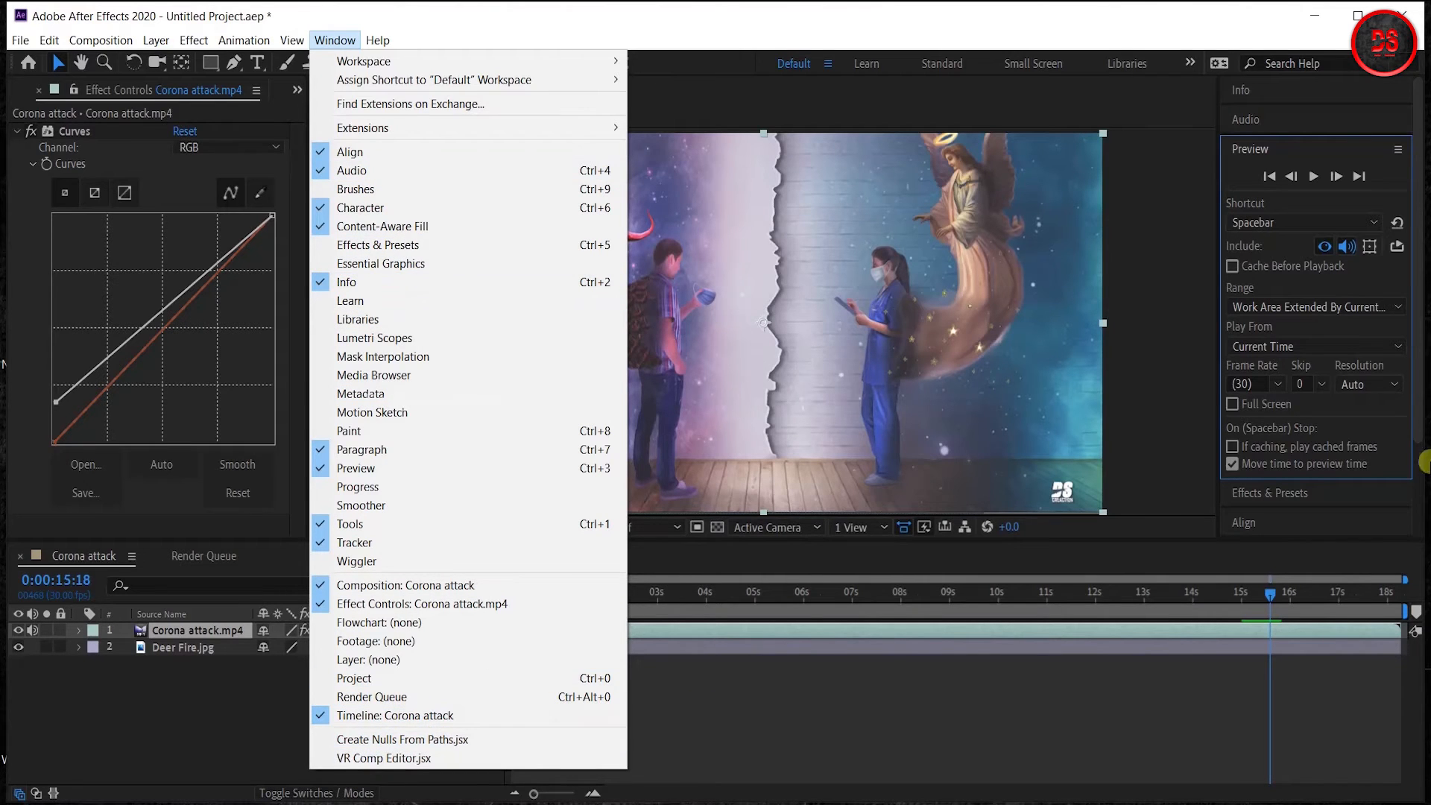
drag(1419, 408, 1402, 179)
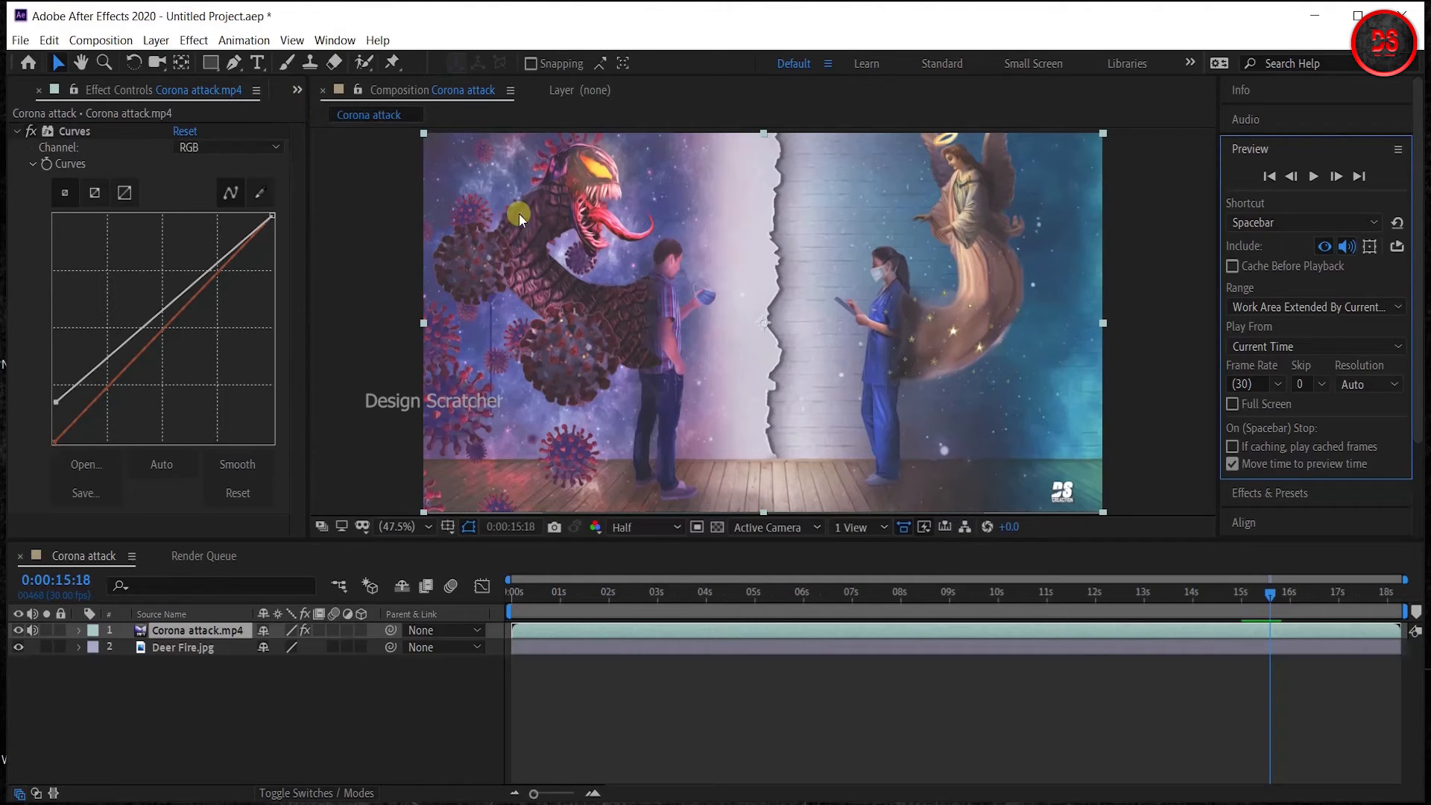
Step: Add the Brushes panel to the workspace and show its brush presets
click(328, 38)
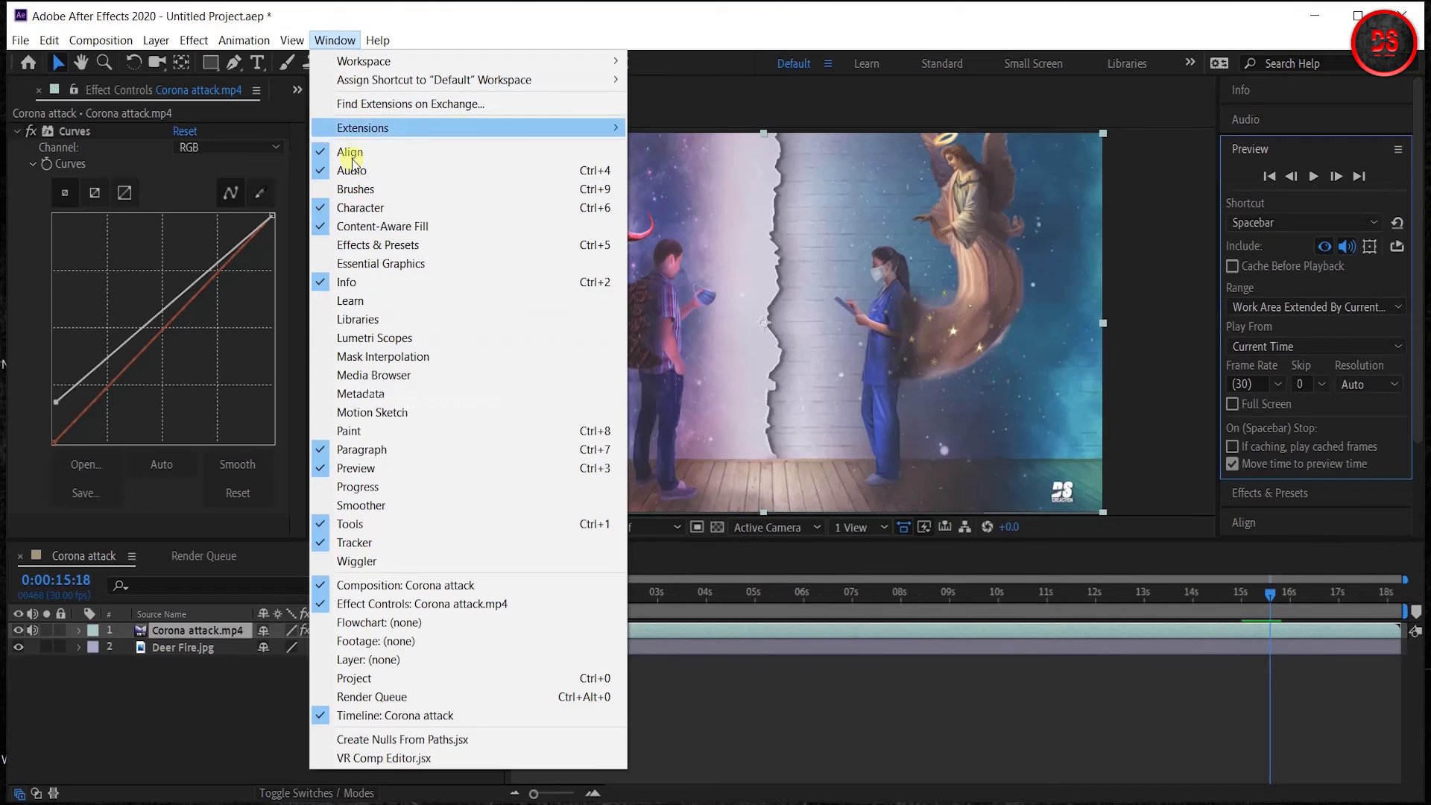
click(361, 189)
click(1267, 365)
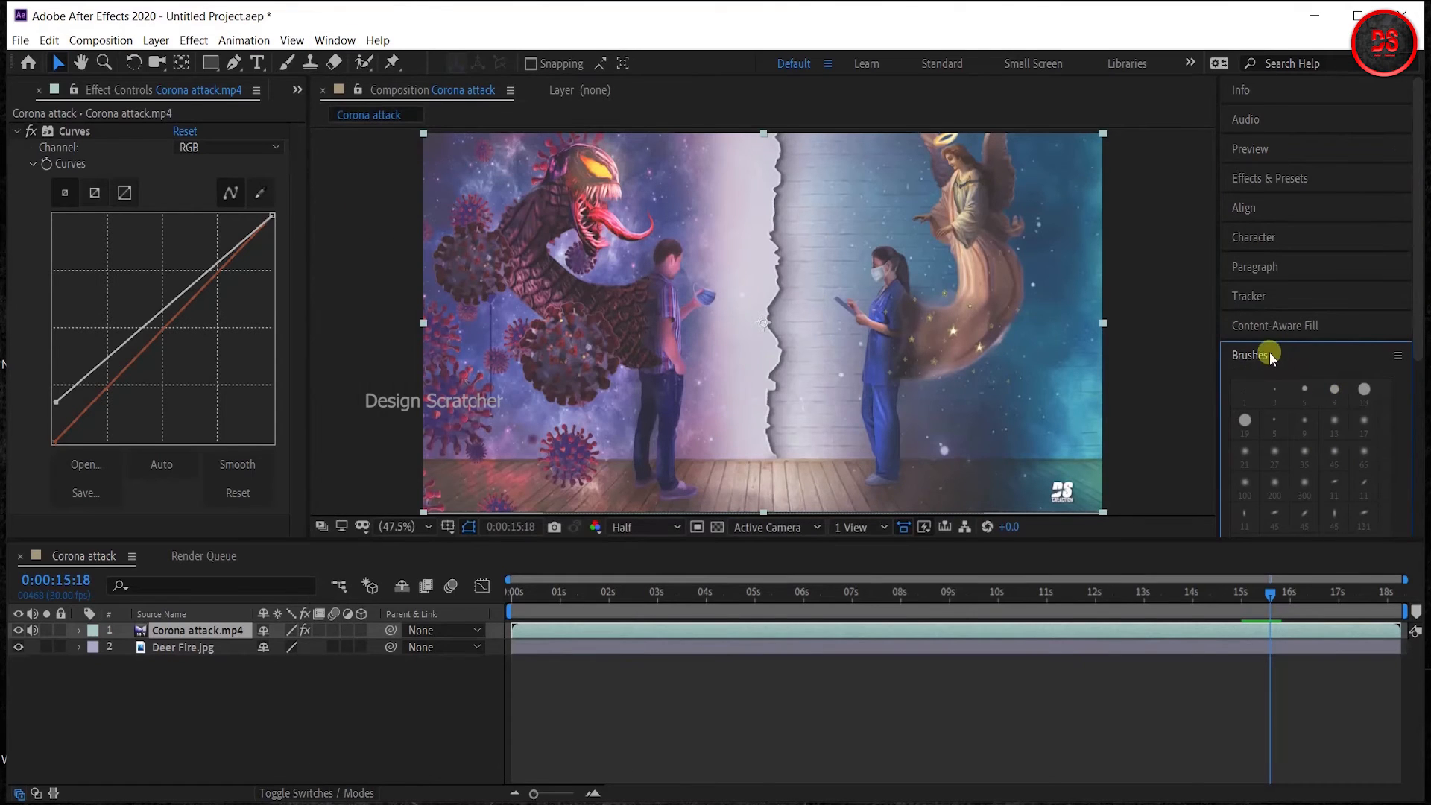
click(336, 40)
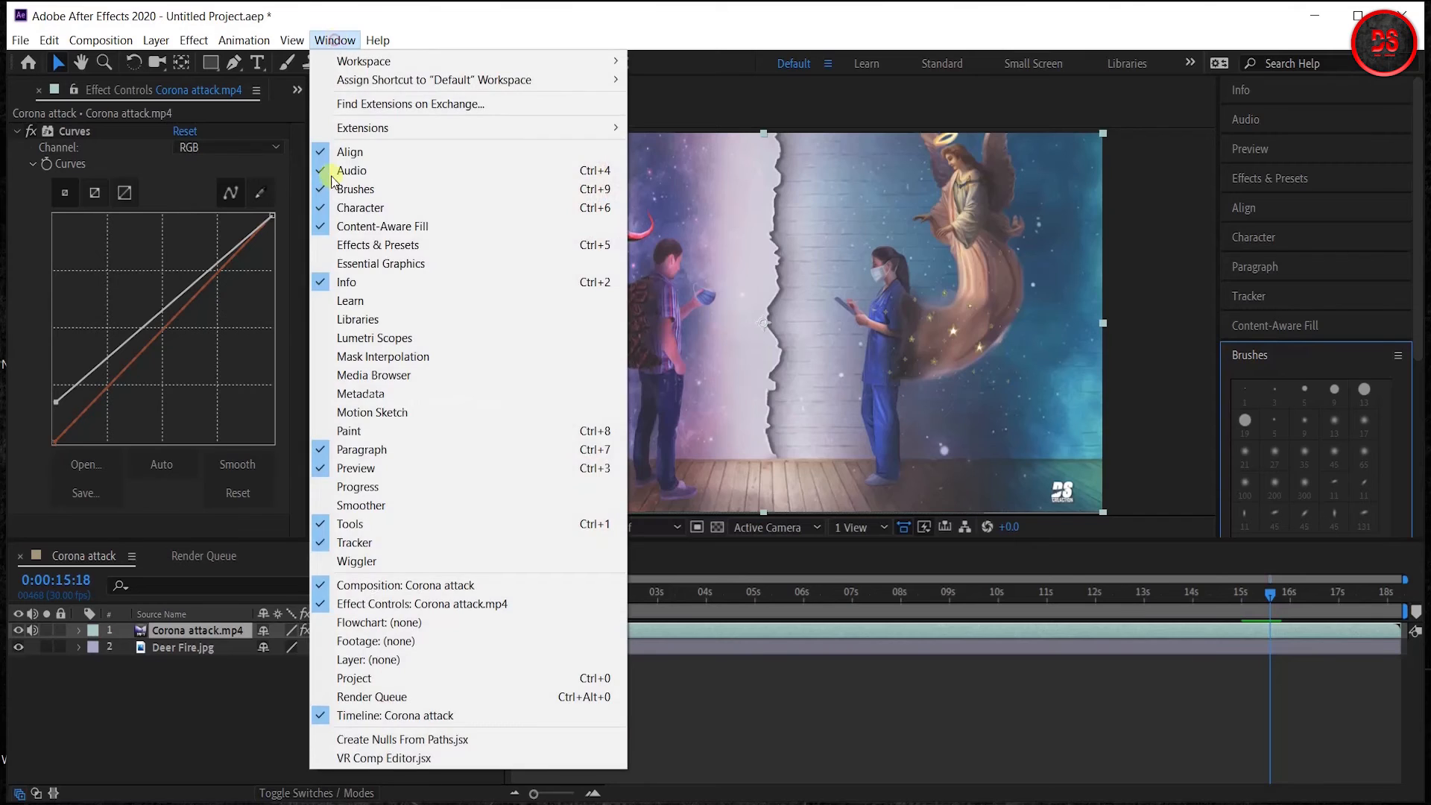
click(136, 686)
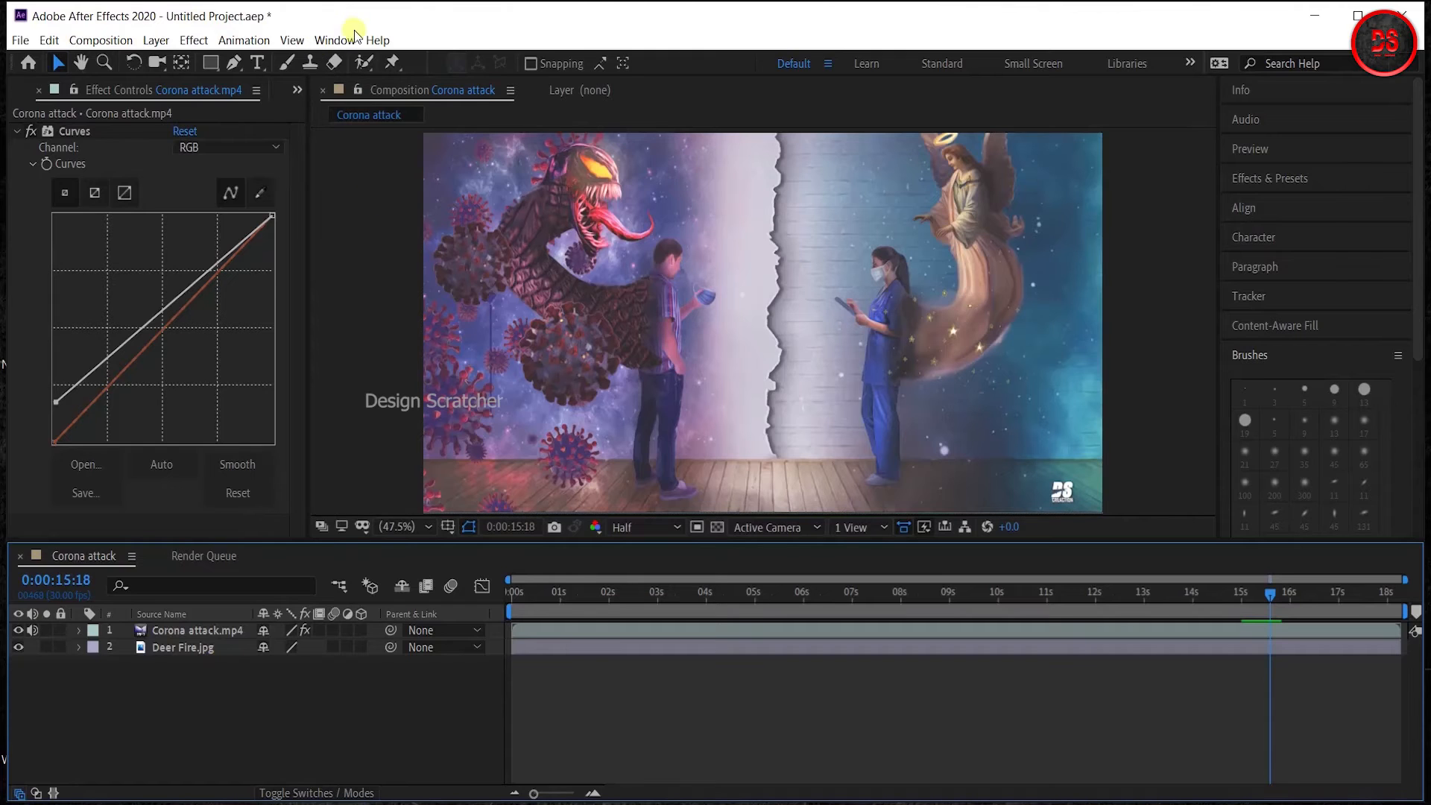
click(375, 40)
click(225, 726)
click(503, 427)
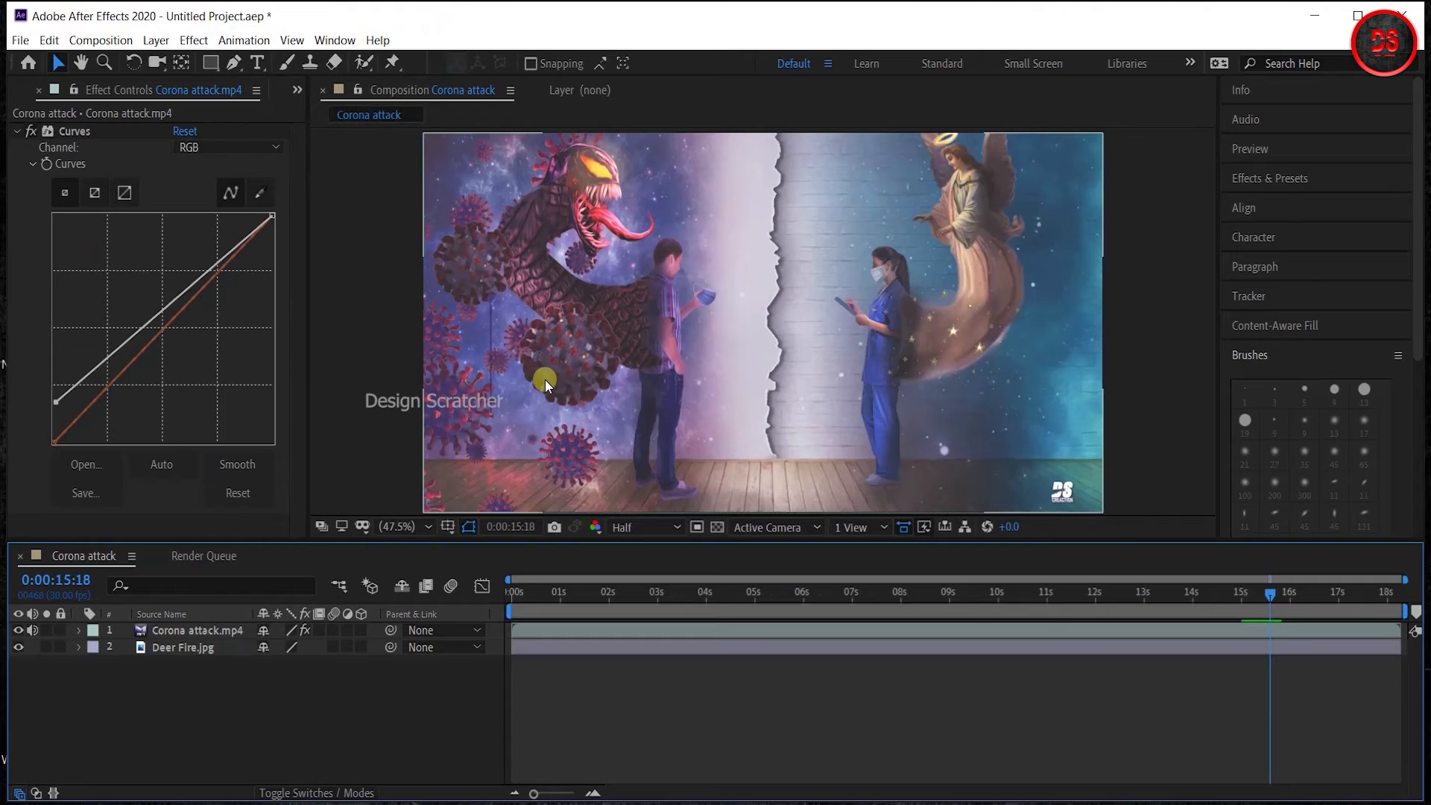
click(77, 696)
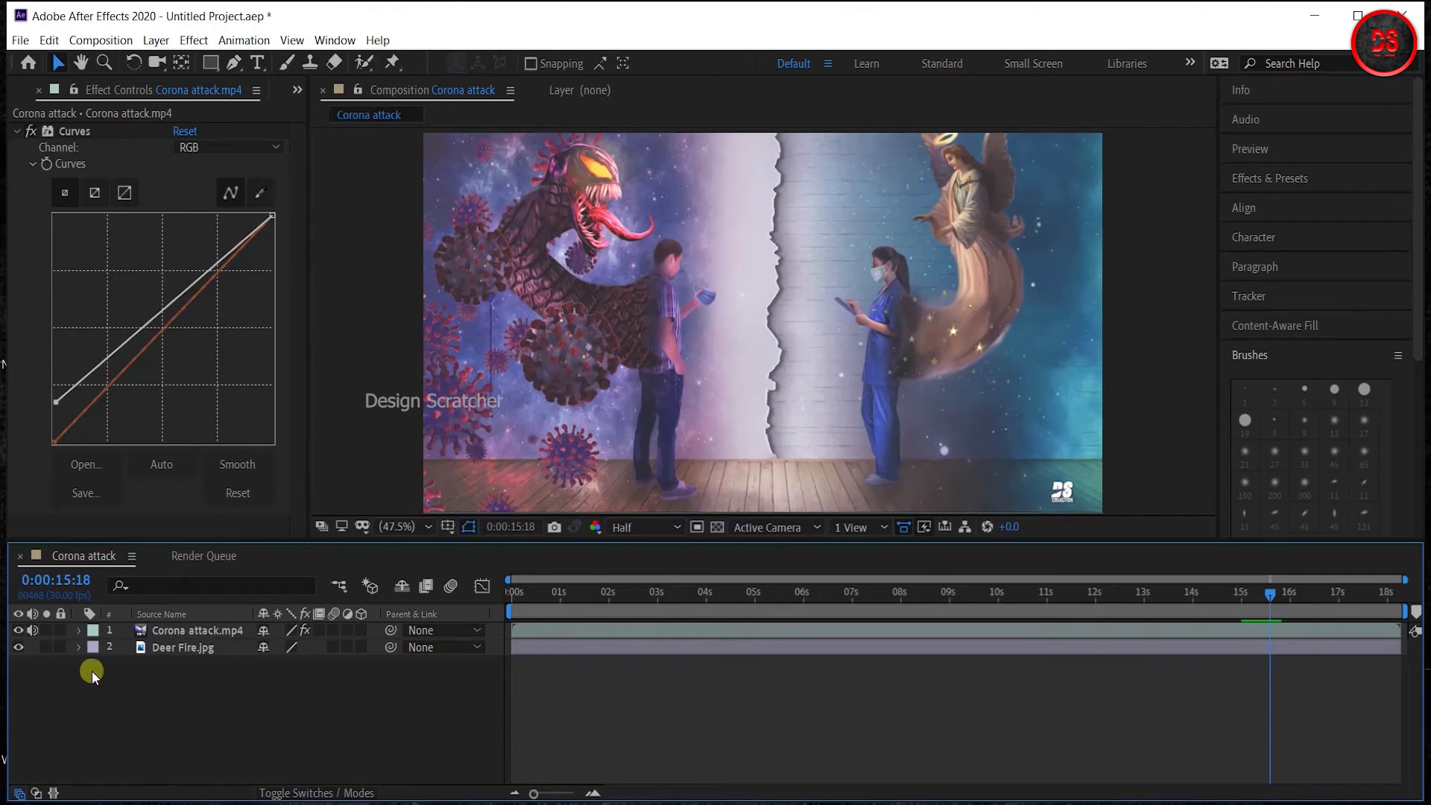
Step: Return to the project items and select the Corona attack composition
click(18, 89)
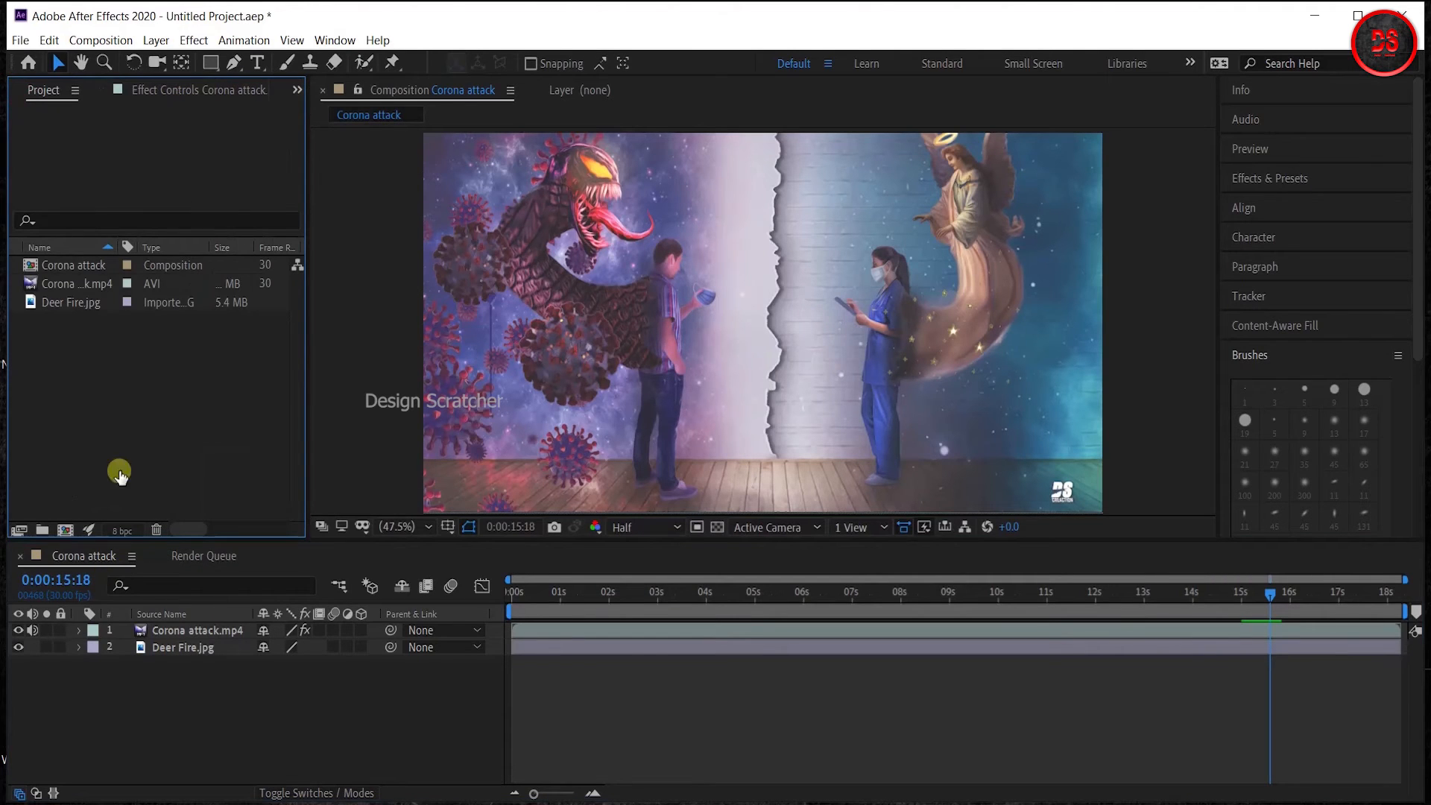
click(75, 301)
click(70, 267)
Step: Pre-compose the Corona attack.mp4 and Deer Fire.jpg layers into a new composition named pre, moving all attributes
drag(175, 687, 191, 641)
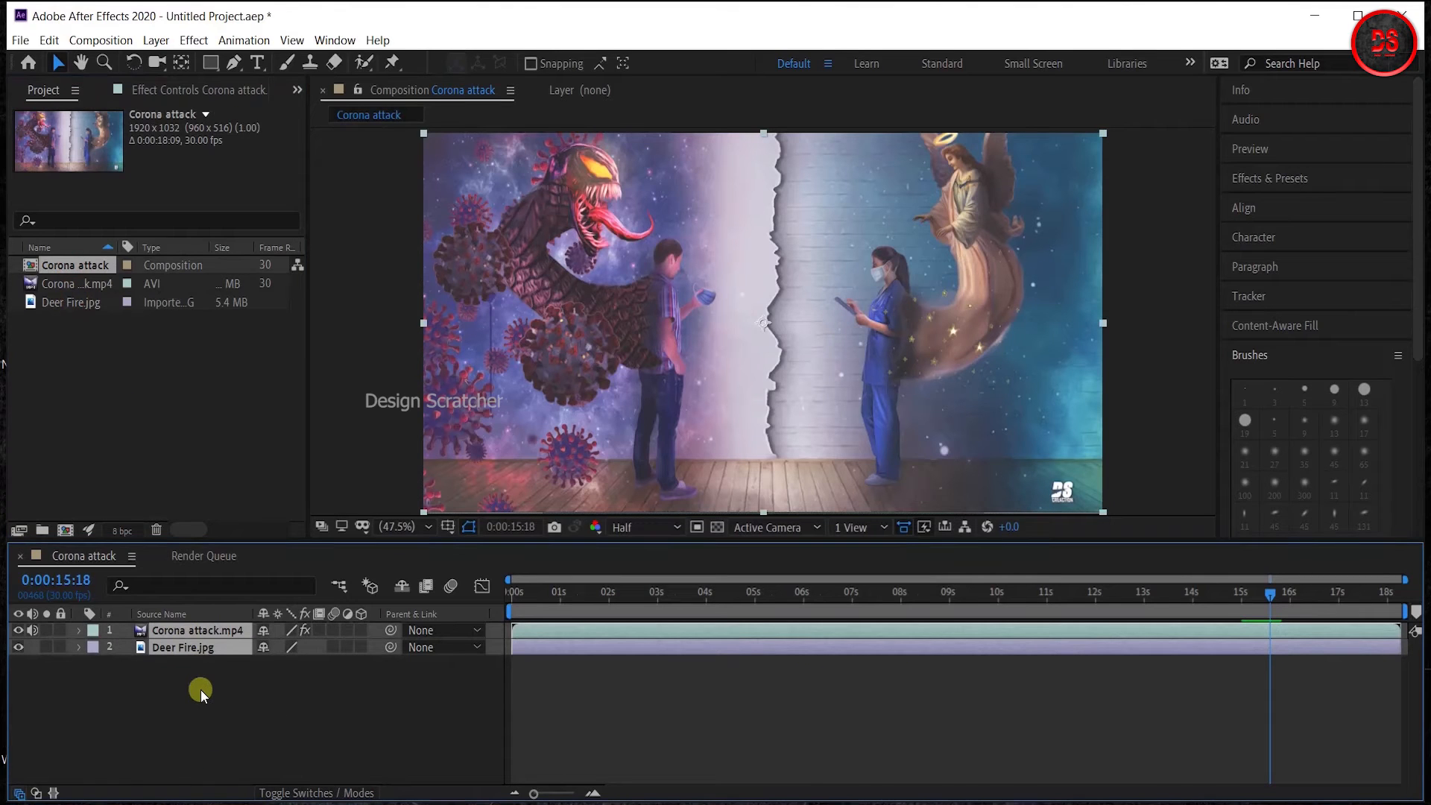
right_click(205, 651)
click(248, 574)
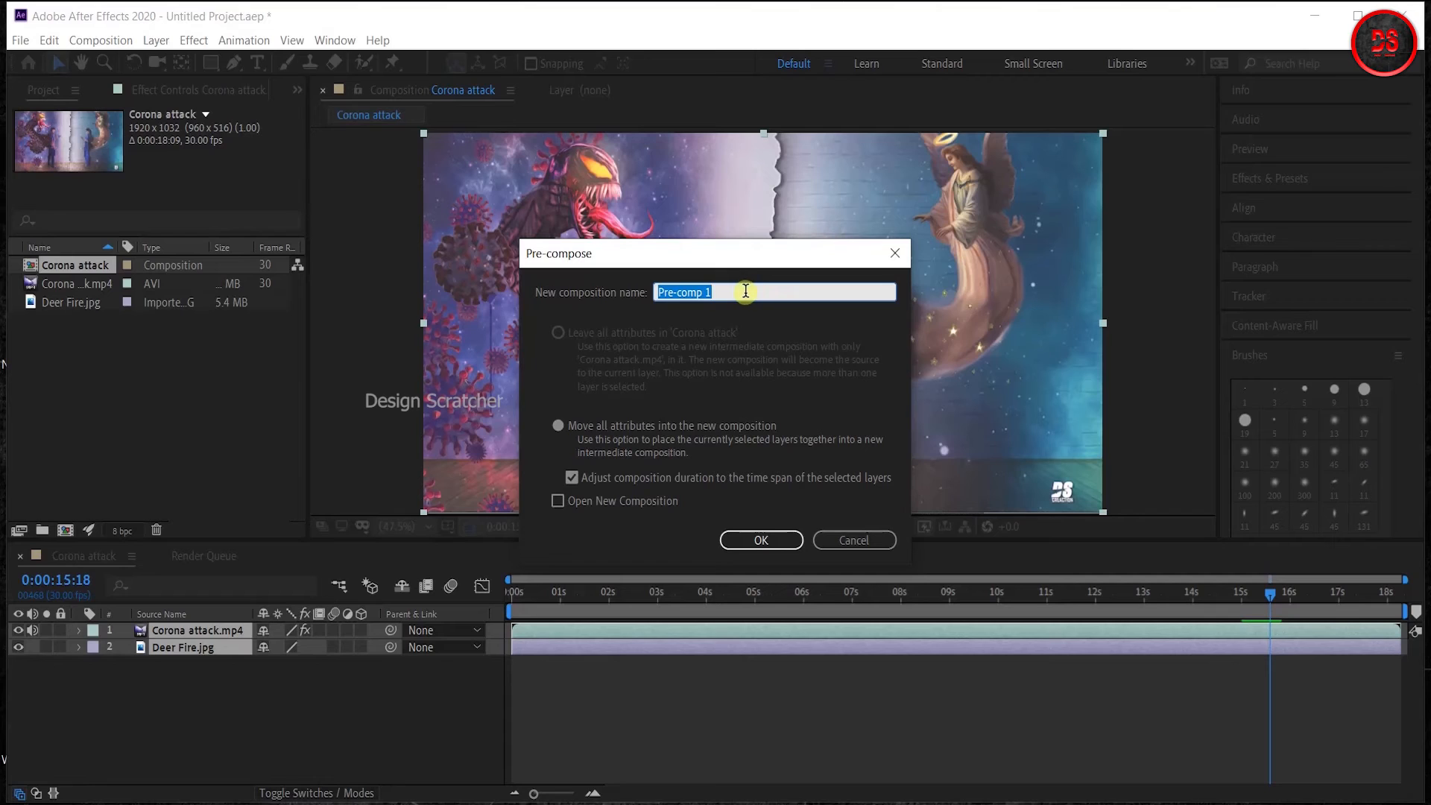
text(pre)
click(760, 540)
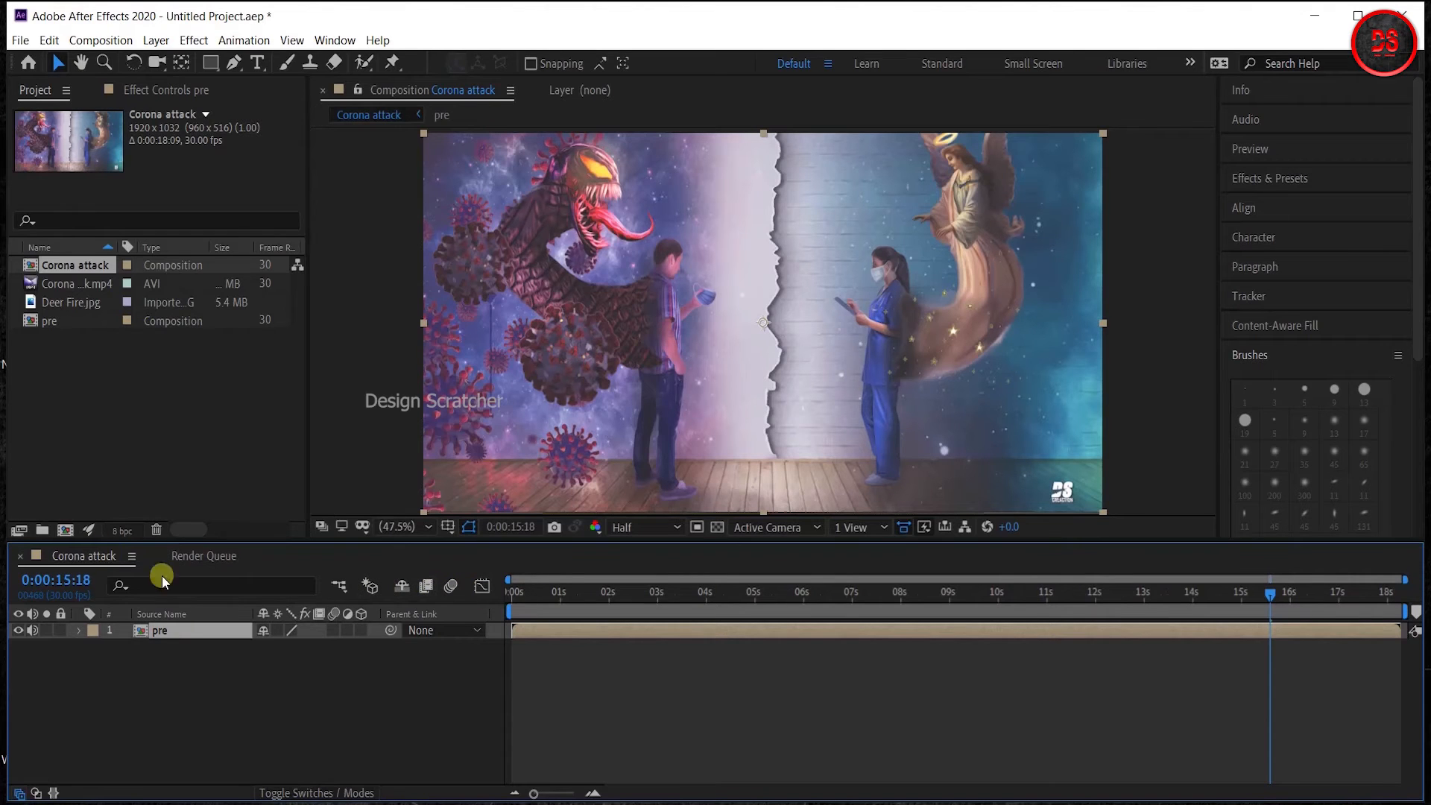
Step: Open the pre composition to view its layers, then undo the pre-composing and return to the Corona attack timeline
double_click(163, 632)
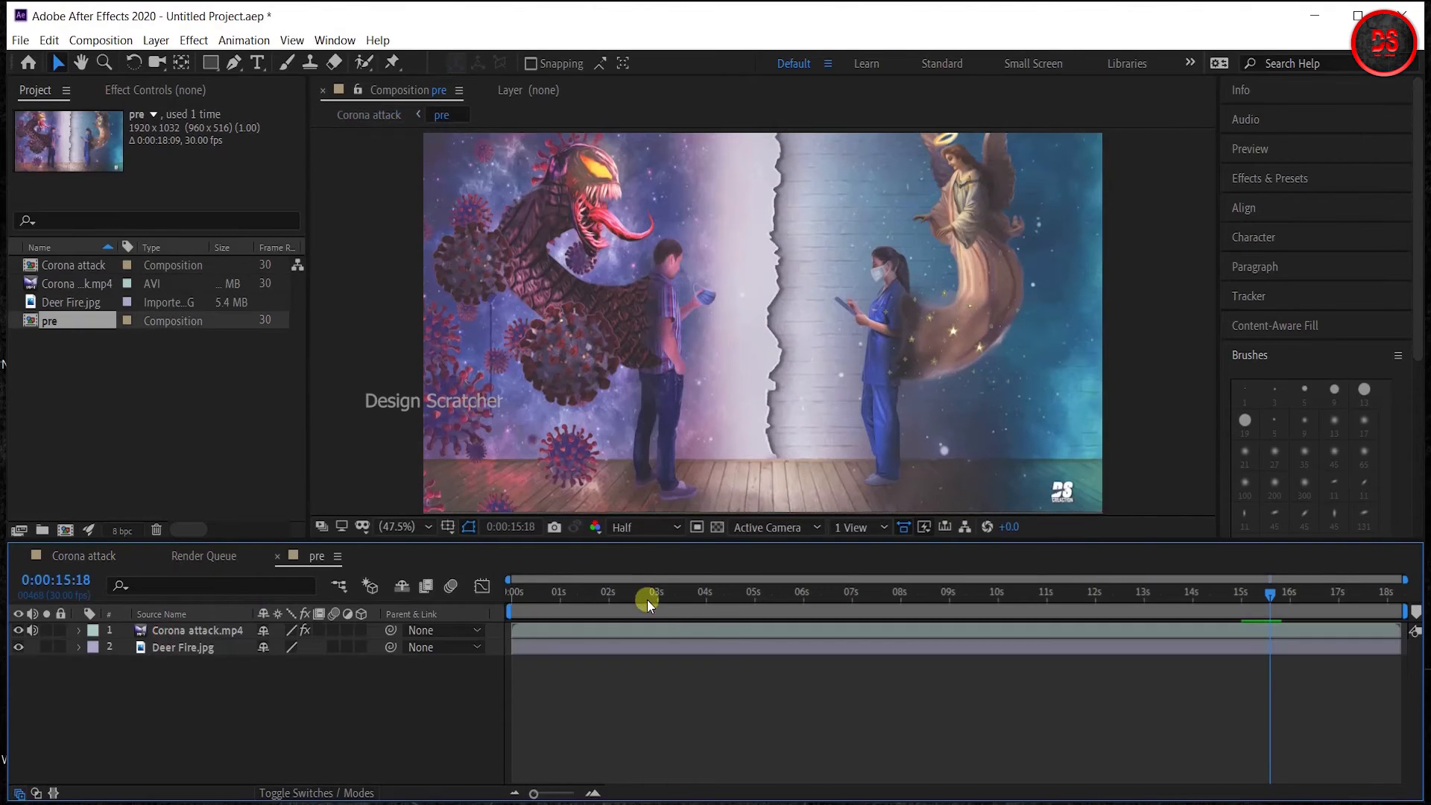
drag(647, 599, 808, 606)
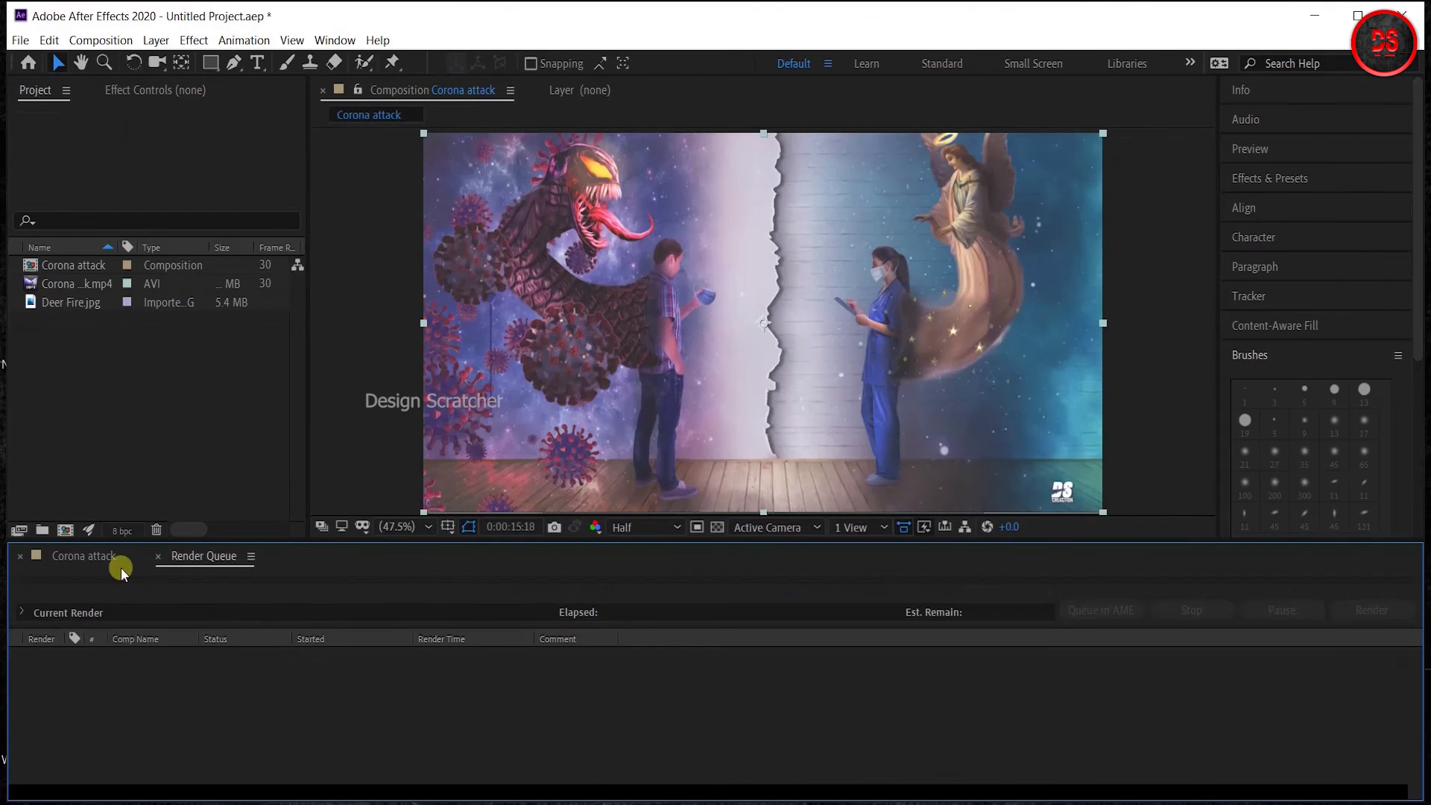
click(91, 558)
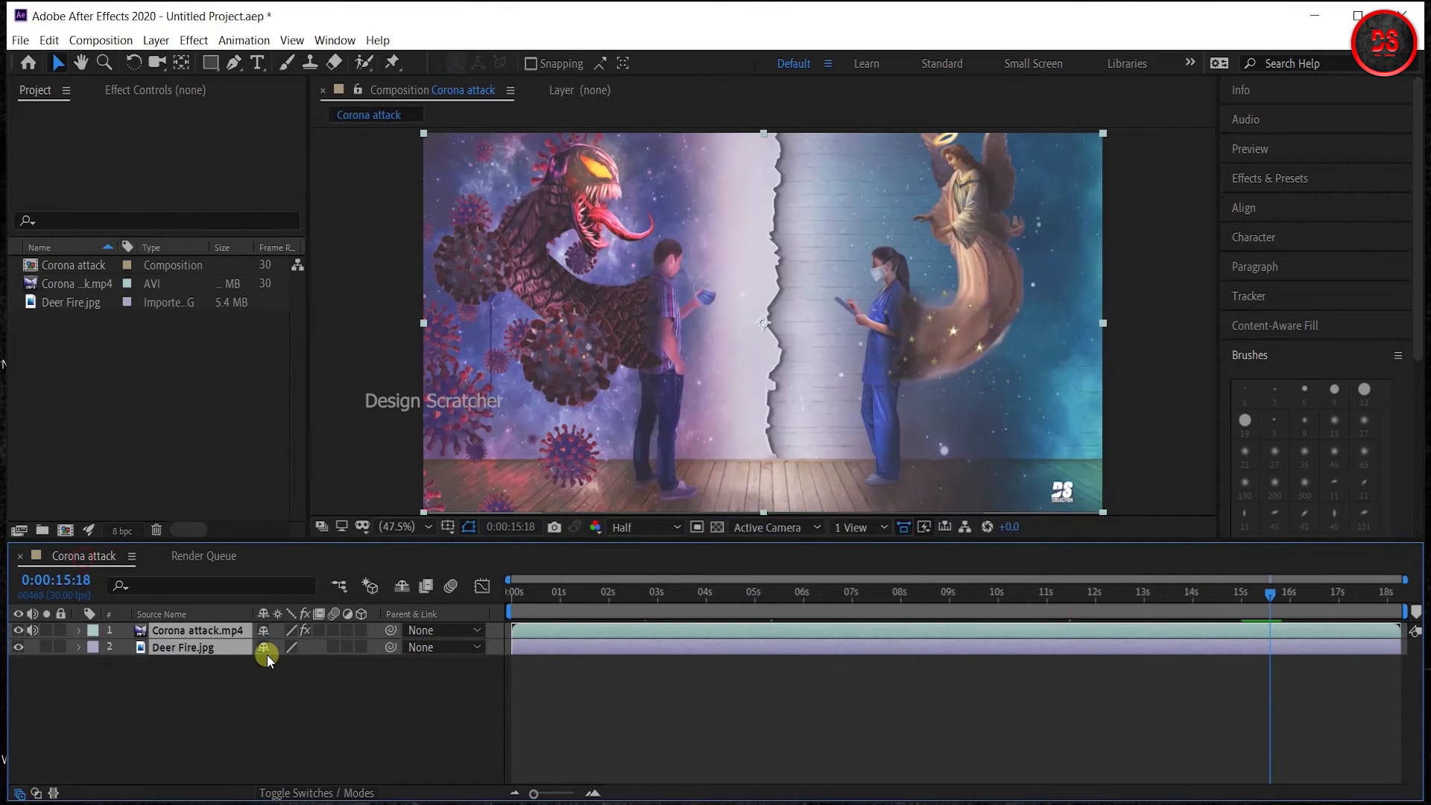
Step: Select only the Deer Fire.jpg layer and view the project footage details of Corona attack.mp4 and Deer Fire.jpg
click(171, 712)
click(188, 647)
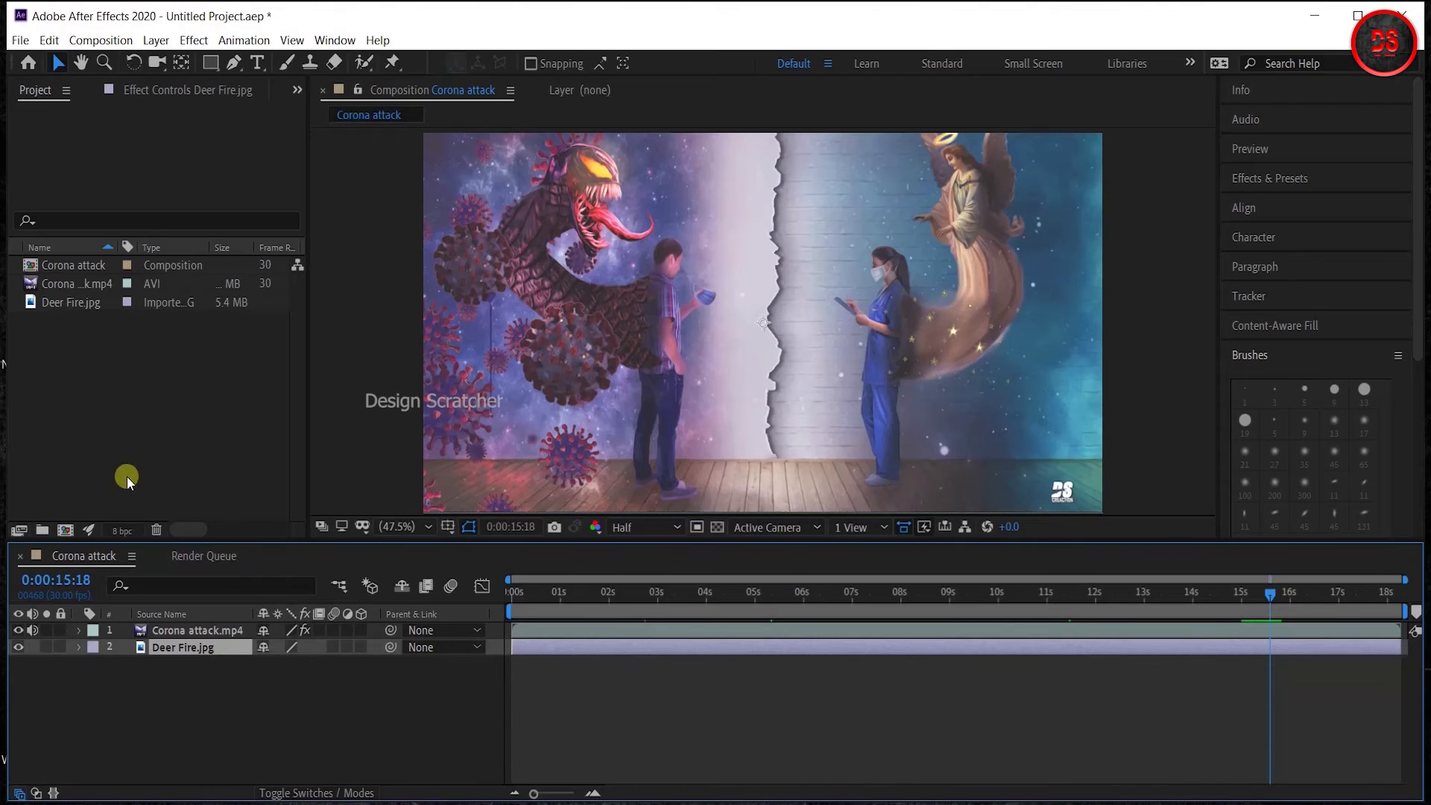
click(79, 277)
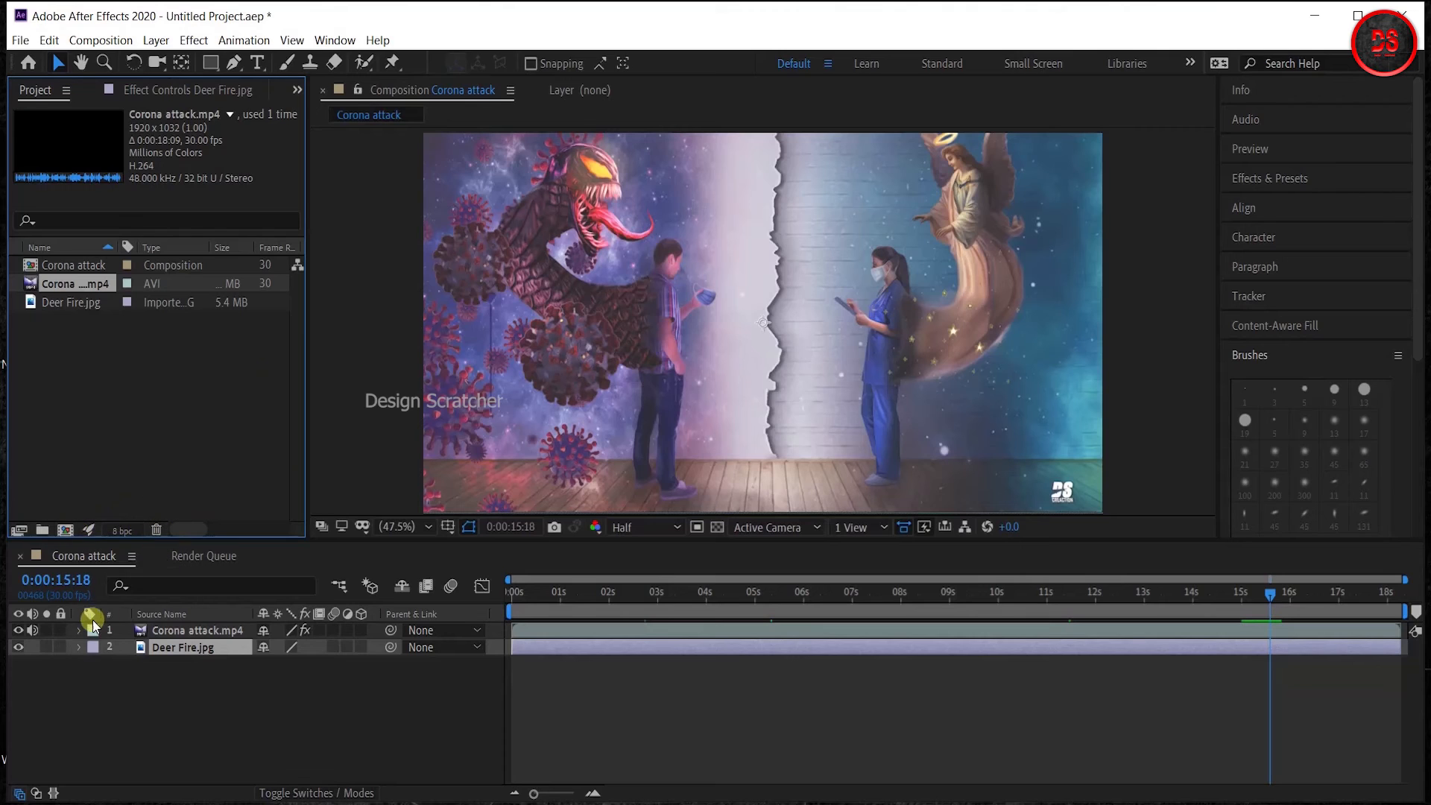
click(91, 303)
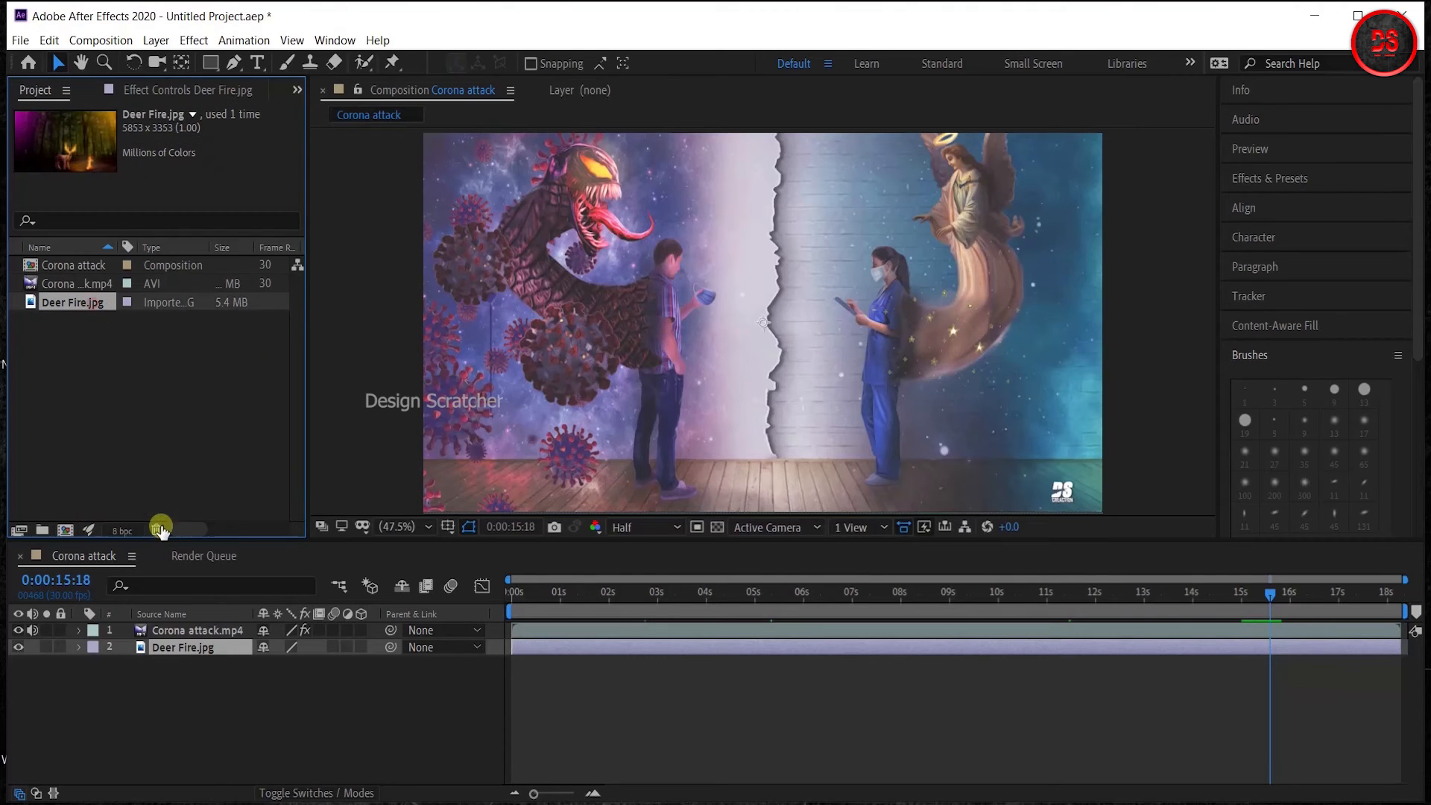
Step: Set the Corona attack composition's current time to 0:00:10:18
click(80, 583)
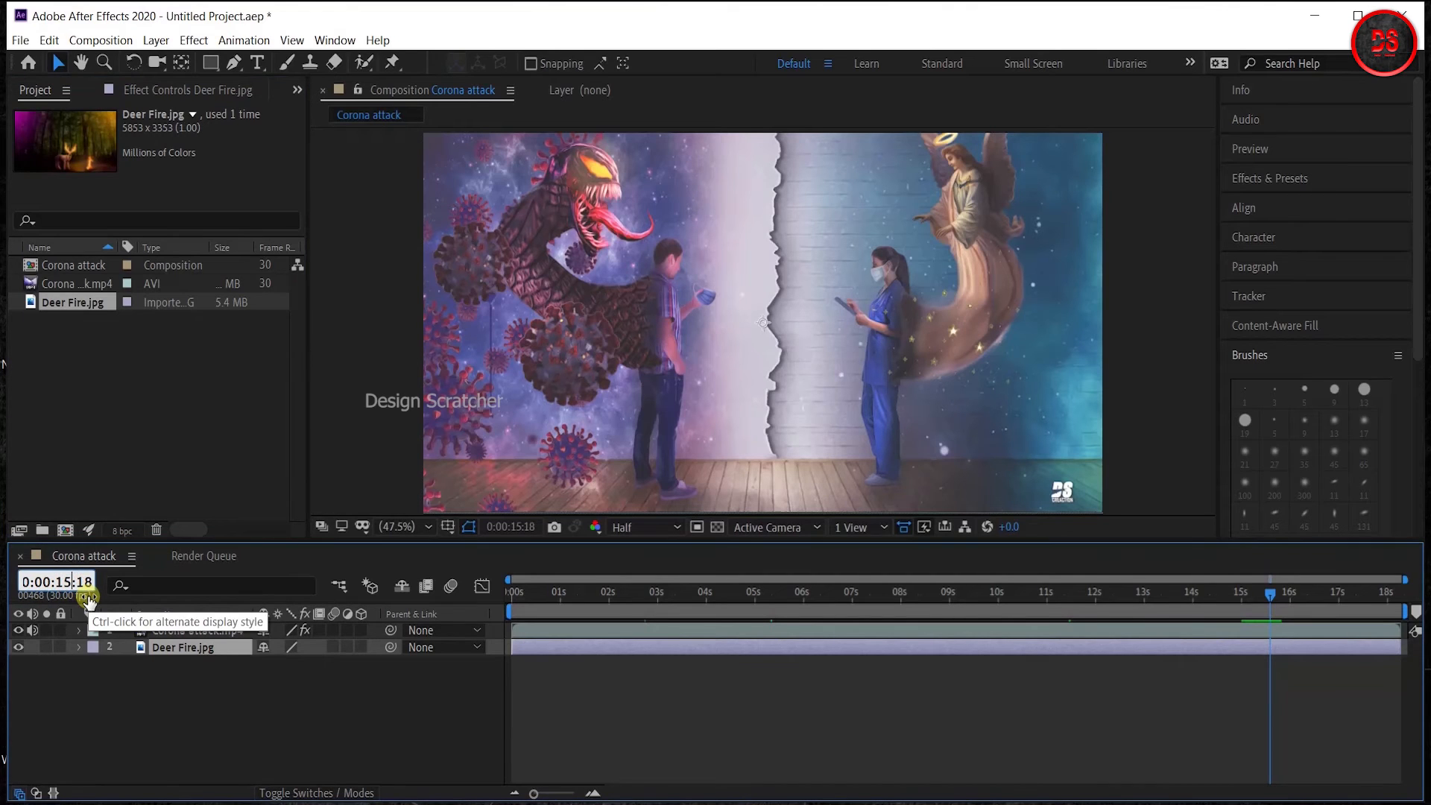
key(BackSpace)
text(0)
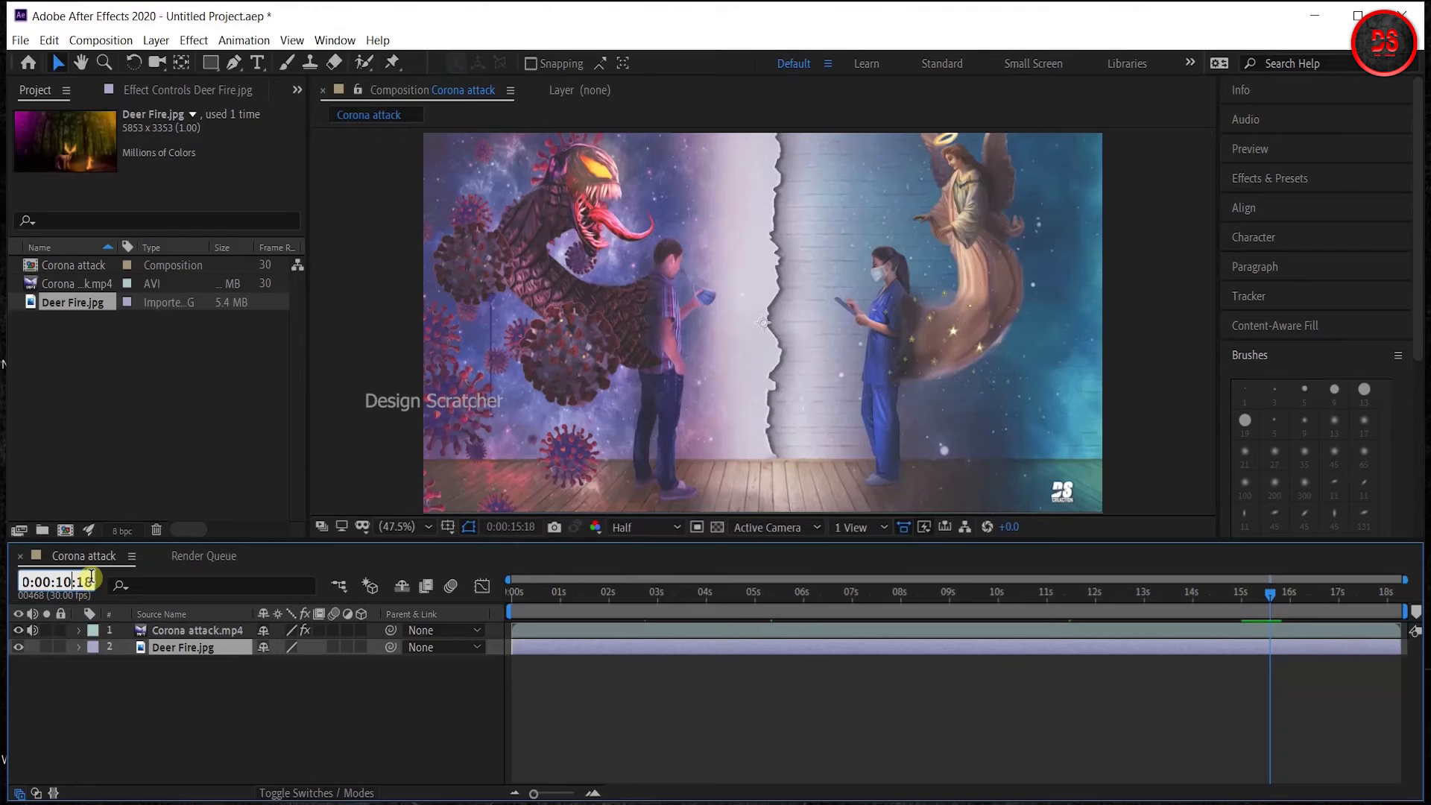
key(Return)
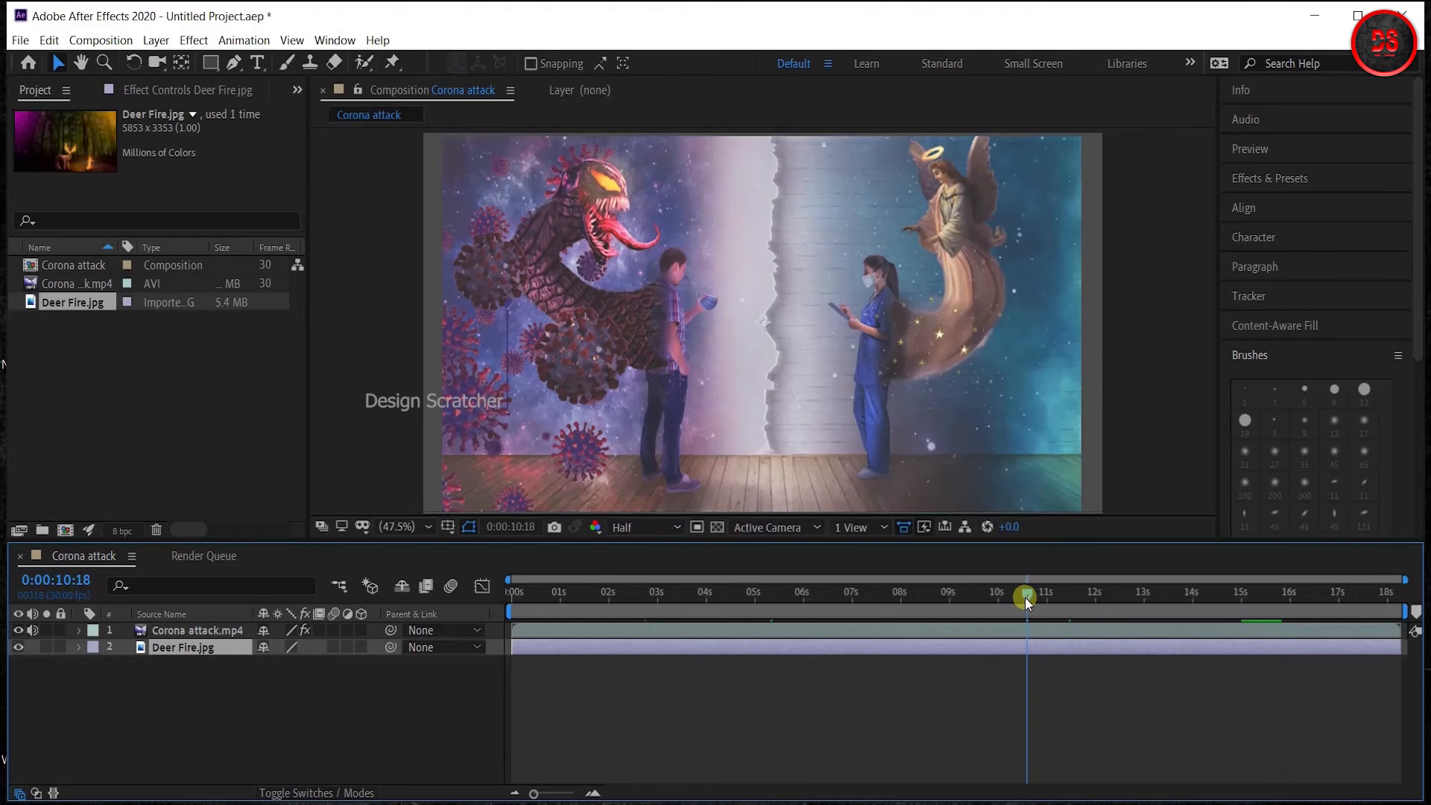
Step: Set the current time to 0:00:08:18 and show the footage details of Corona attack.mp4 among the project items
click(71, 589)
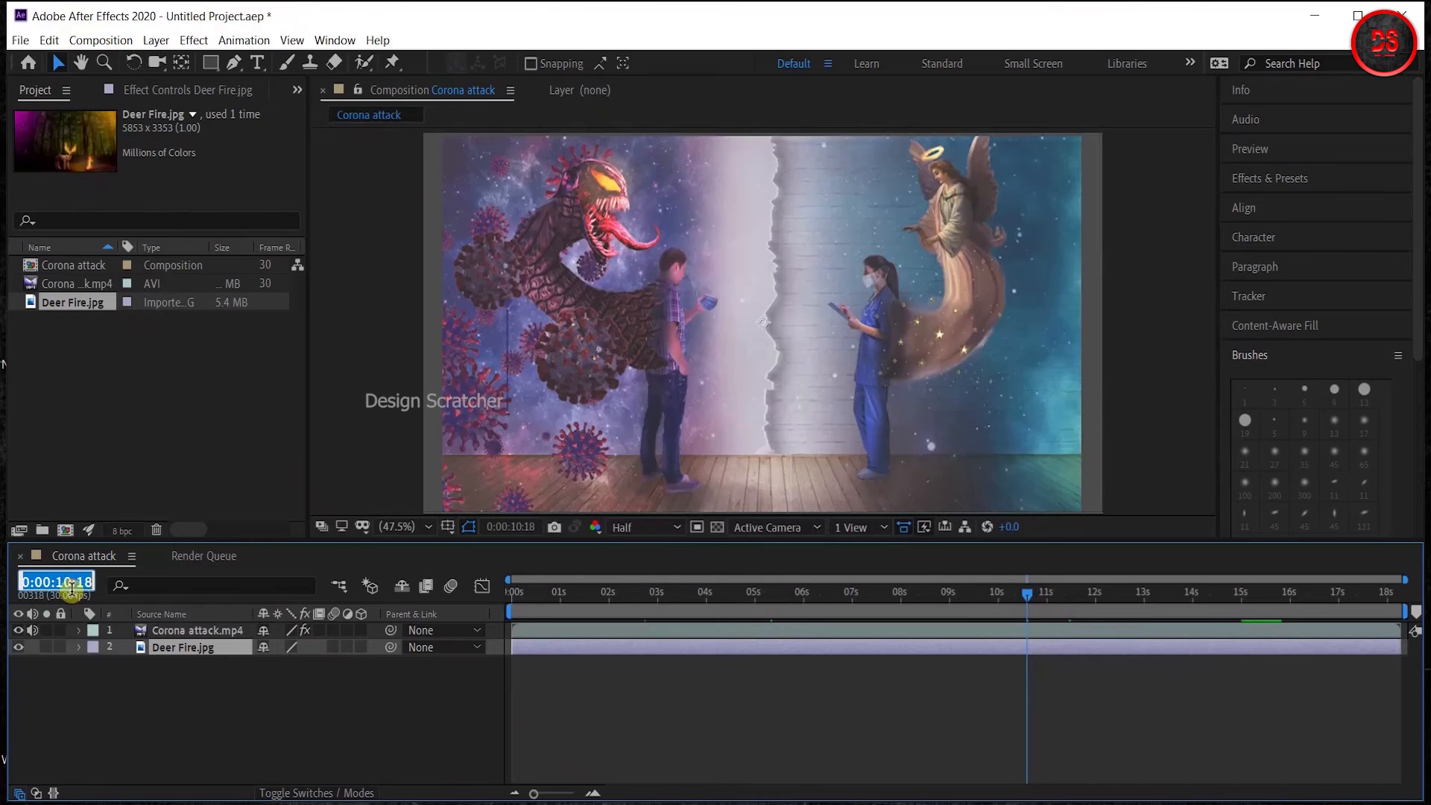
click(72, 588)
key(BackSpace)
key(BackSpace)
key(BackSpace)
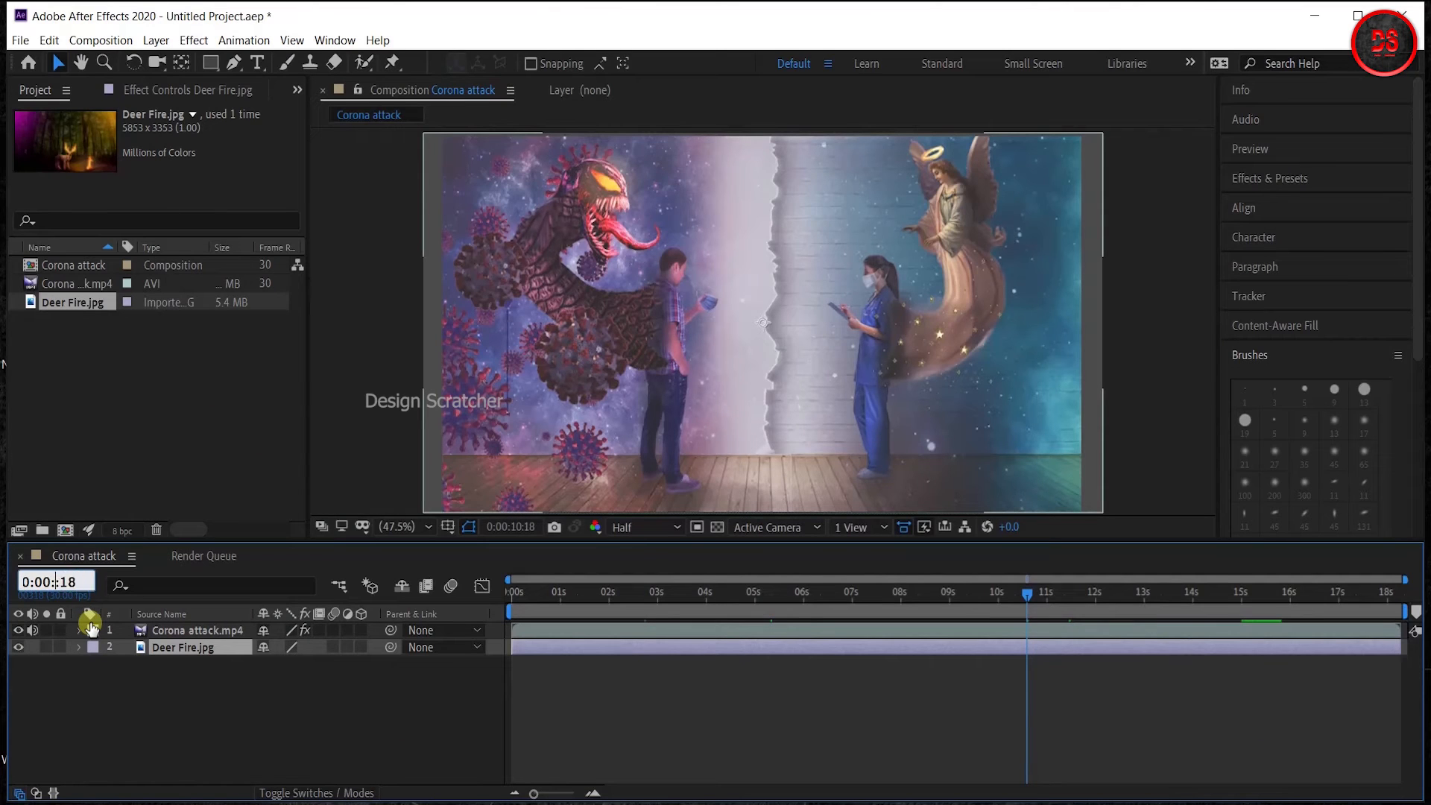
text(08)
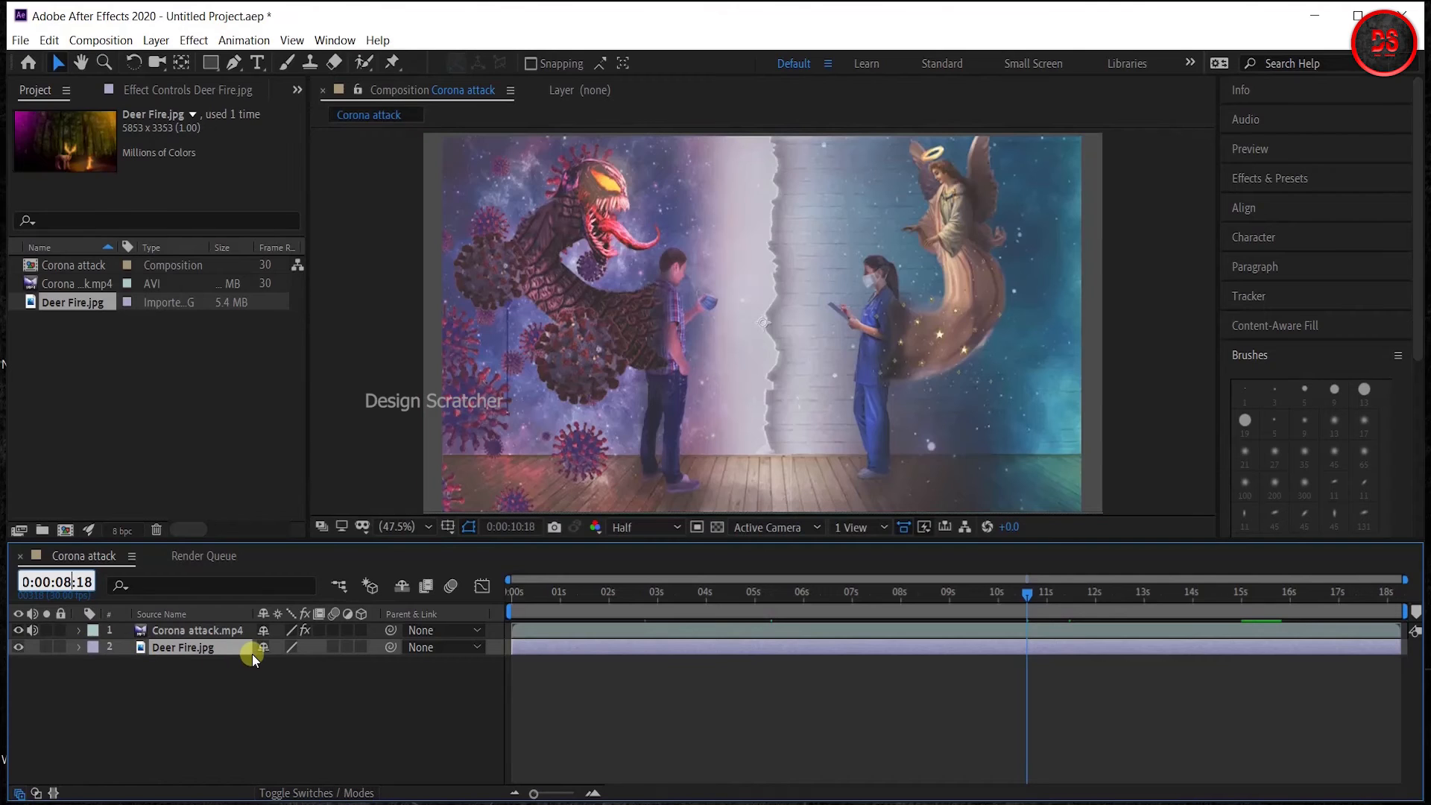
key(Return)
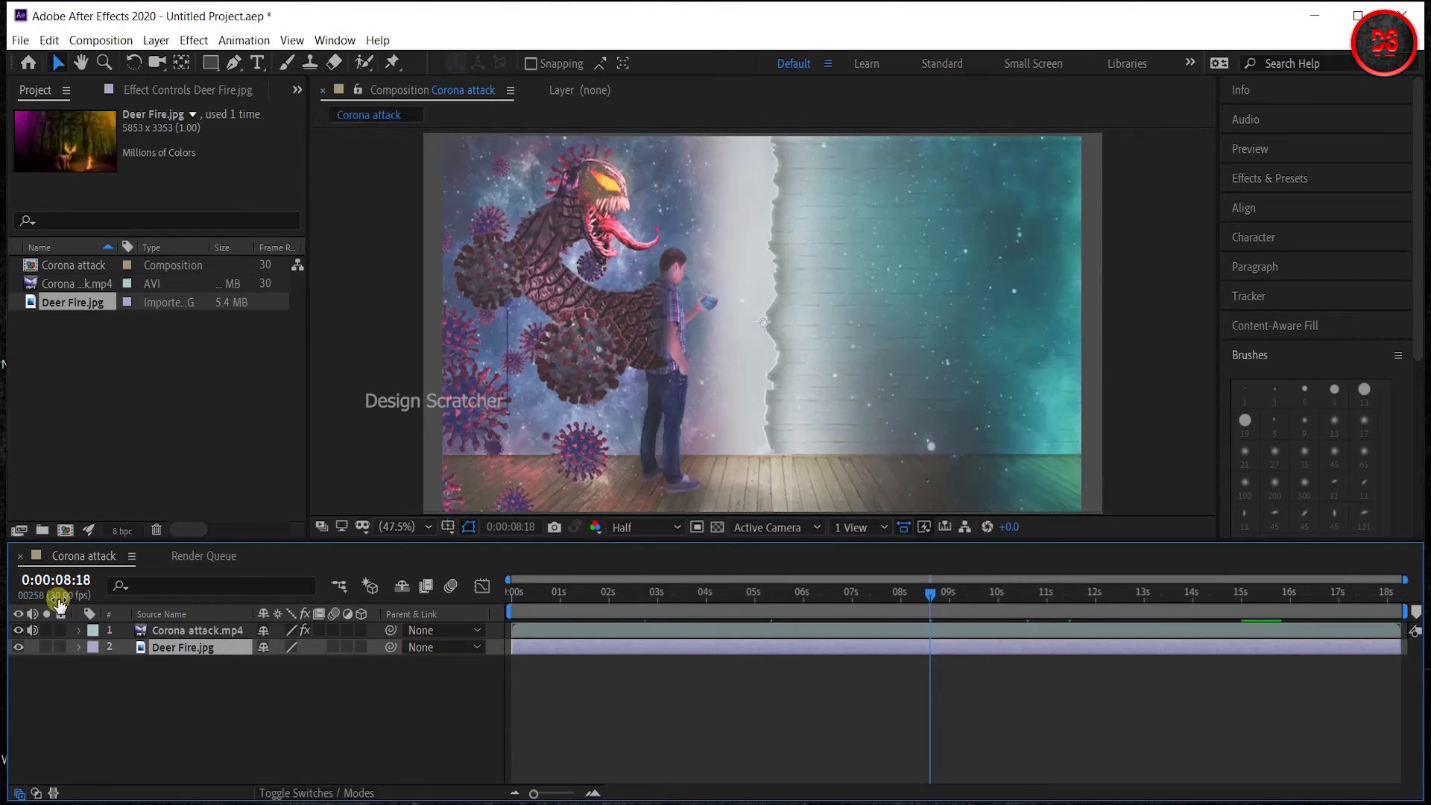
click(91, 284)
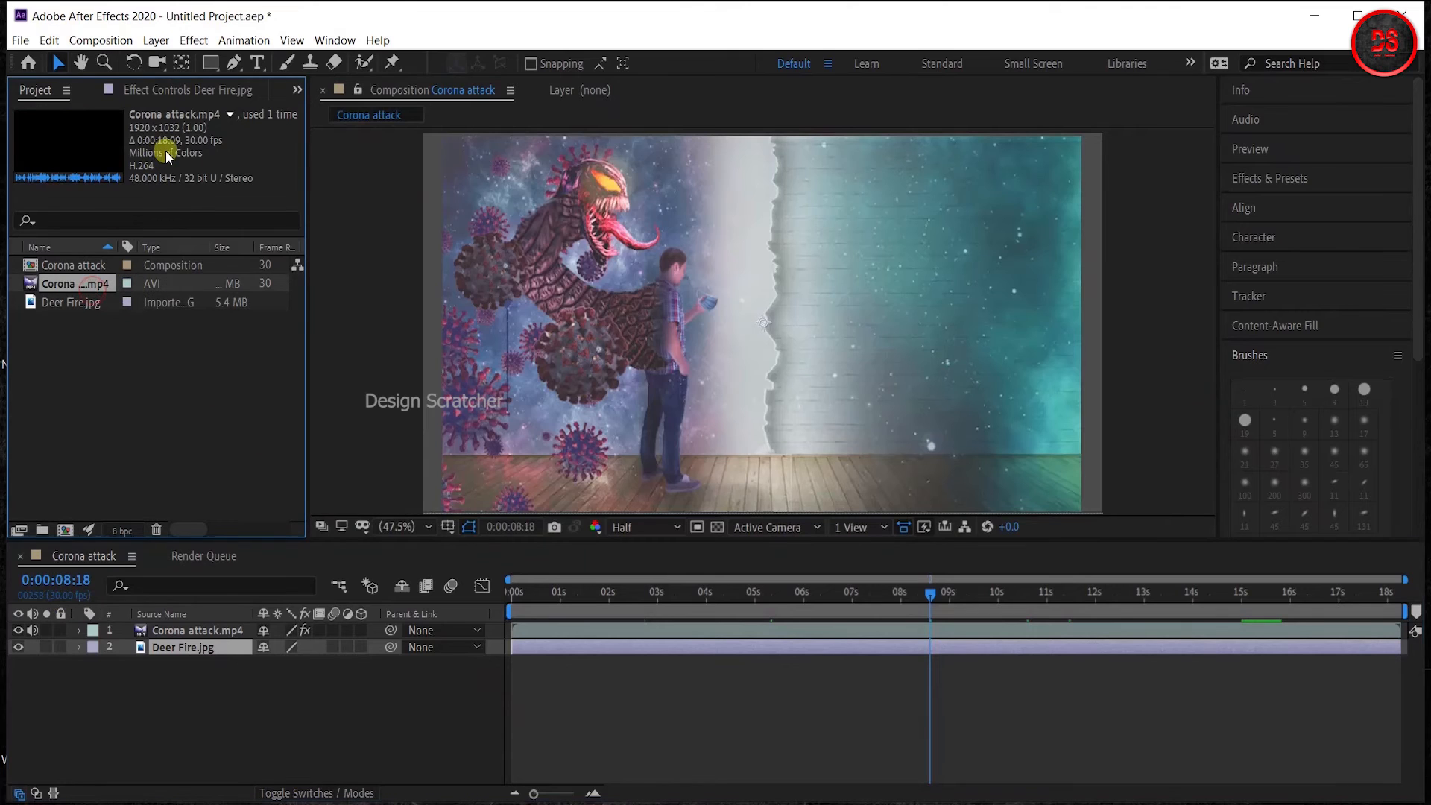
Step: View the main and color management options for interpreting the Corona attack.mp4 footage, close them without changes and deselect the Deer Fire.jpg layer
right_click(91, 283)
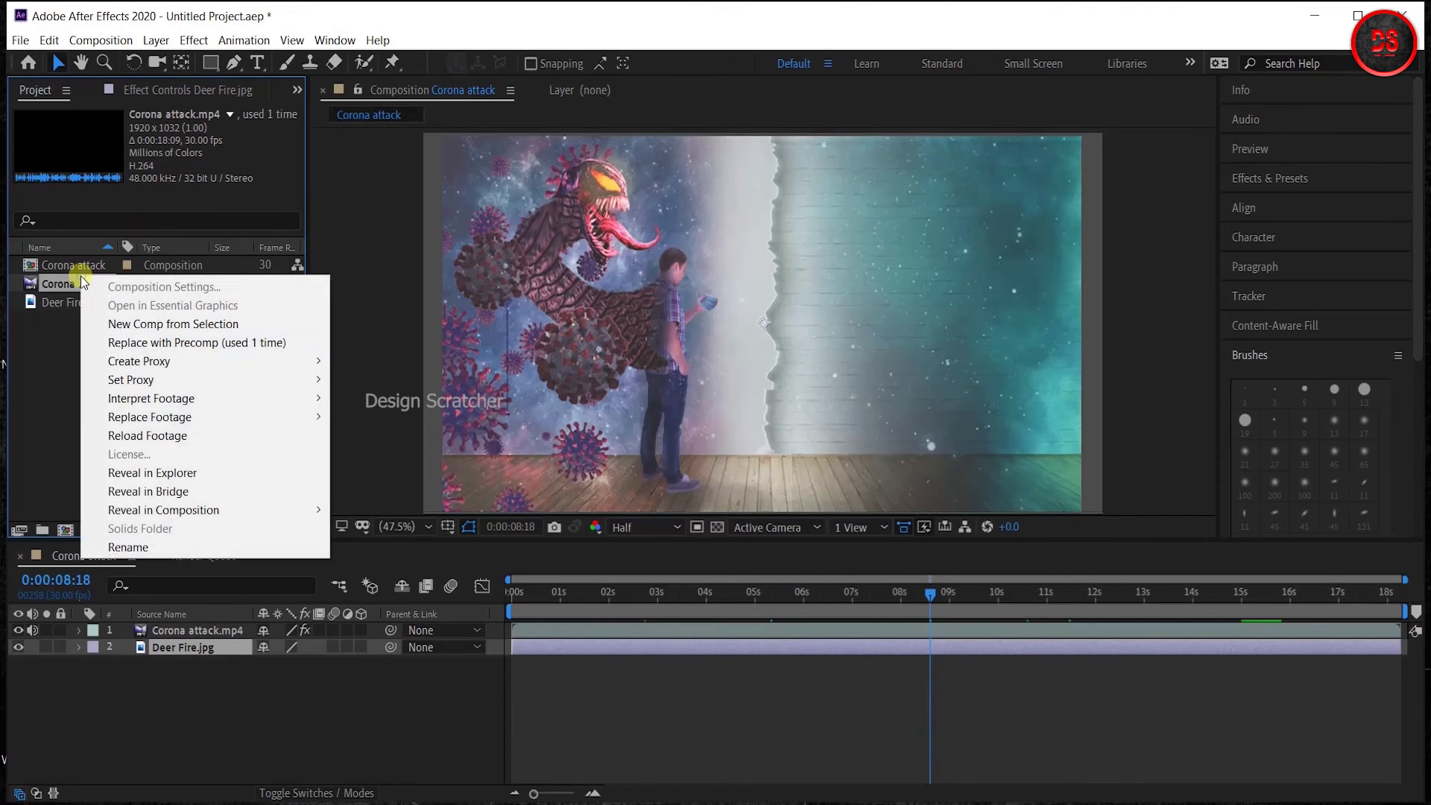
mouse_move(136, 399)
click(460, 403)
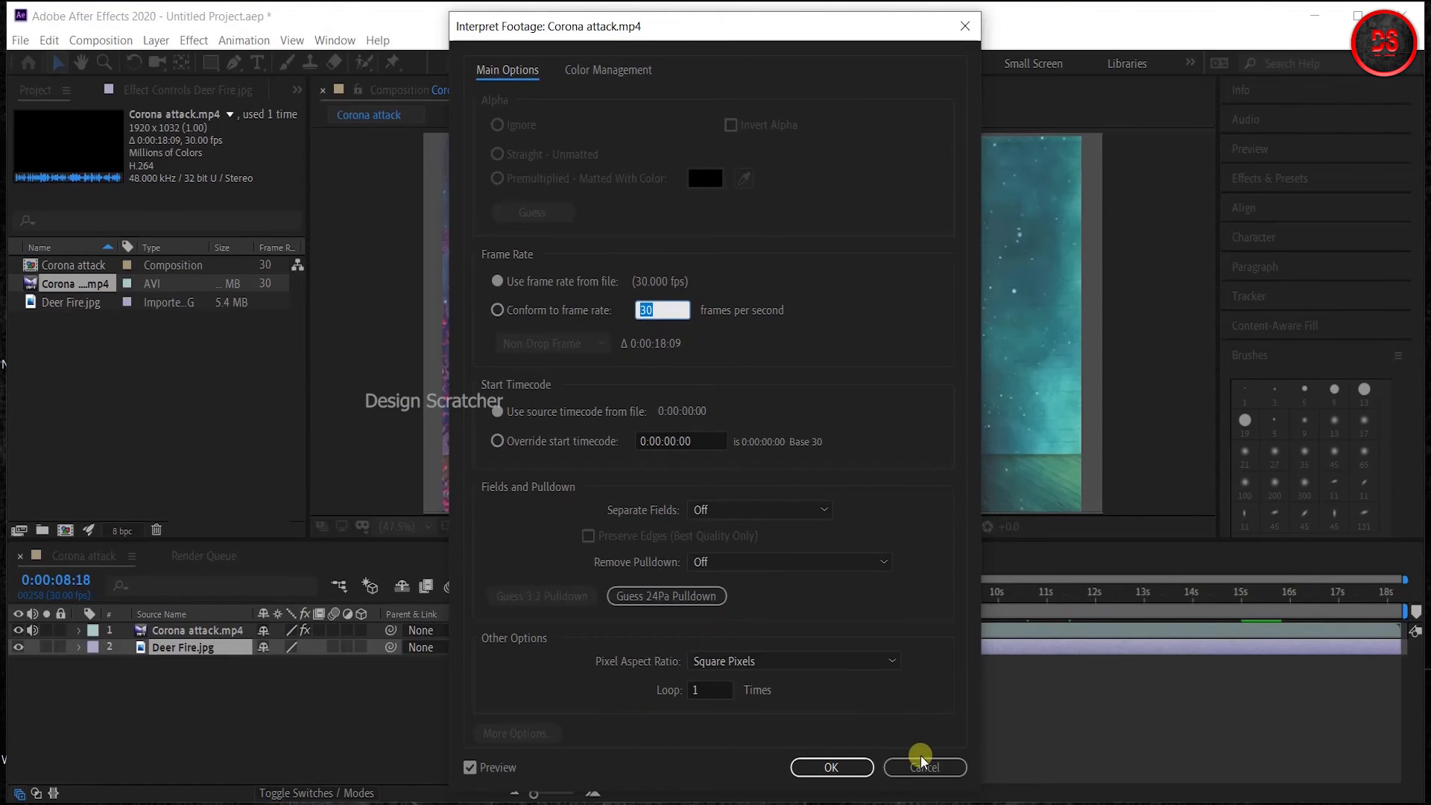
click(593, 70)
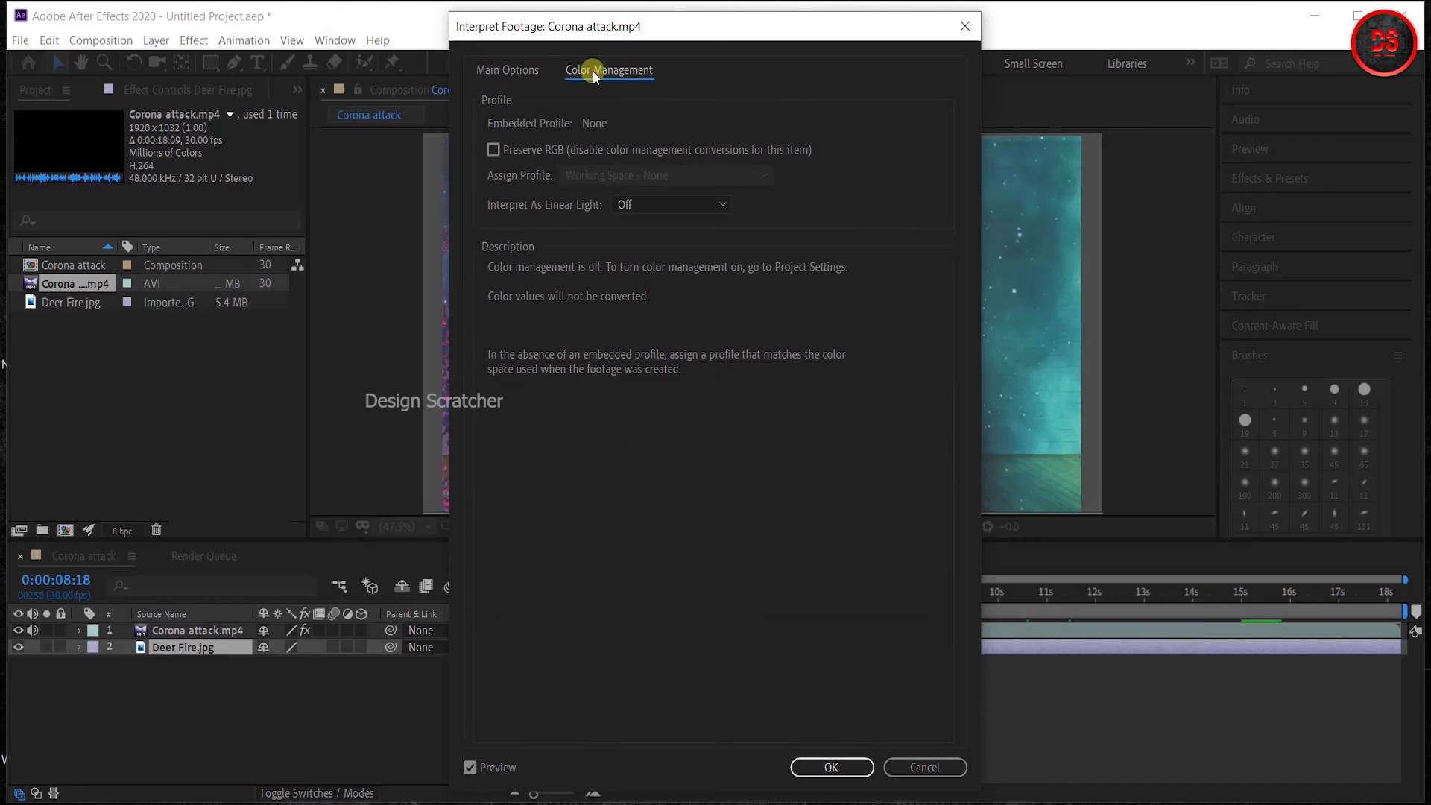
click(923, 766)
click(123, 718)
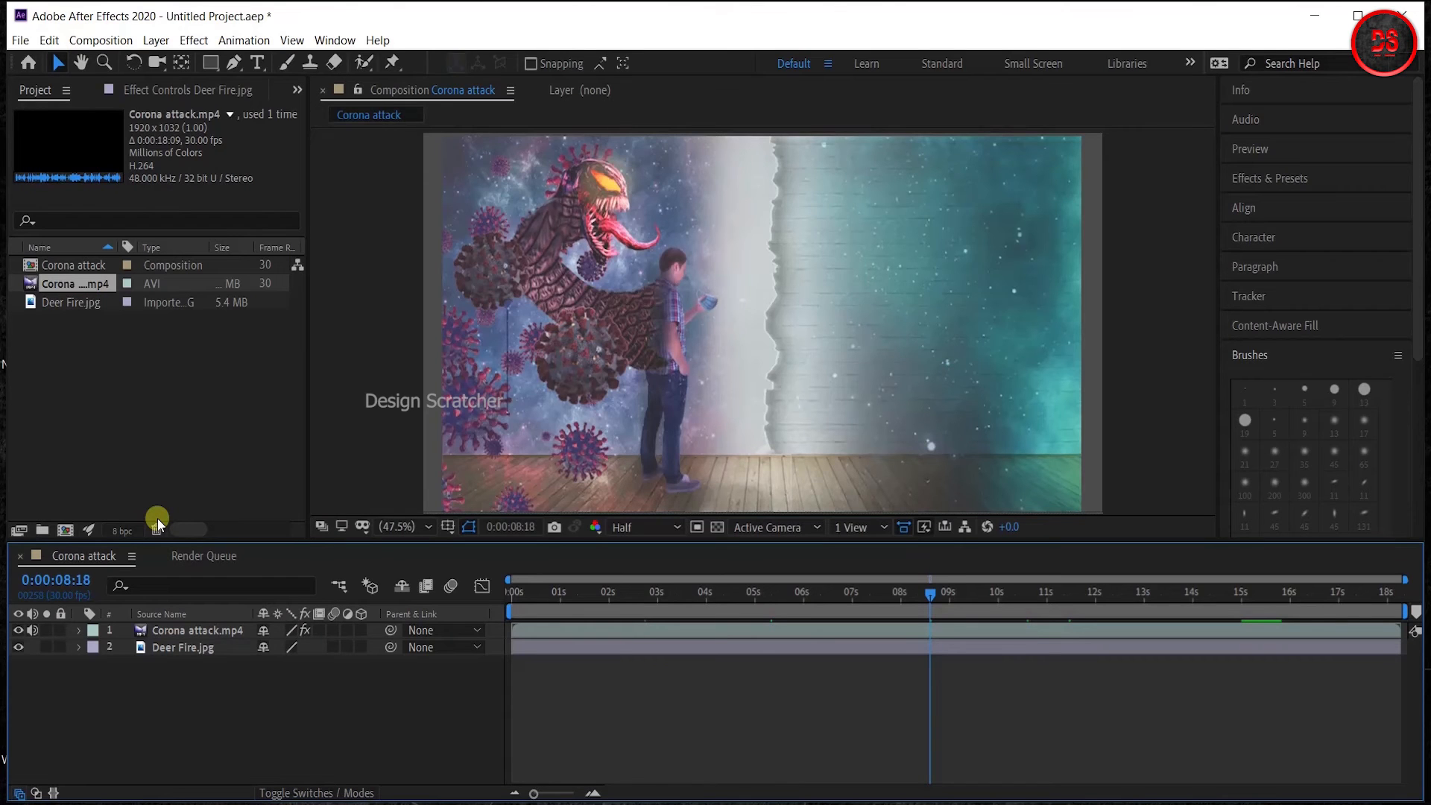
Step: Try conforming the Corona attack.mp4 footage to 24 frames per second in its main Interpret Footage options
right_click(55, 280)
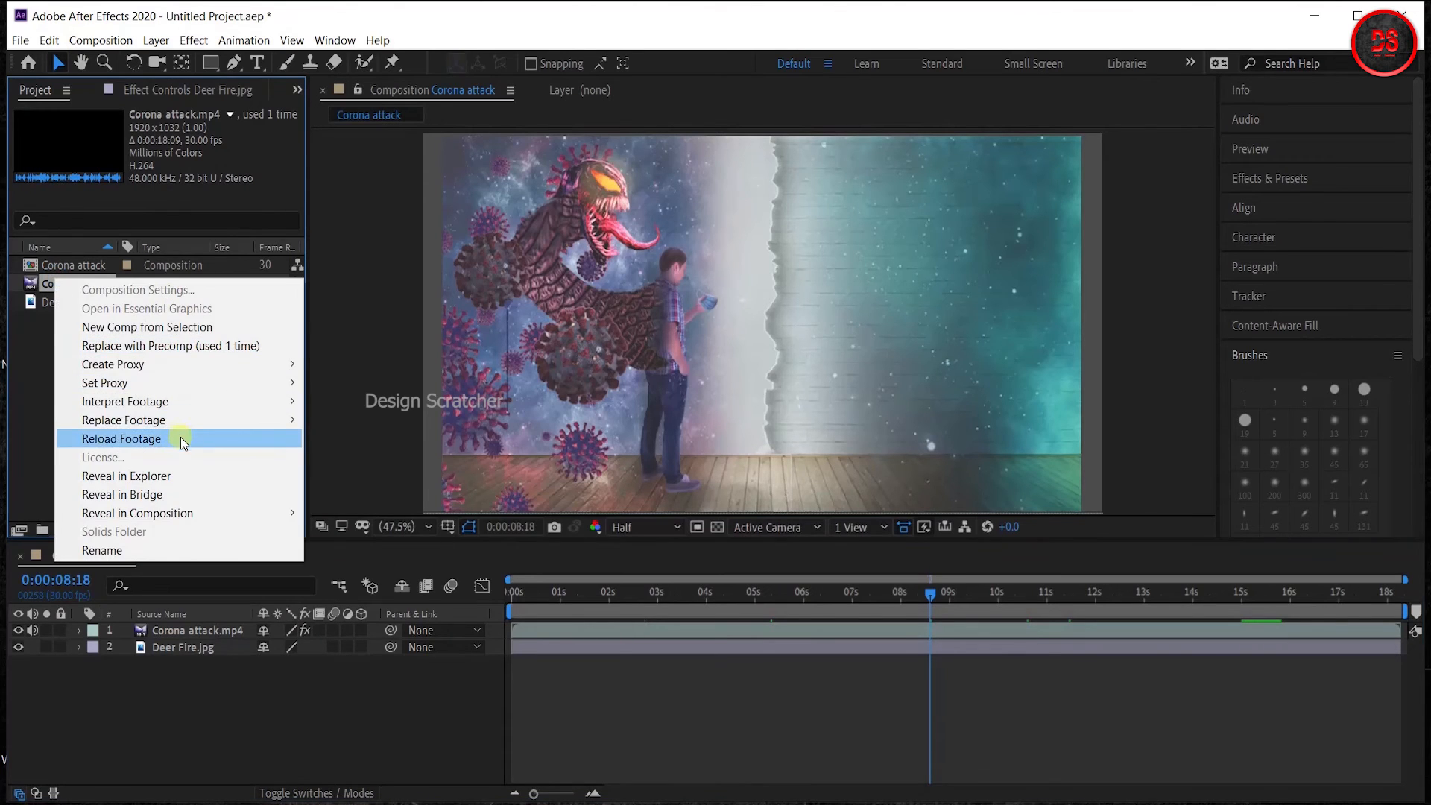
mouse_move(186, 403)
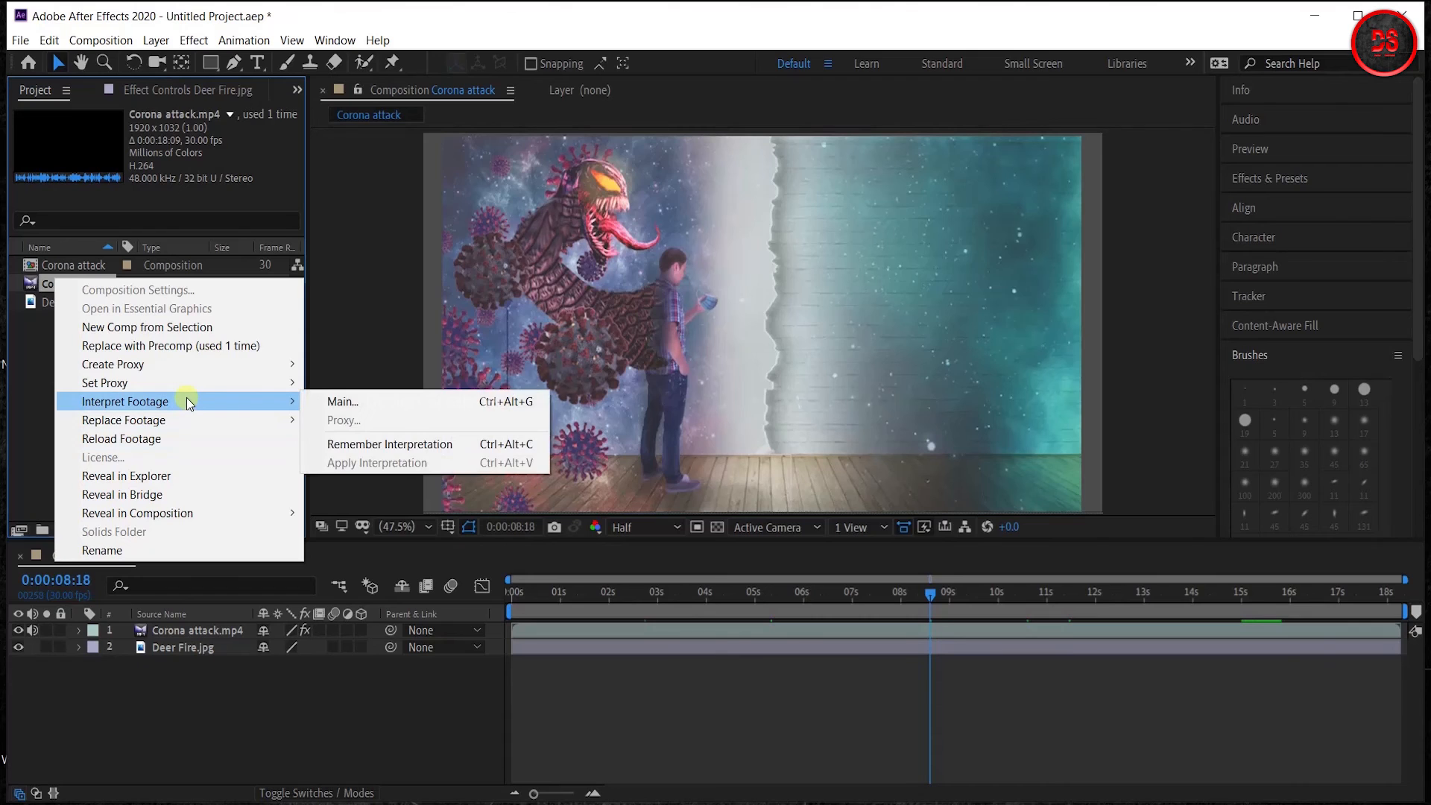
click(340, 402)
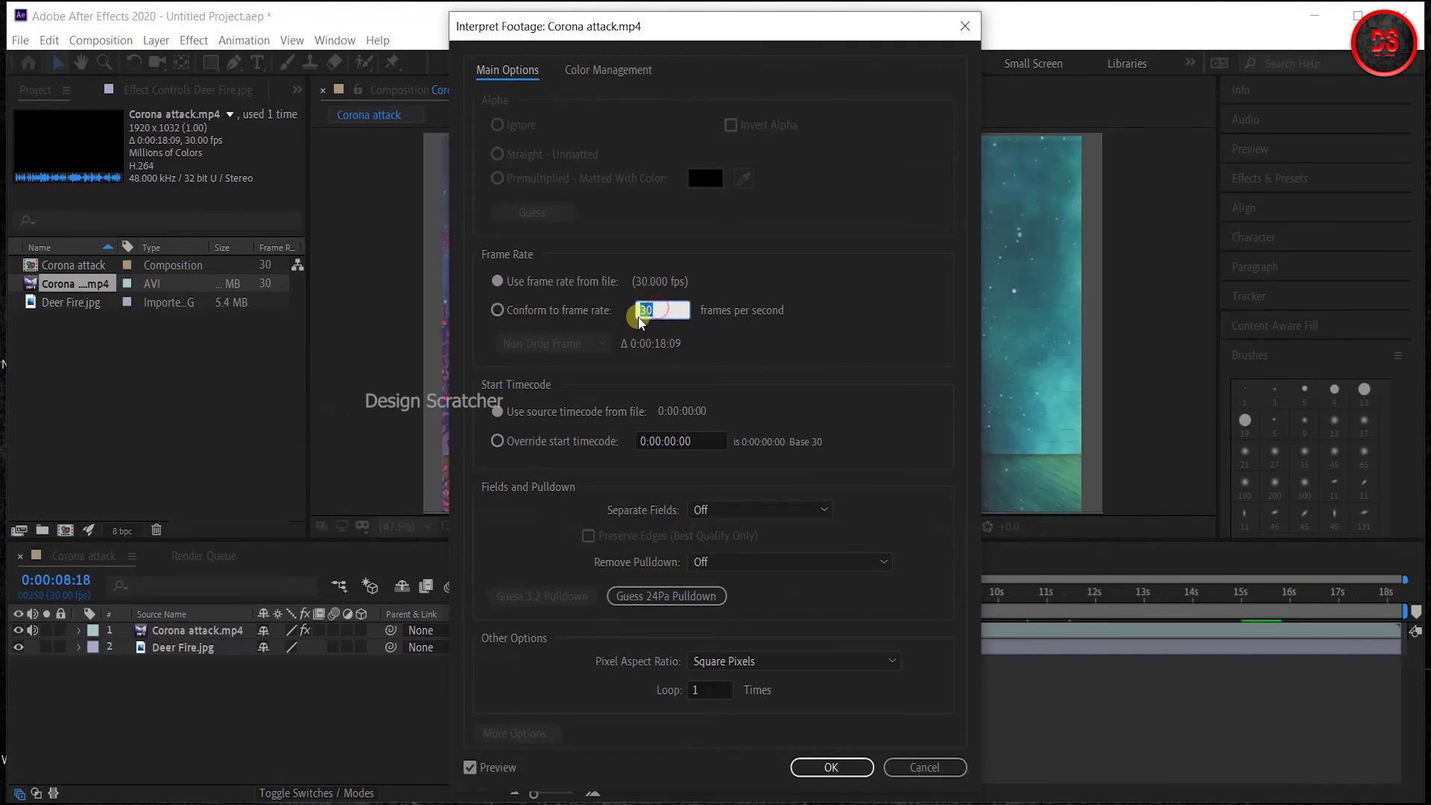
text(24)
key(Tab)
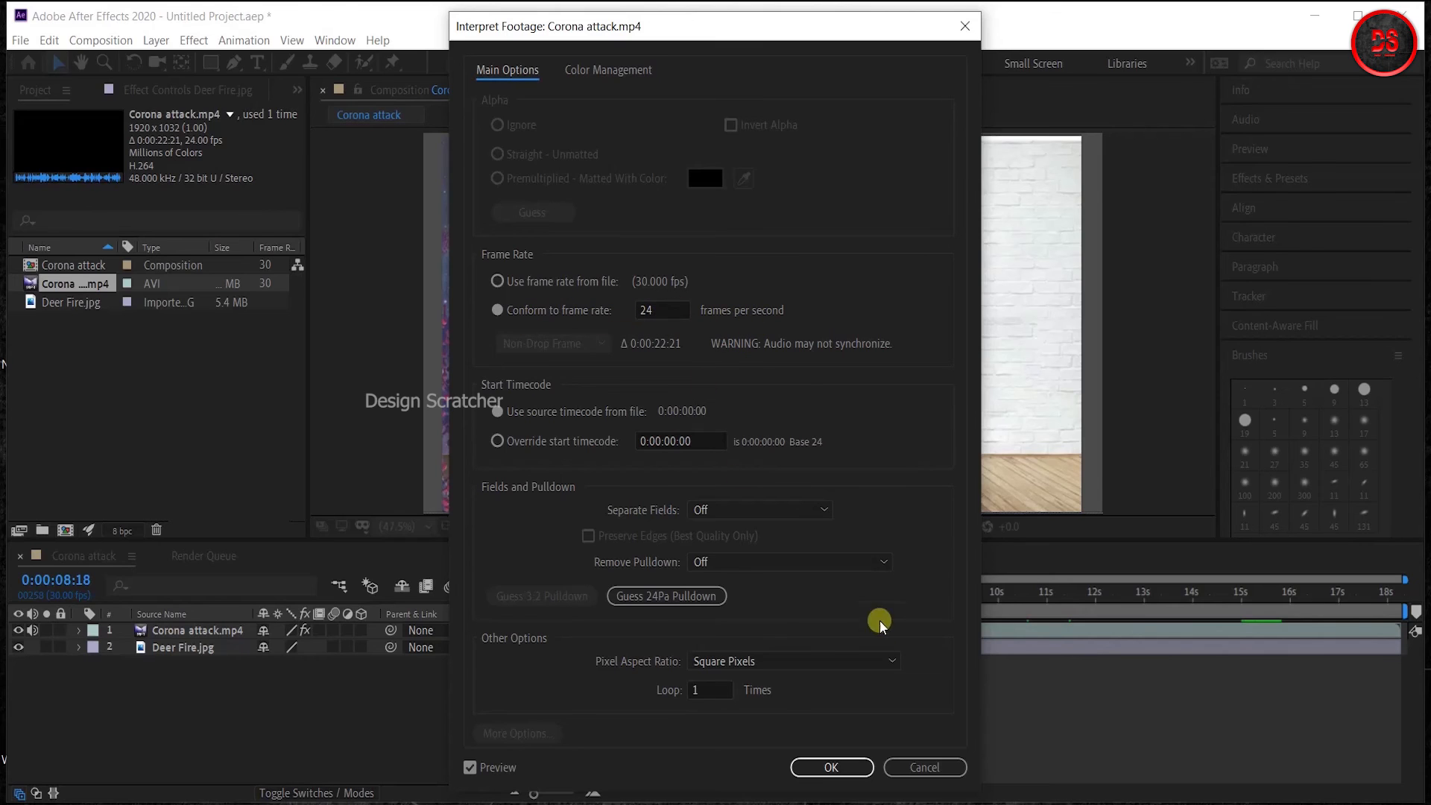
Step: Try conformed frame rates of 30 and again 24 frames per second for Corona attack.mp4, and discard the interpretation changes
click(654, 310)
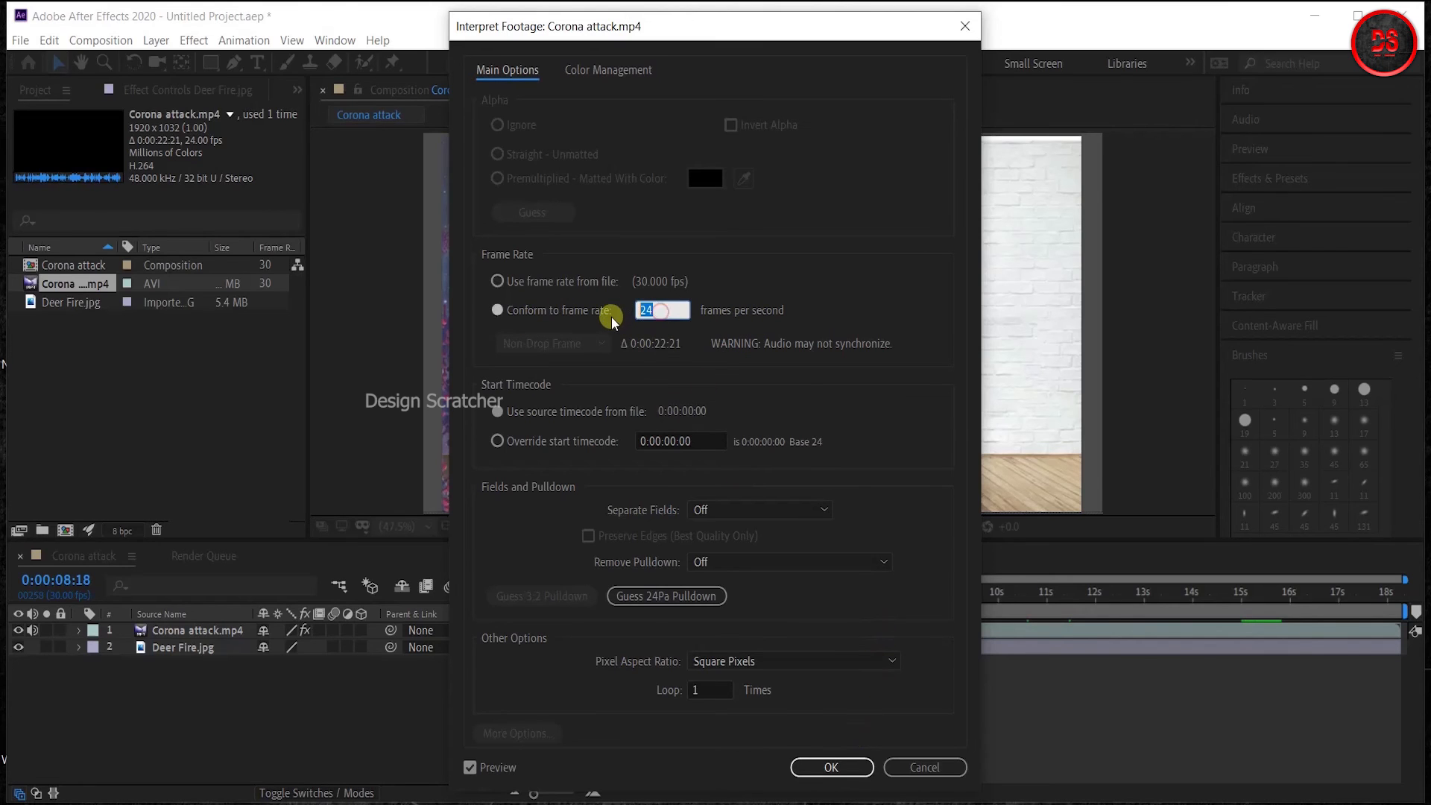
text(30)
click(768, 310)
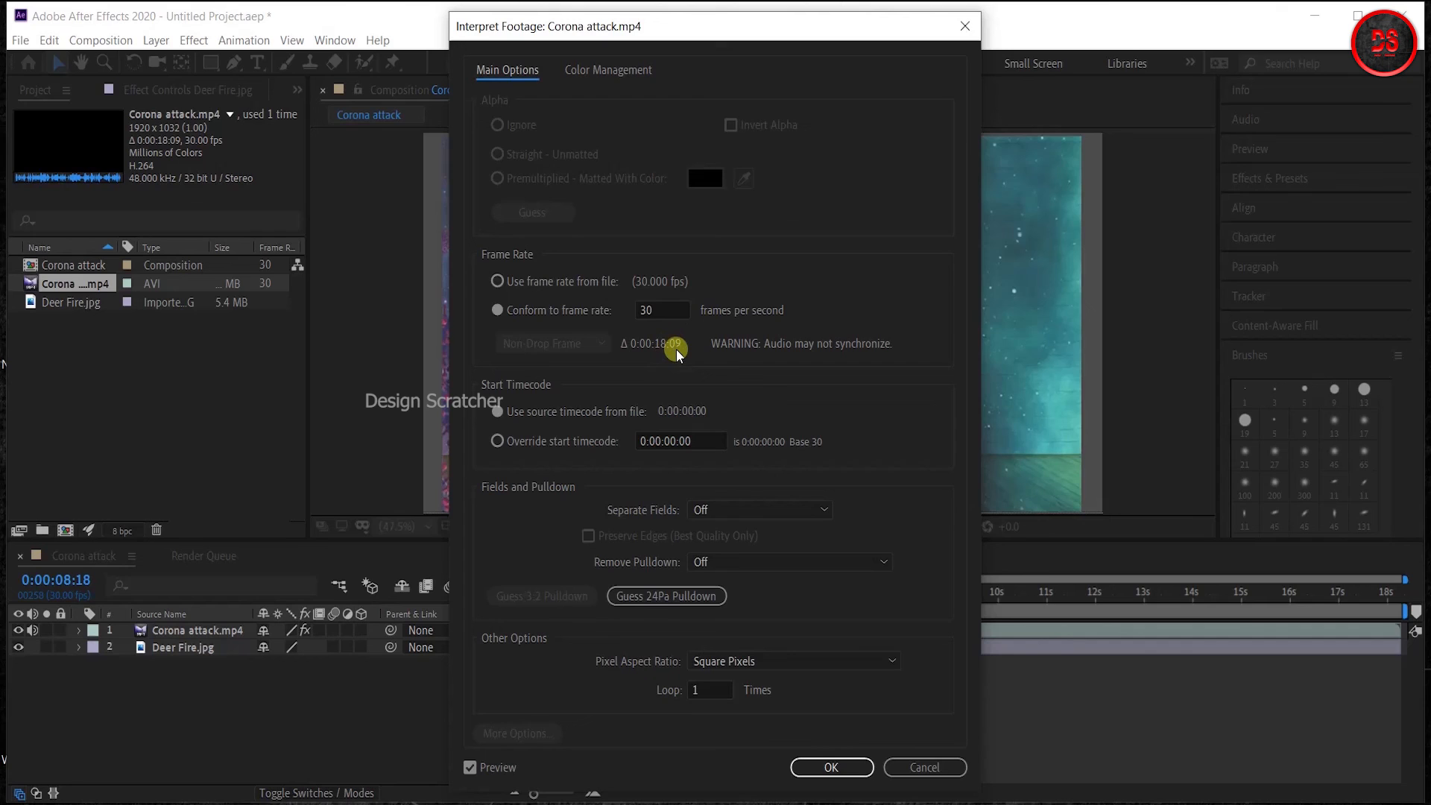
click(647, 310)
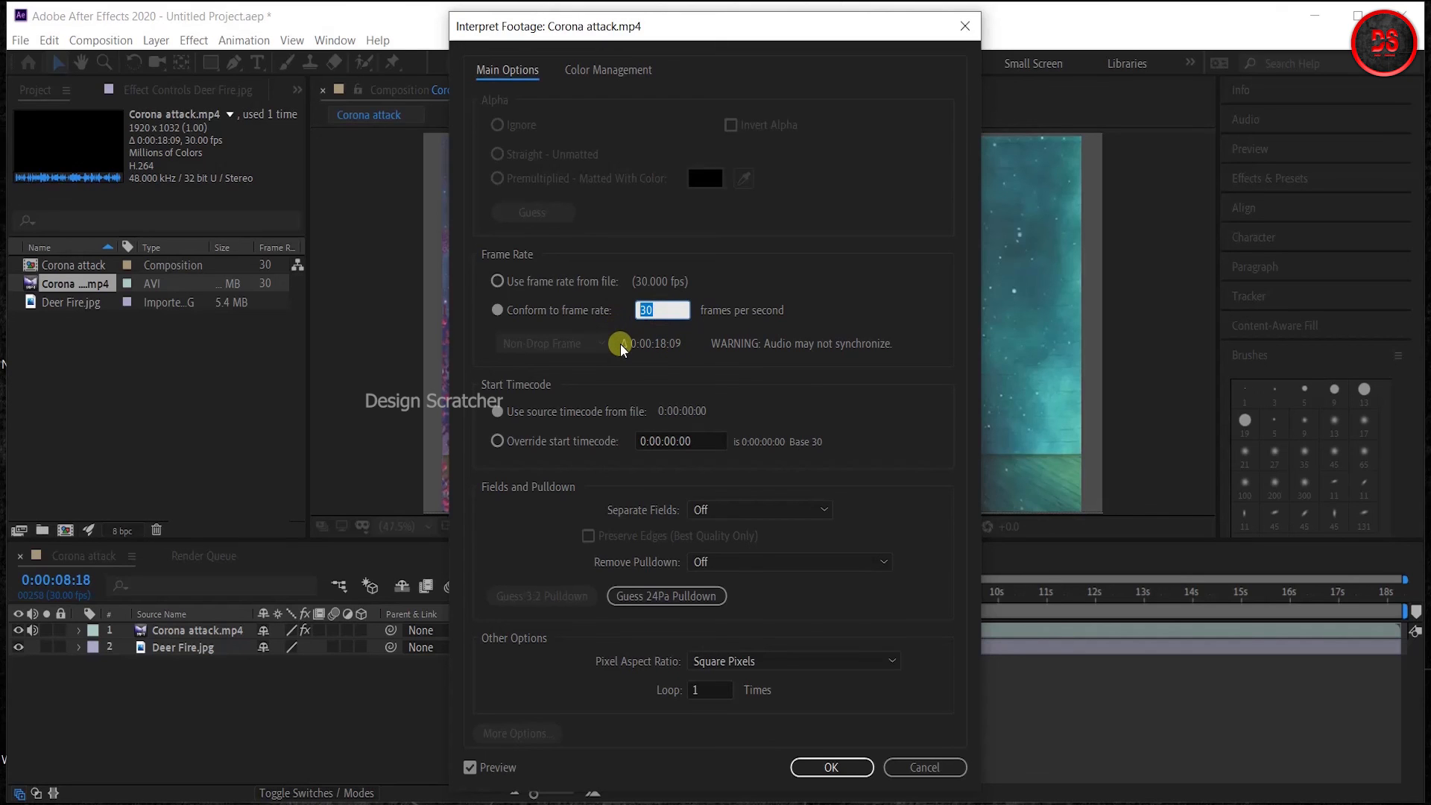
text(24)
click(811, 316)
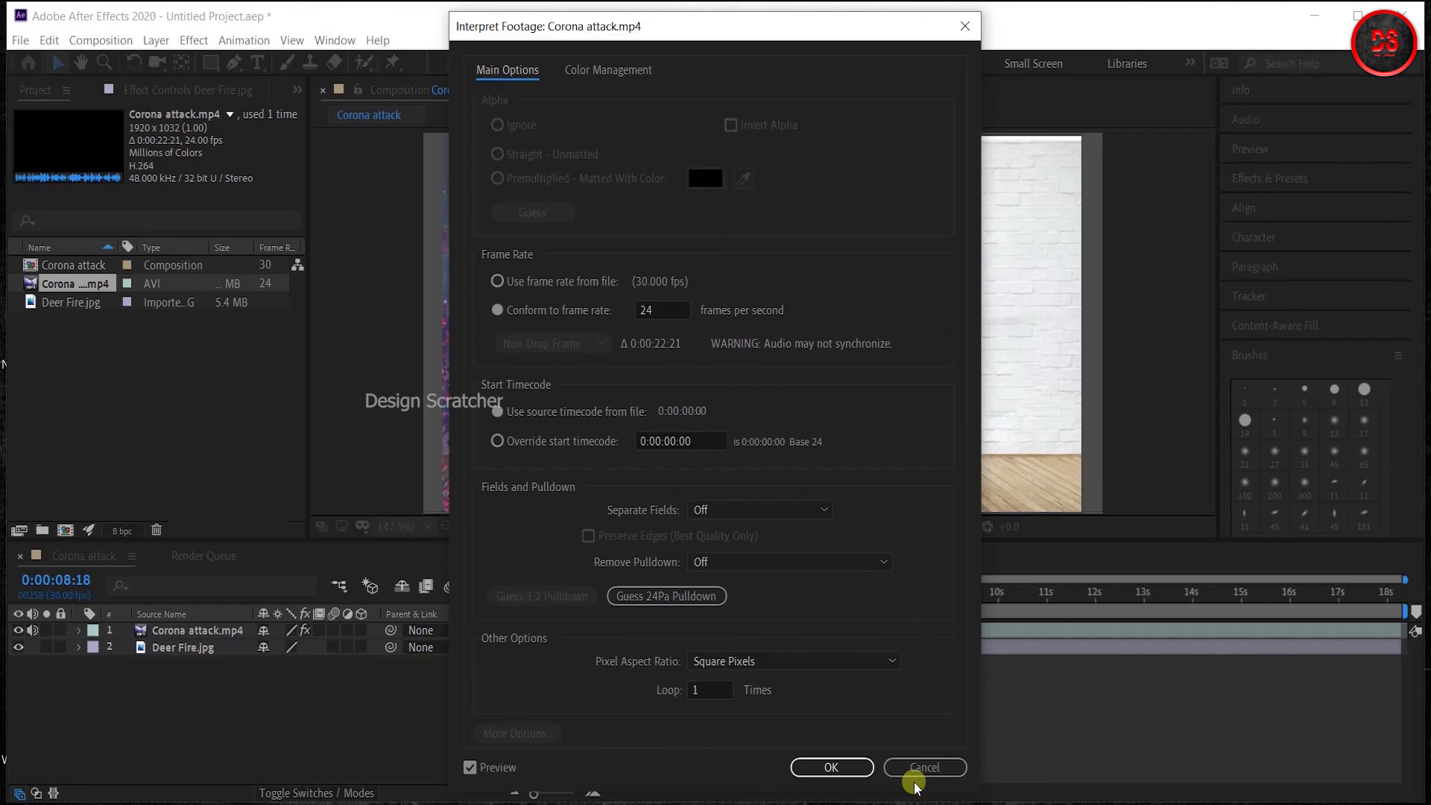
click(923, 765)
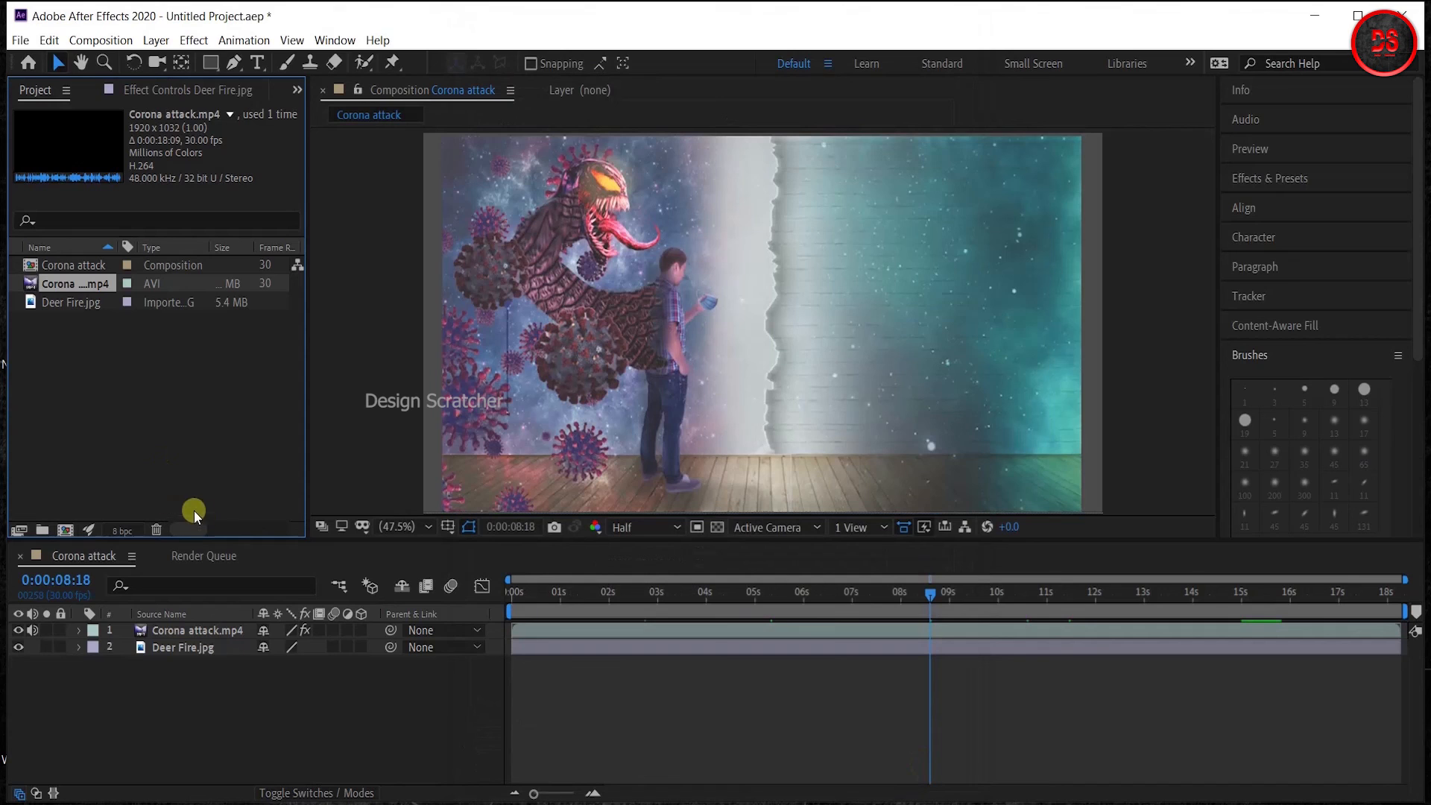